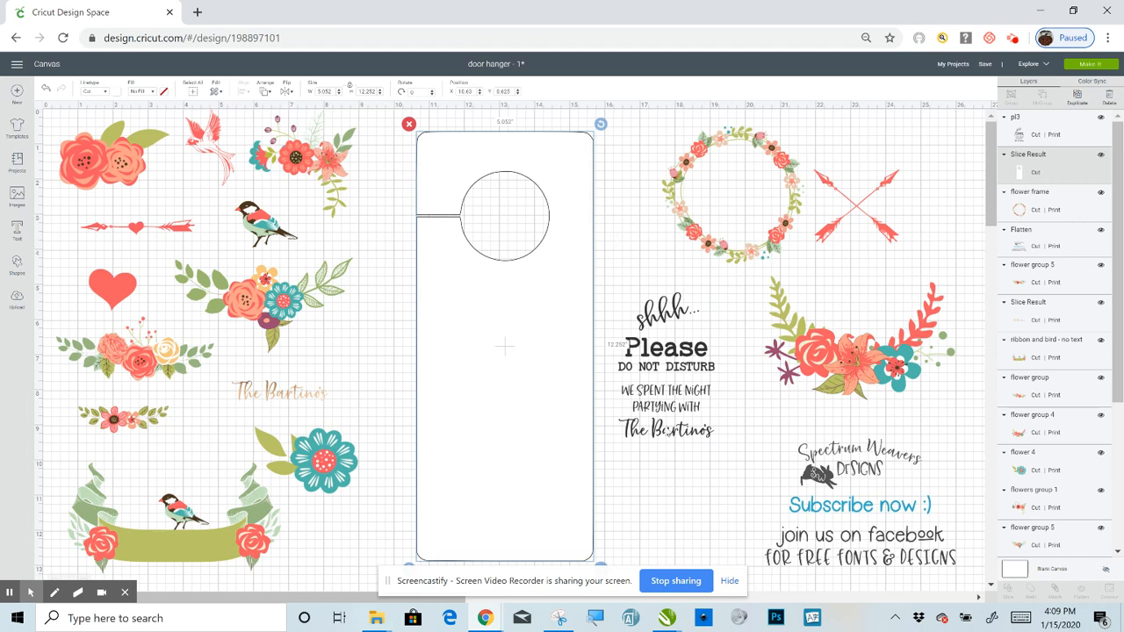
# Step: Move the "shhh... Please do not disturb" text onto the lower part of the door hanger and enlarge it to about 4.37 inches wide
pyautogui.moveTo(669, 352); pyautogui.dragTo(669, 369)
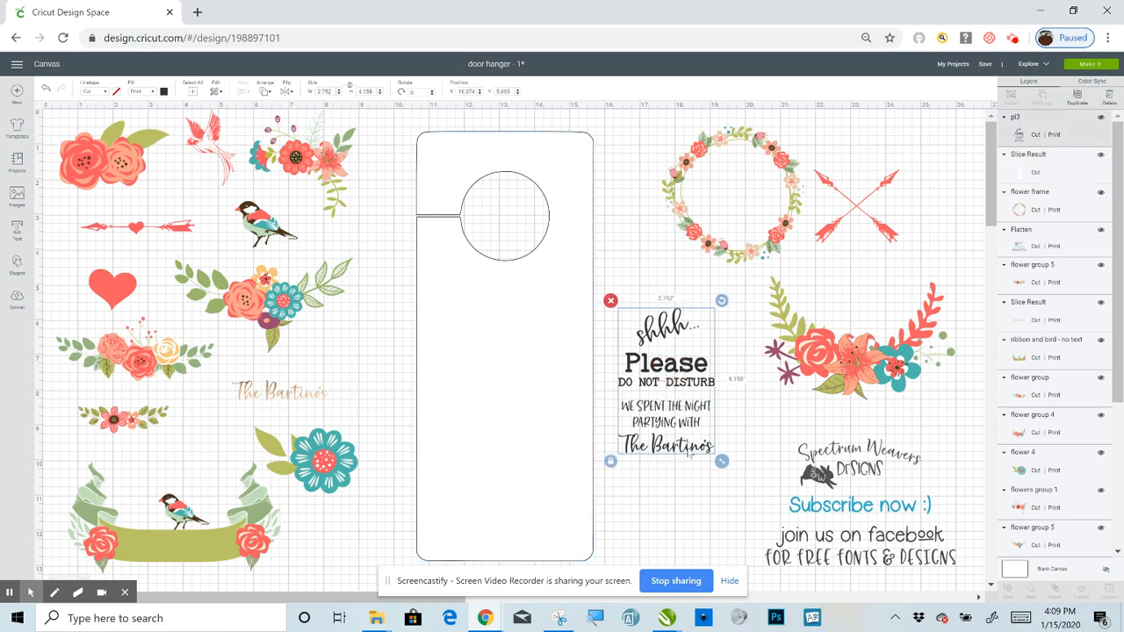
pyautogui.moveTo(693, 367); pyautogui.dragTo(691, 398)
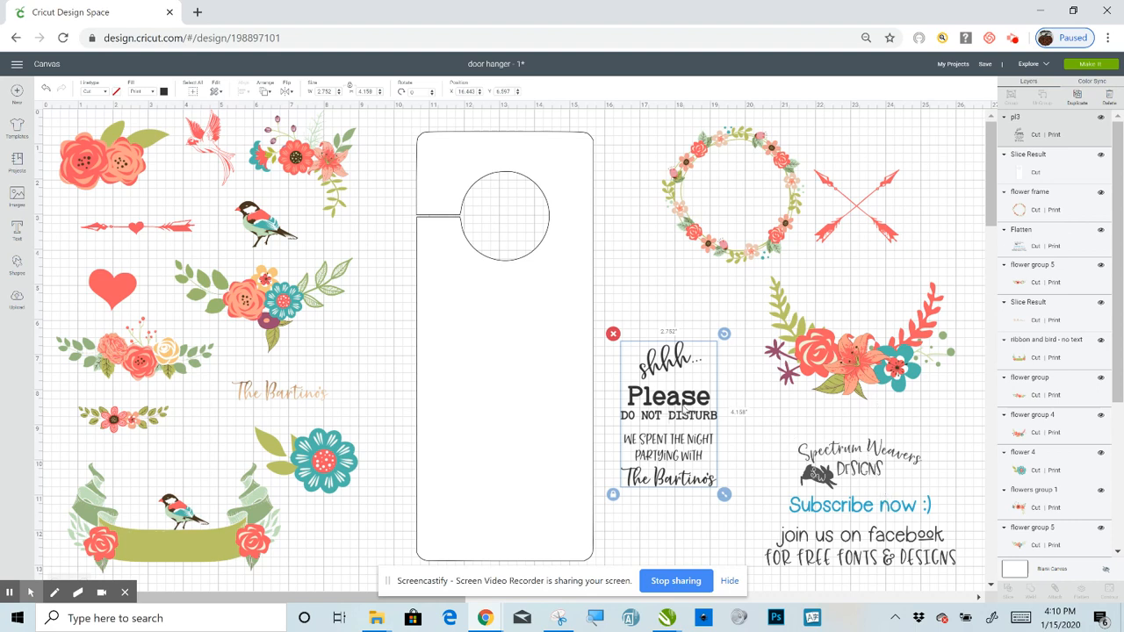
pyautogui.moveTo(683, 407); pyautogui.dragTo(492, 377)
pyautogui.moveTo(535, 463); pyautogui.dragTo(593, 521)
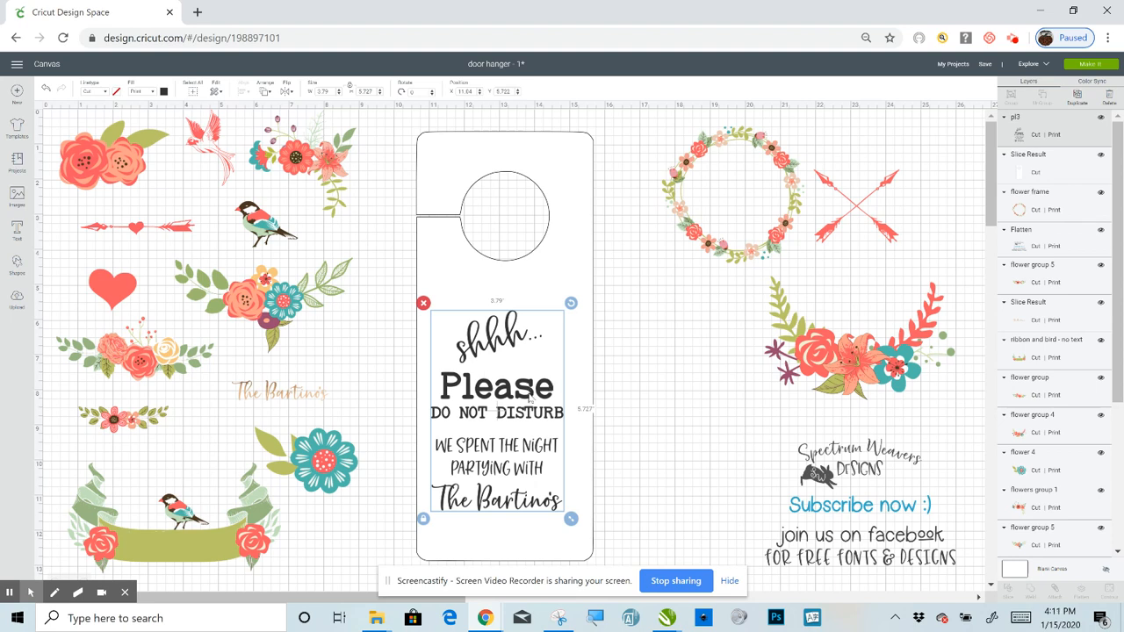
pyautogui.moveTo(530, 390); pyautogui.dragTo(525, 374)
pyautogui.moveTo(566, 495); pyautogui.dragTo(546, 537)
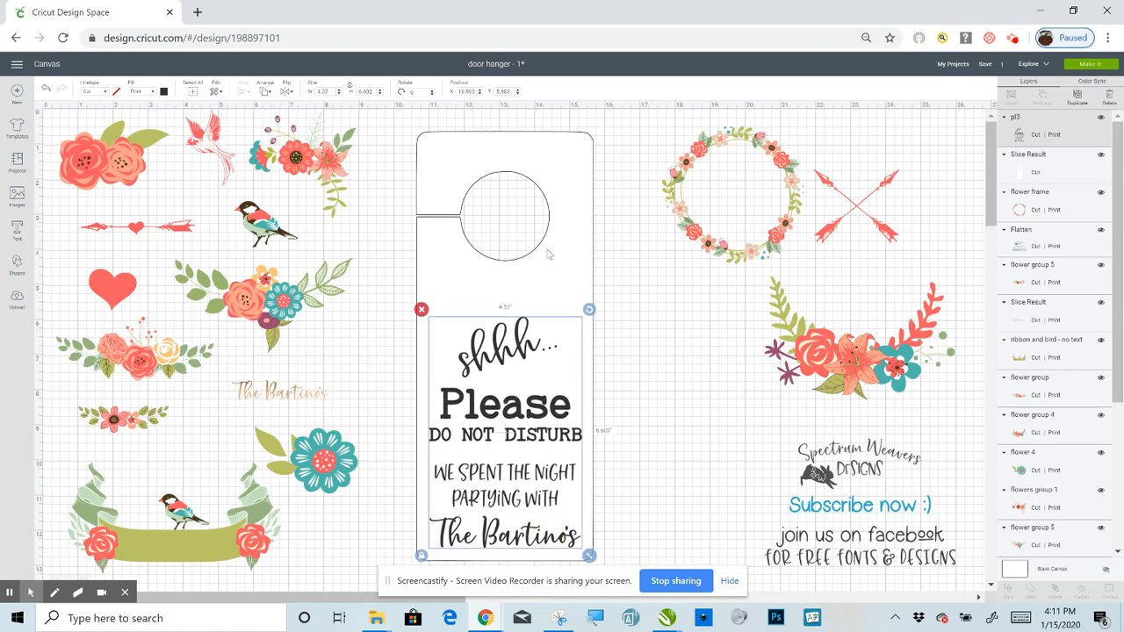
pyautogui.click(662, 348)
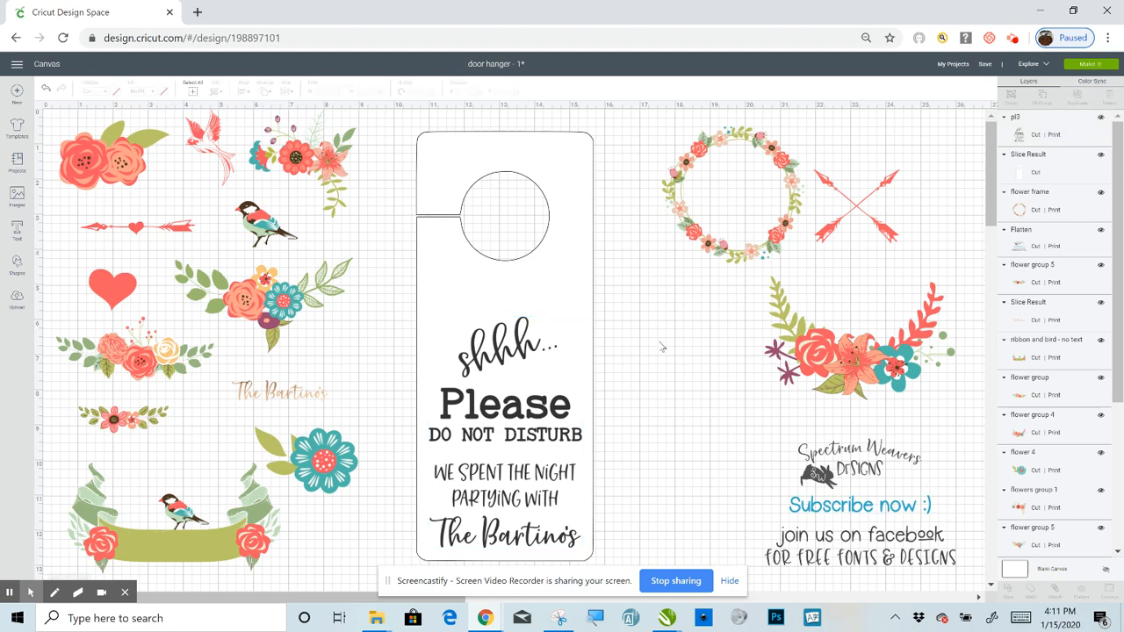
# Step: Center the text horizontally on the door hanger and flatten the two together
pyautogui.moveTo(659, 340); pyautogui.dragTo(501, 442)
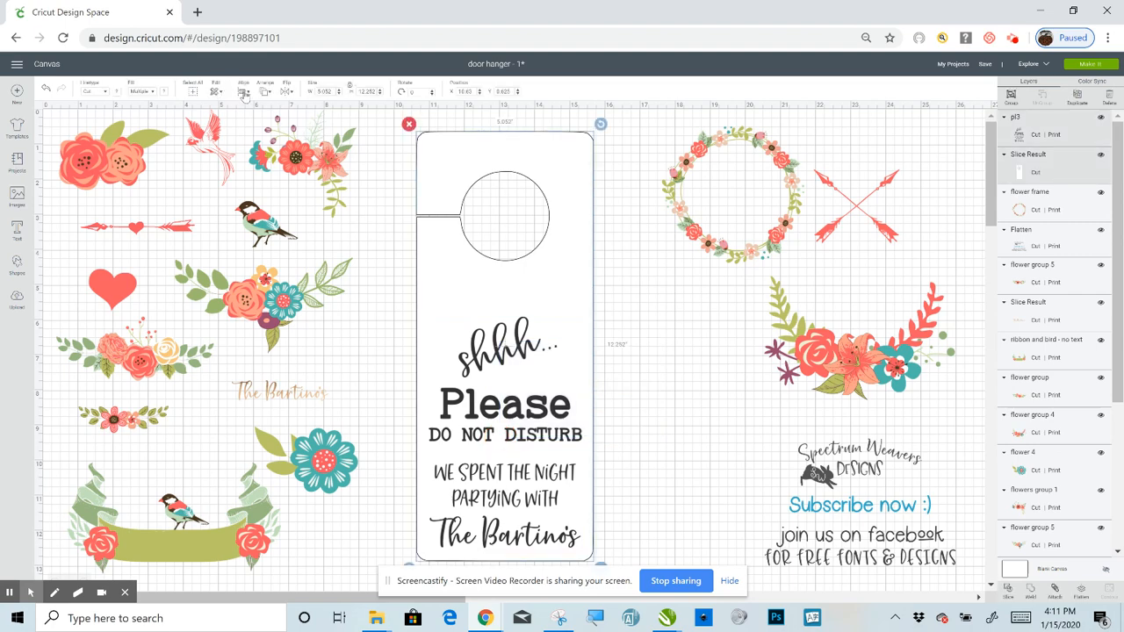
pyautogui.click(244, 93)
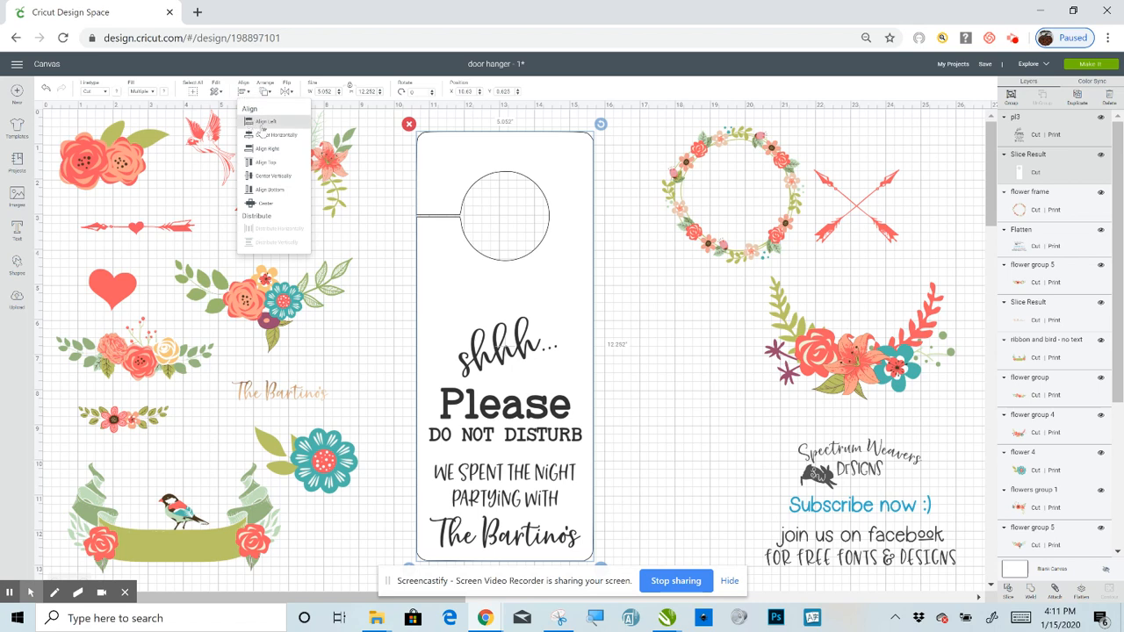
pyautogui.click(266, 136)
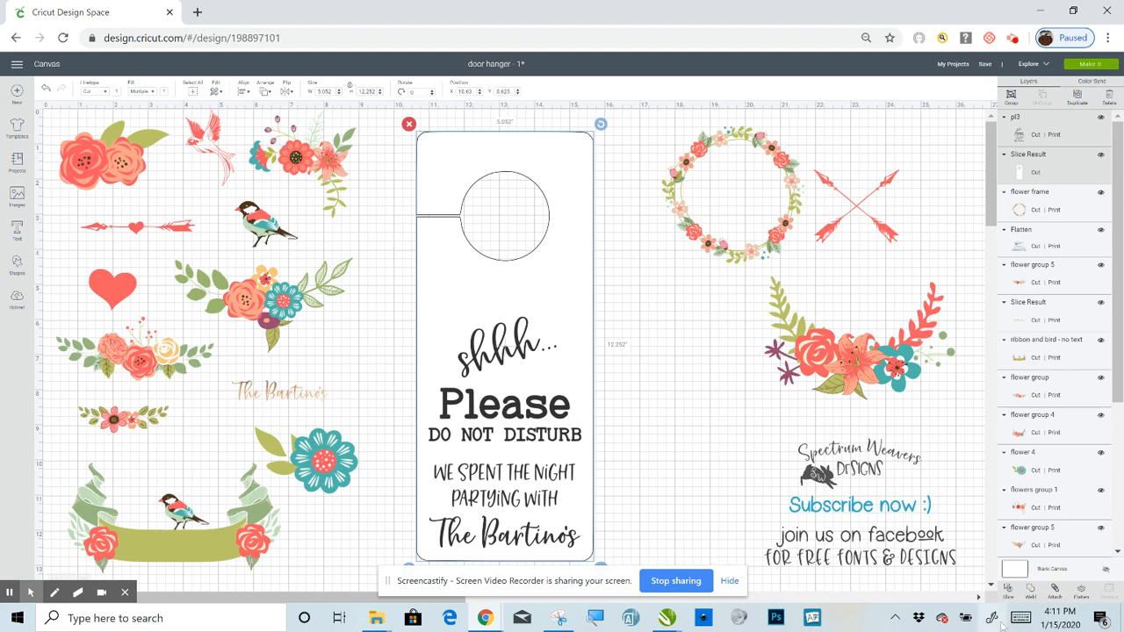
pyautogui.click(1080, 592)
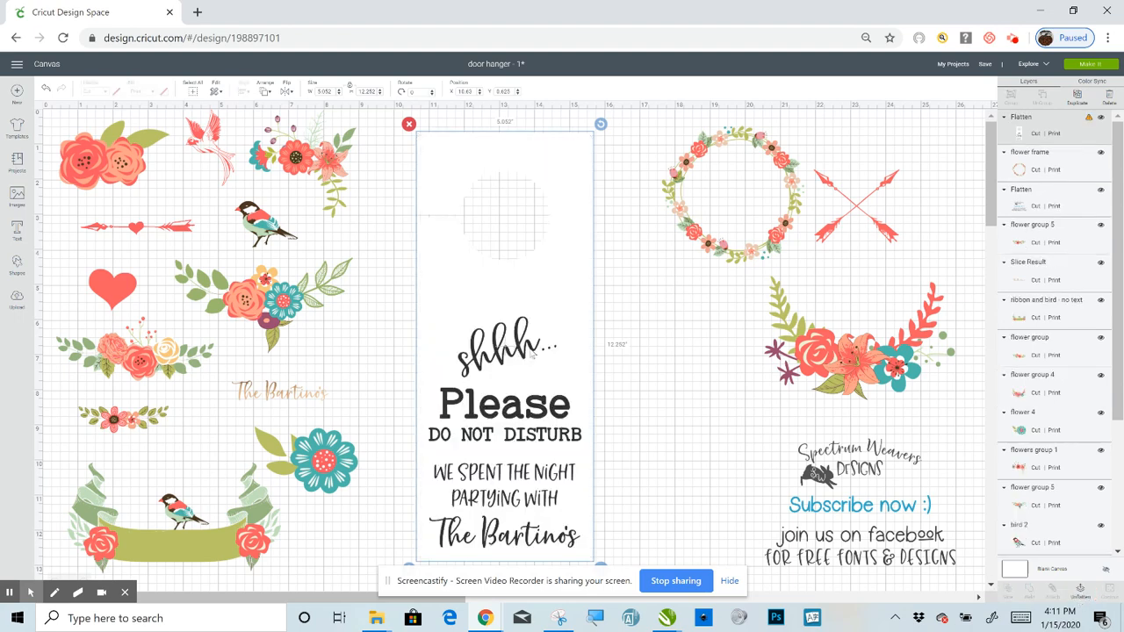
pyautogui.click(663, 418)
pyautogui.moveTo(707, 370); pyautogui.dragTo(408, 492)
pyautogui.click(623, 324)
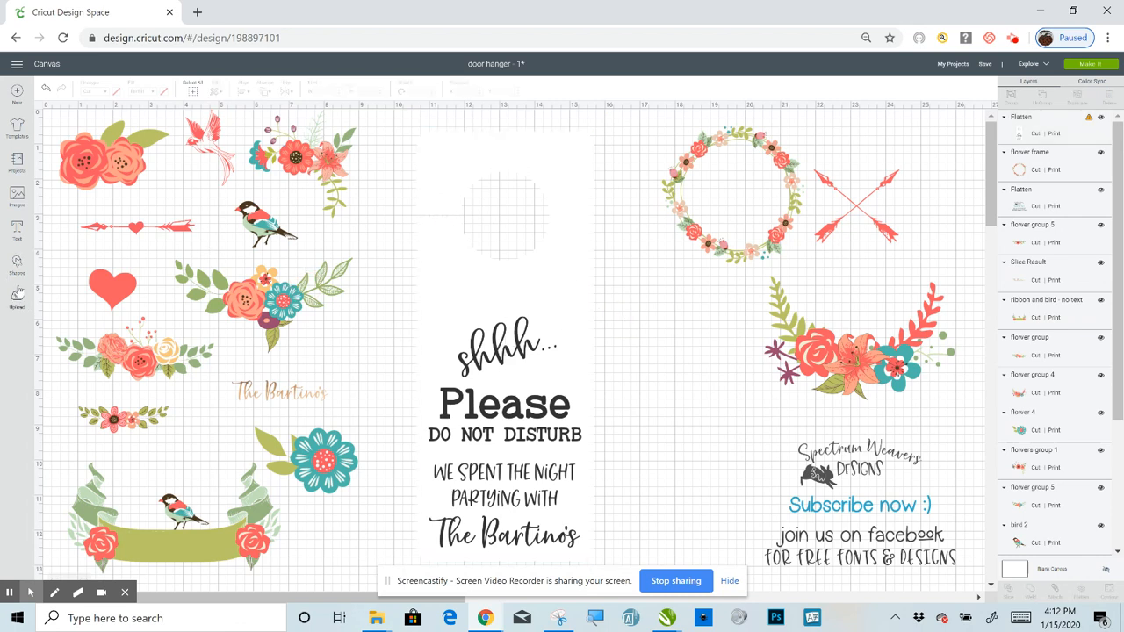
# Step: Add a square, stretch it over the whole door hanger at about 7.35 by 13.29 inches, and send it to the back
pyautogui.click(17, 265)
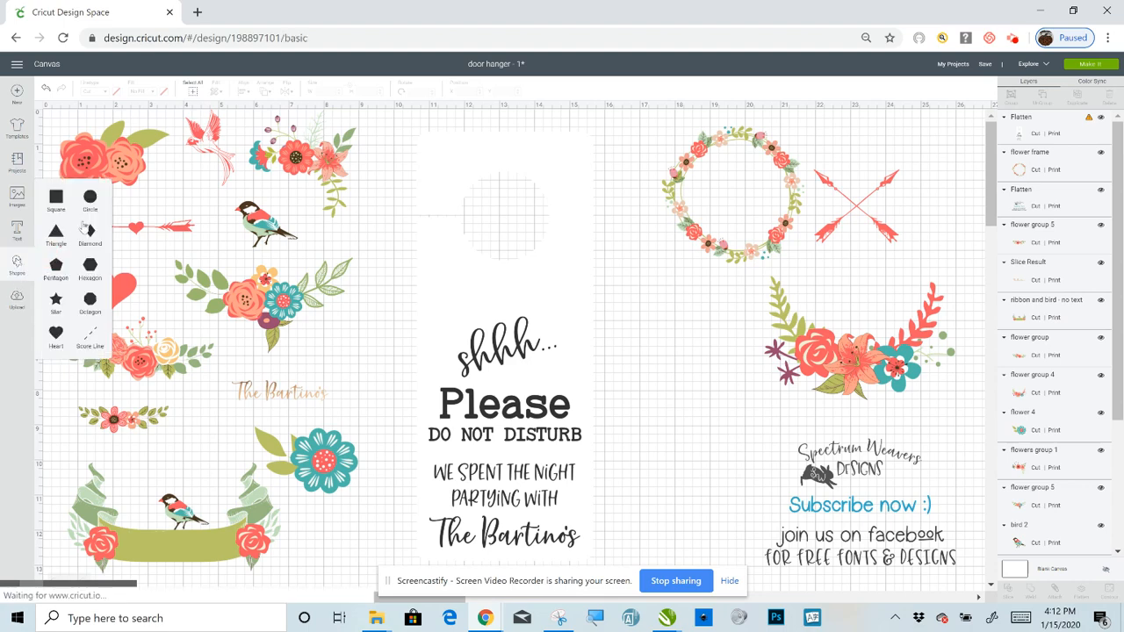
pyautogui.click(57, 198)
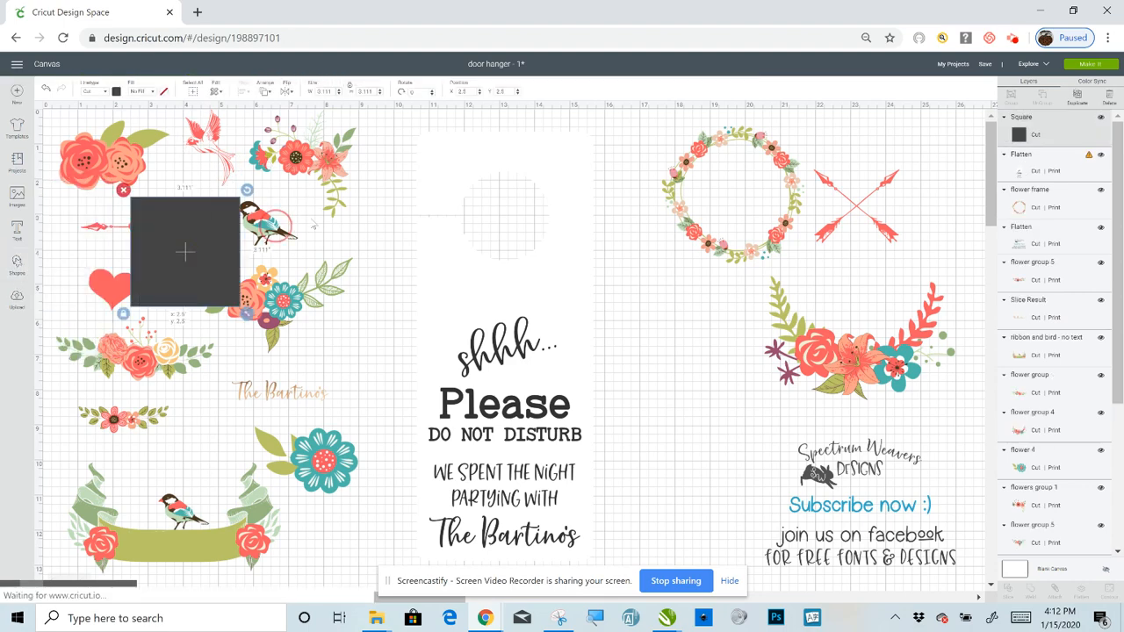
pyautogui.moveTo(182, 251); pyautogui.dragTo(420, 169)
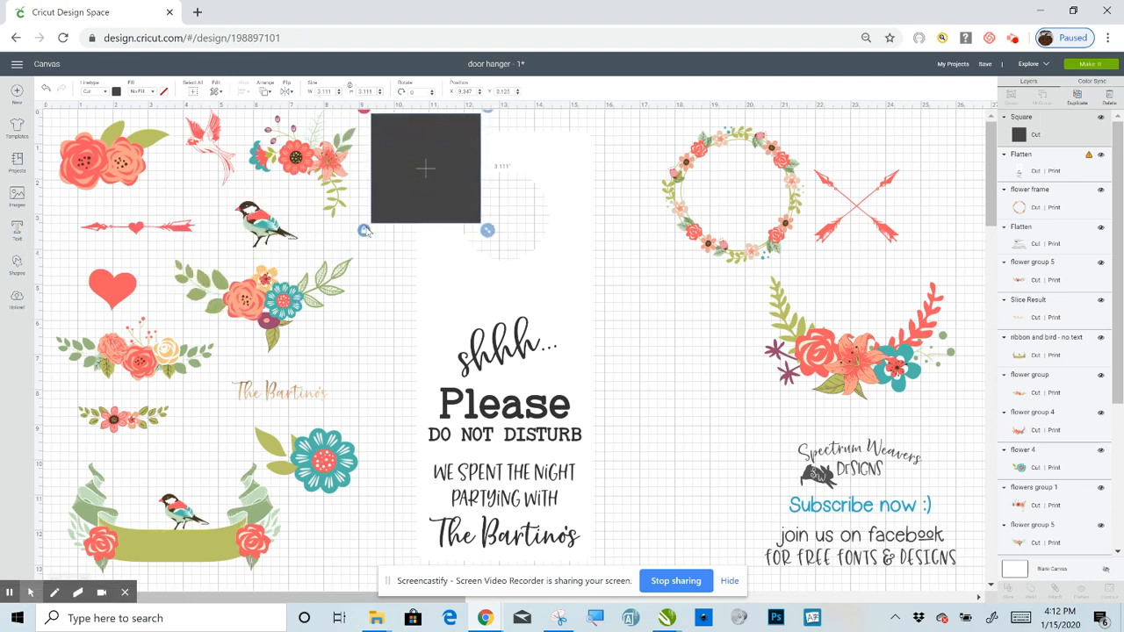
pyautogui.moveTo(488, 231); pyautogui.dragTo(644, 607)
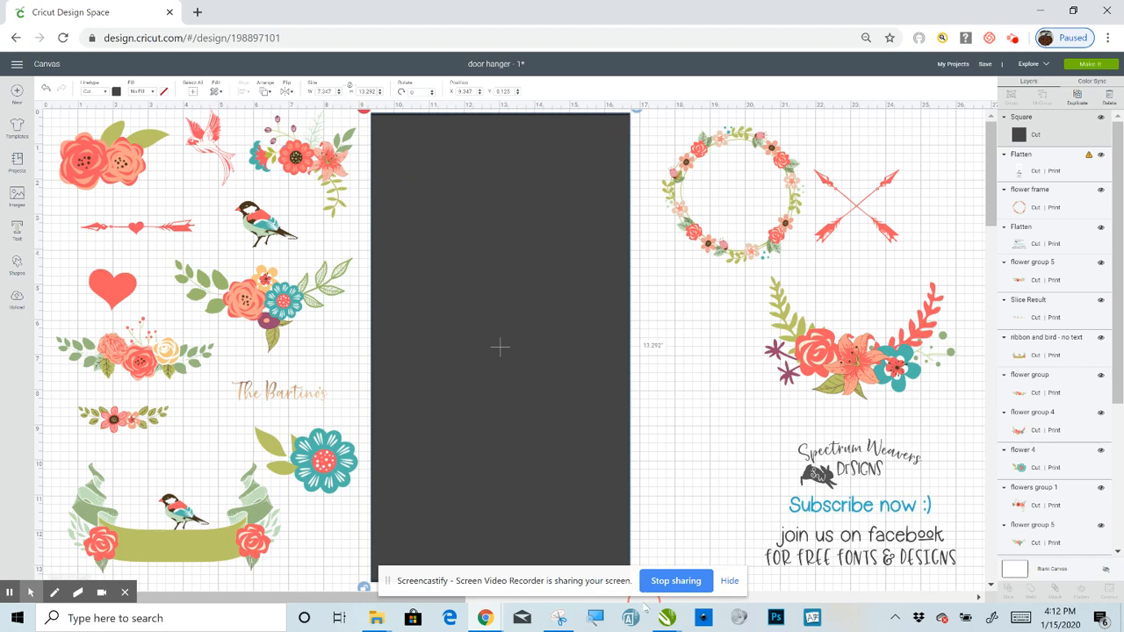
pyautogui.rightClick(521, 364)
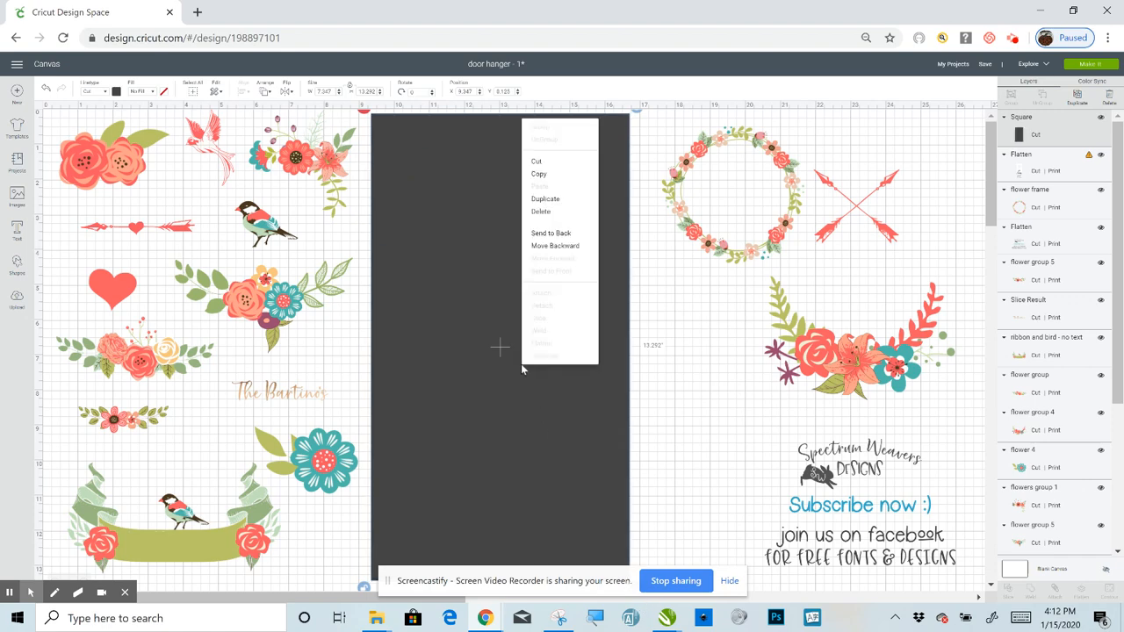
pyautogui.click(550, 234)
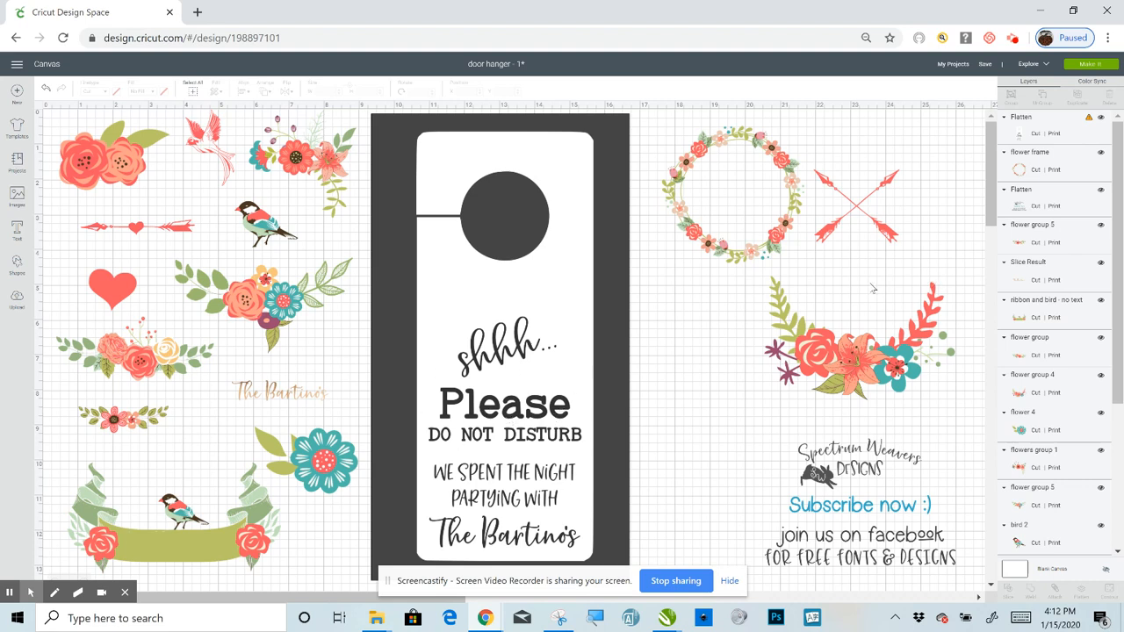
# Step: Shrink the round flower wreath to about 2.87 inches wide and bring it to the front of all layers
pyautogui.click(722, 254)
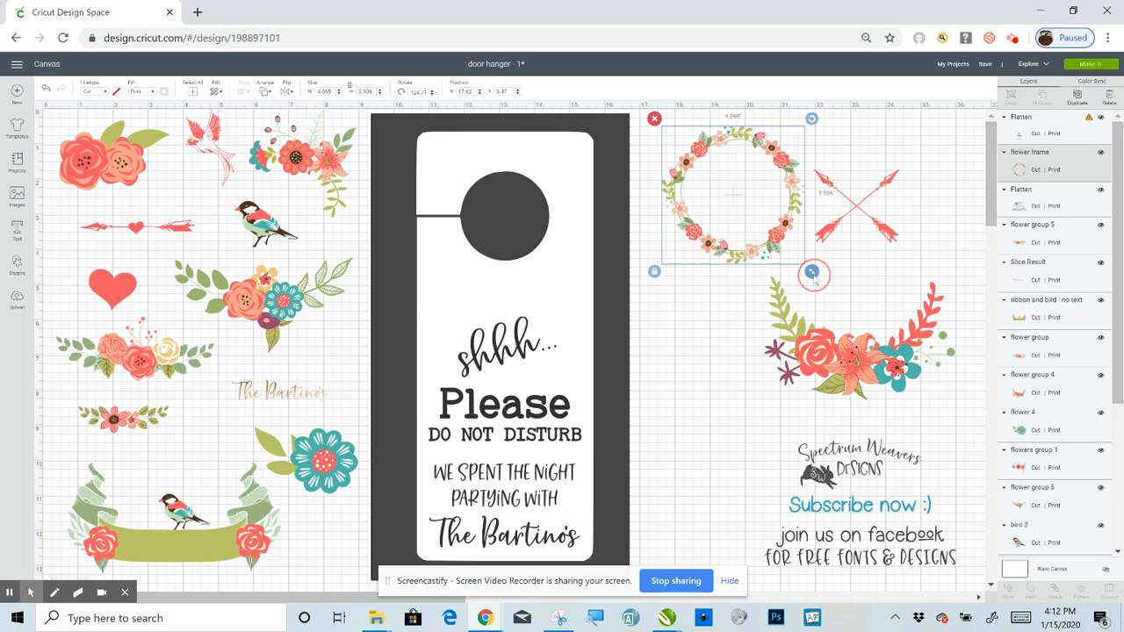
pyautogui.moveTo(812, 272); pyautogui.dragTo(768, 264)
pyautogui.moveTo(746, 188); pyautogui.dragTo(532, 225)
pyautogui.hotkey('ctrl', 'z')
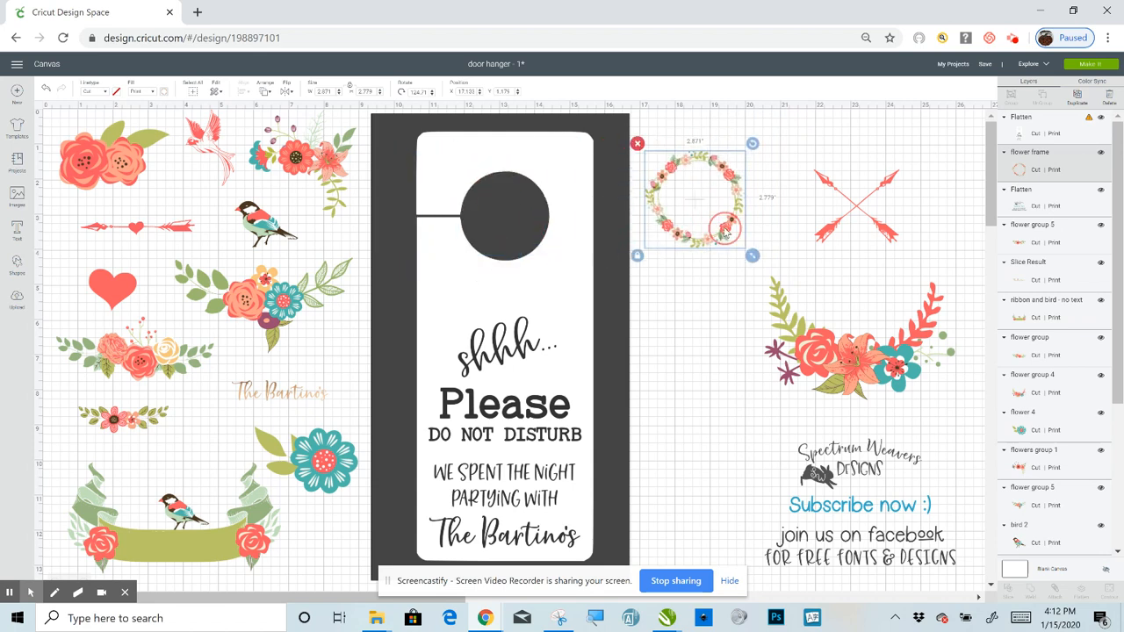
pyautogui.rightClick(726, 230)
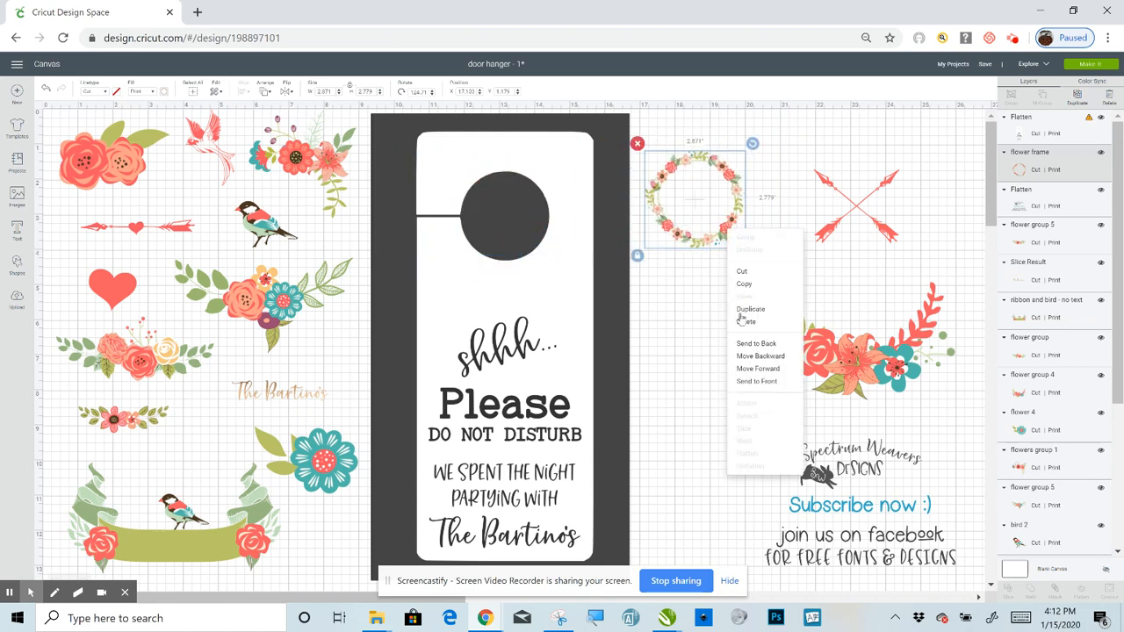
pyautogui.click(757, 381)
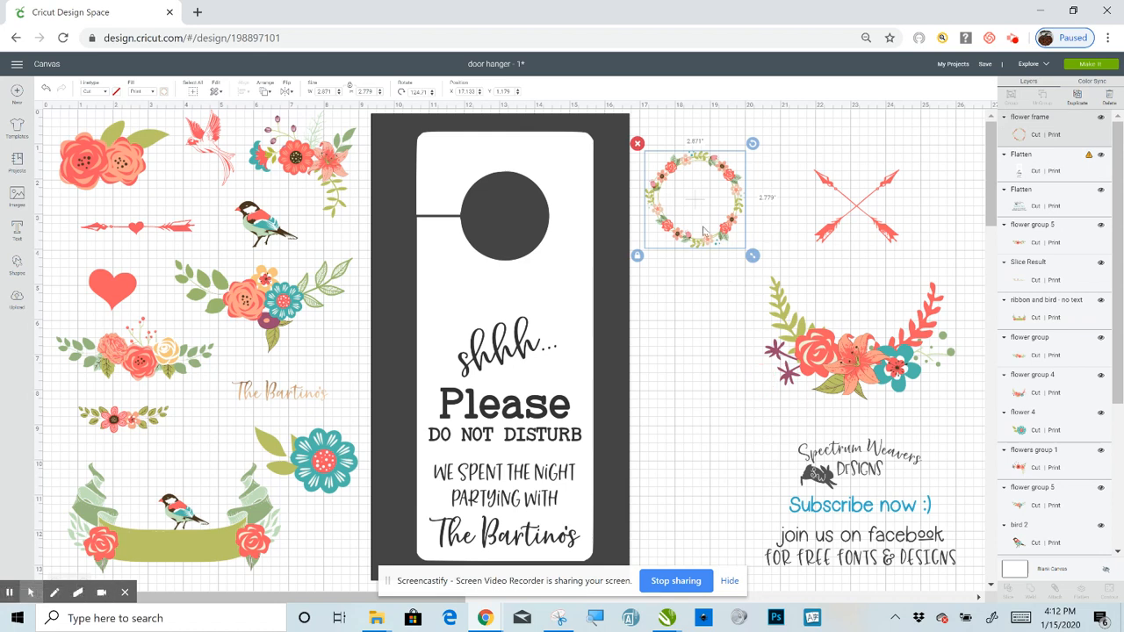
# Step: Position the flower wreath around the door hanger's circular hole and enlarge it to about 3.97 inches wide
pyautogui.click(700, 246)
pyautogui.moveTo(683, 254); pyautogui.dragTo(479, 261)
pyautogui.moveTo(549, 261); pyautogui.dragTo(583, 296)
pyautogui.moveTo(553, 273)
pyautogui.mouseDown()
pyautogui.moveTo(543, 266)
pyautogui.moveTo(580, 293)
pyautogui.moveTo(543, 262)
pyautogui.mouseUp()
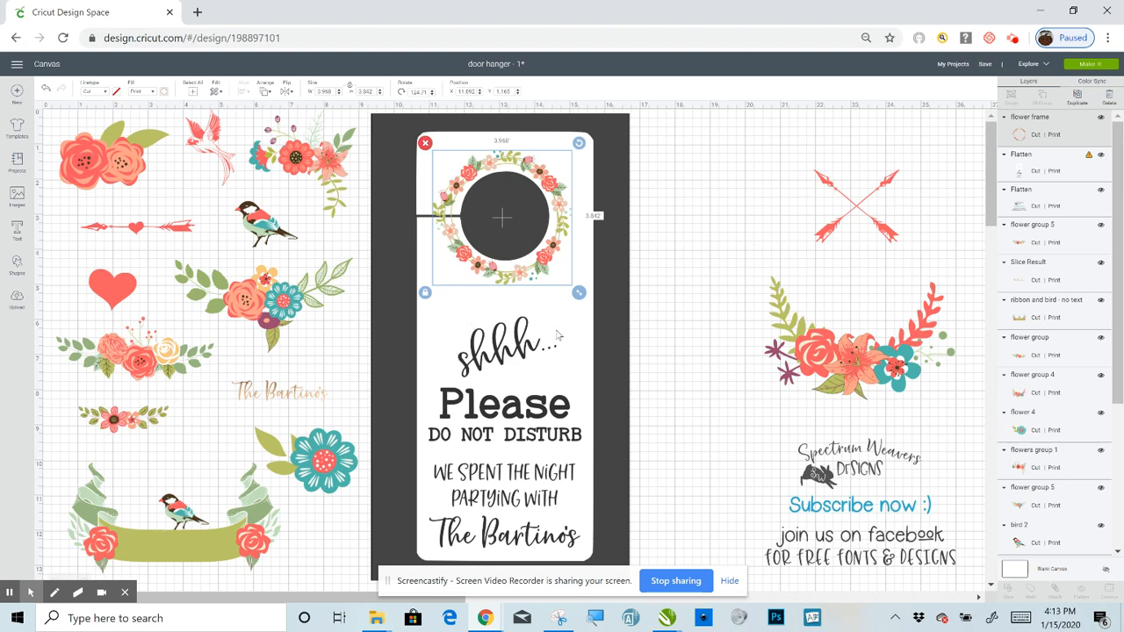
pyautogui.click(685, 208)
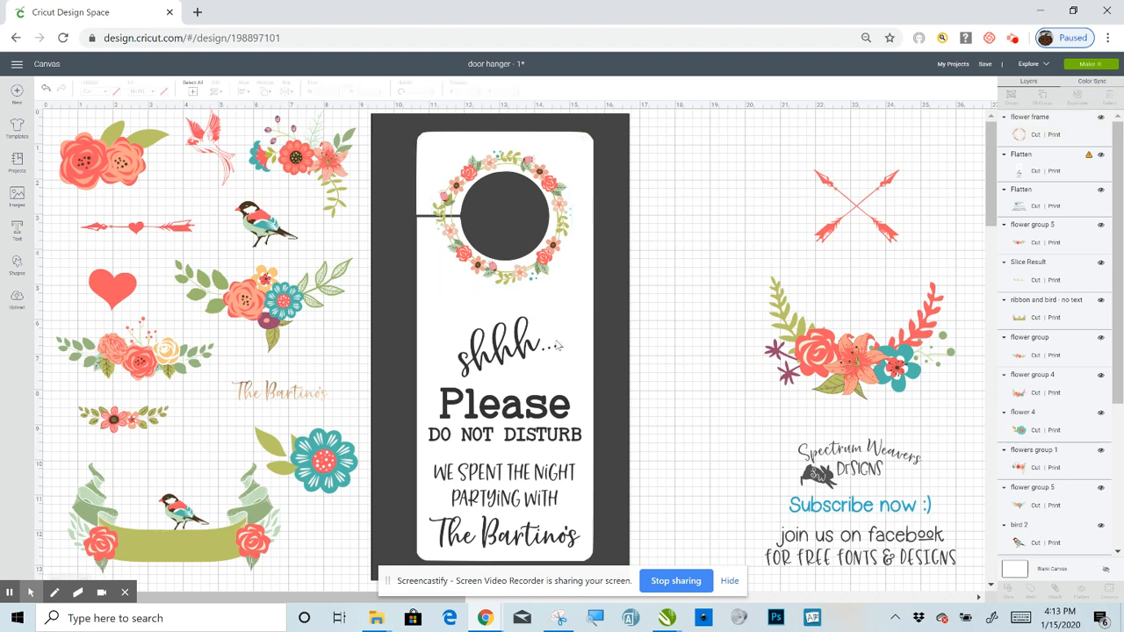
# Step: Duplicate the flattened door hanger and place the copy over the arrows and logo text, clear of the original
pyautogui.click(558, 345)
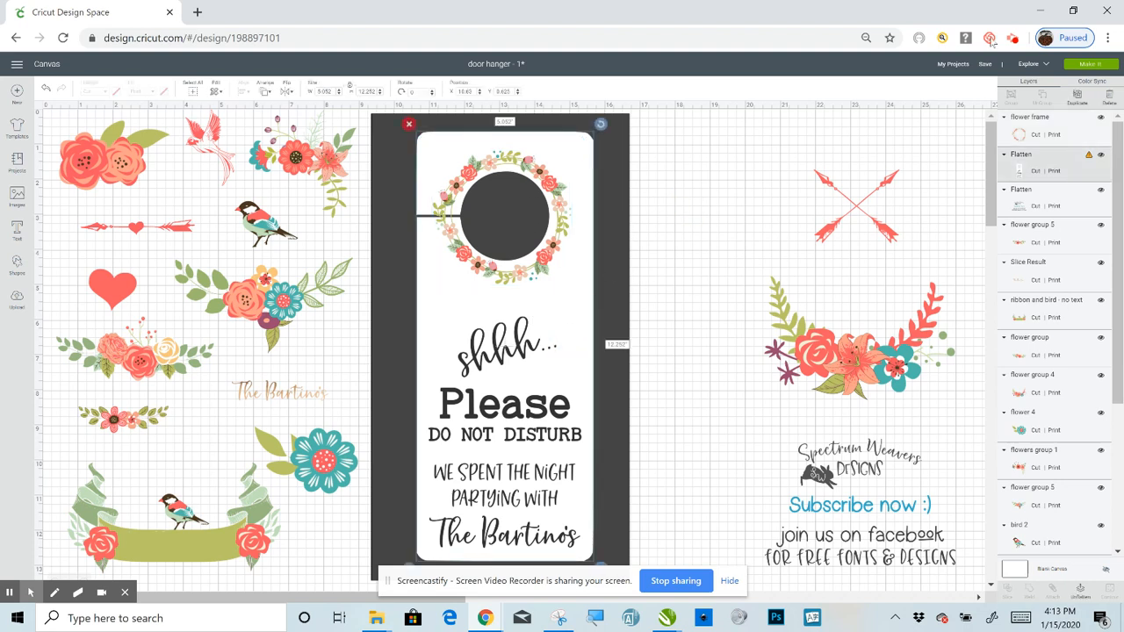
pyautogui.click(1077, 96)
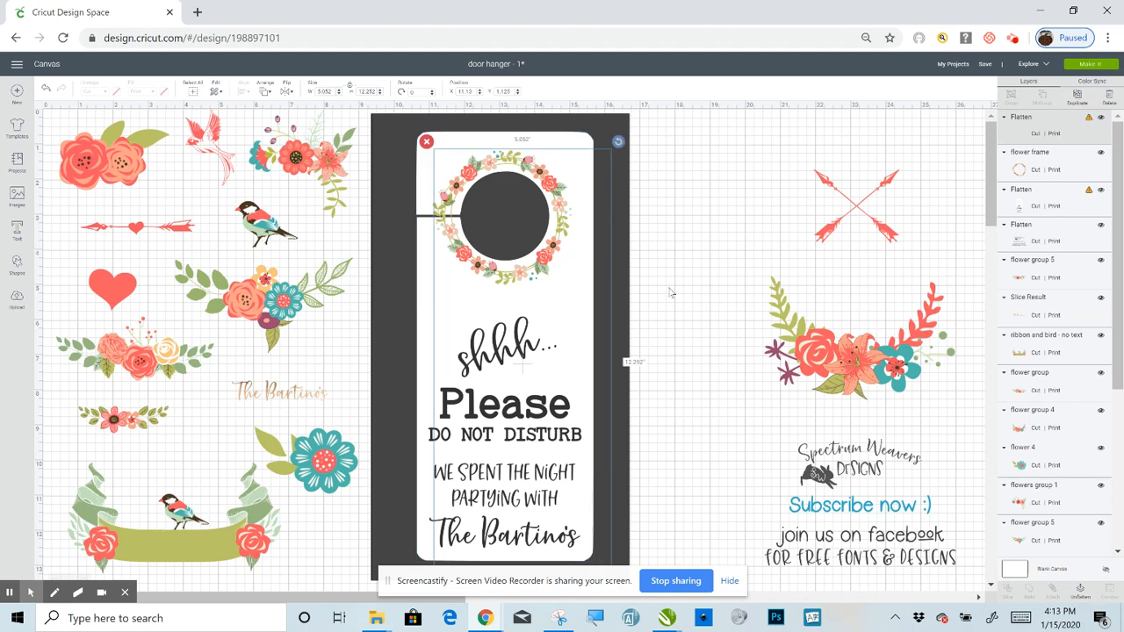
pyautogui.moveTo(485, 425); pyautogui.dragTo(784, 387)
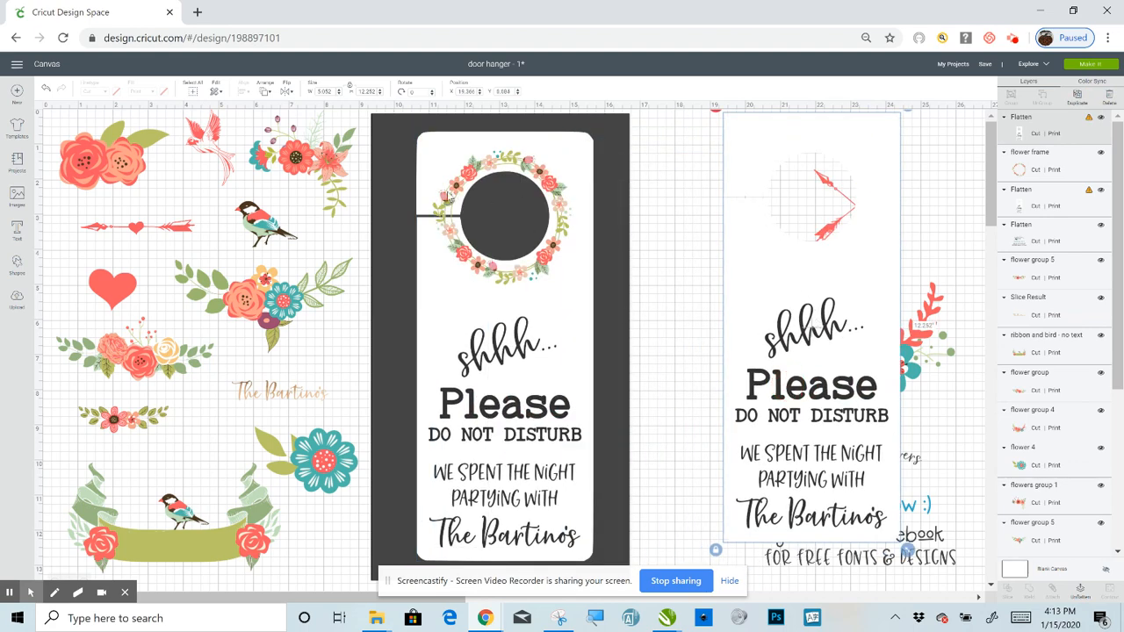
# Step: Unflatten the original door hanger on the dark background to separate its text from the hanger shape
pyautogui.click(448, 195)
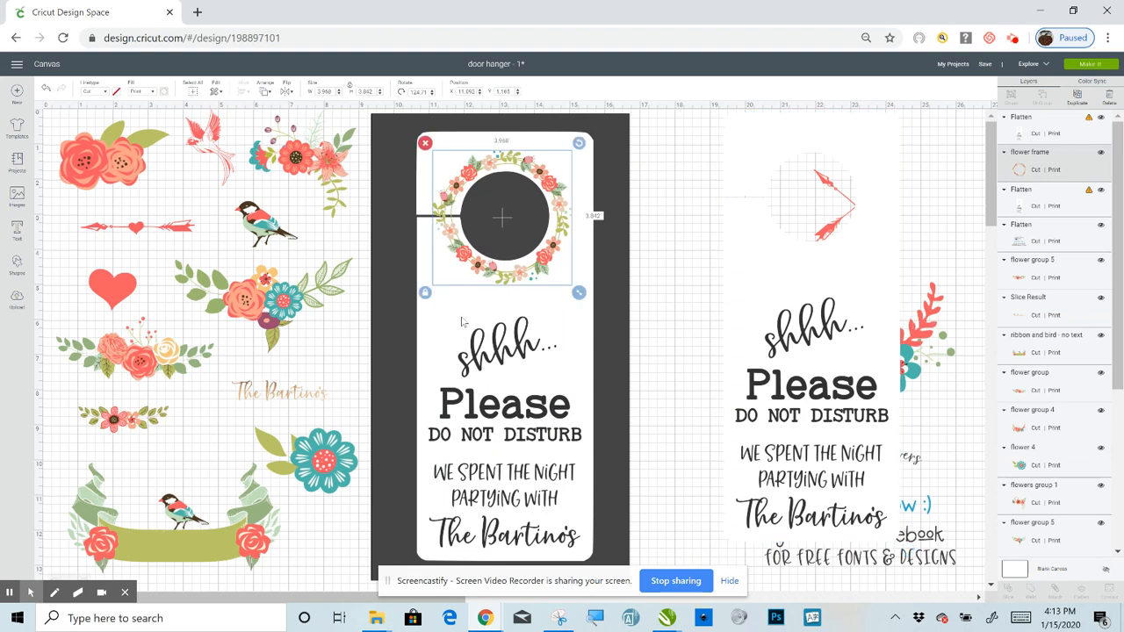
pyautogui.click(463, 323)
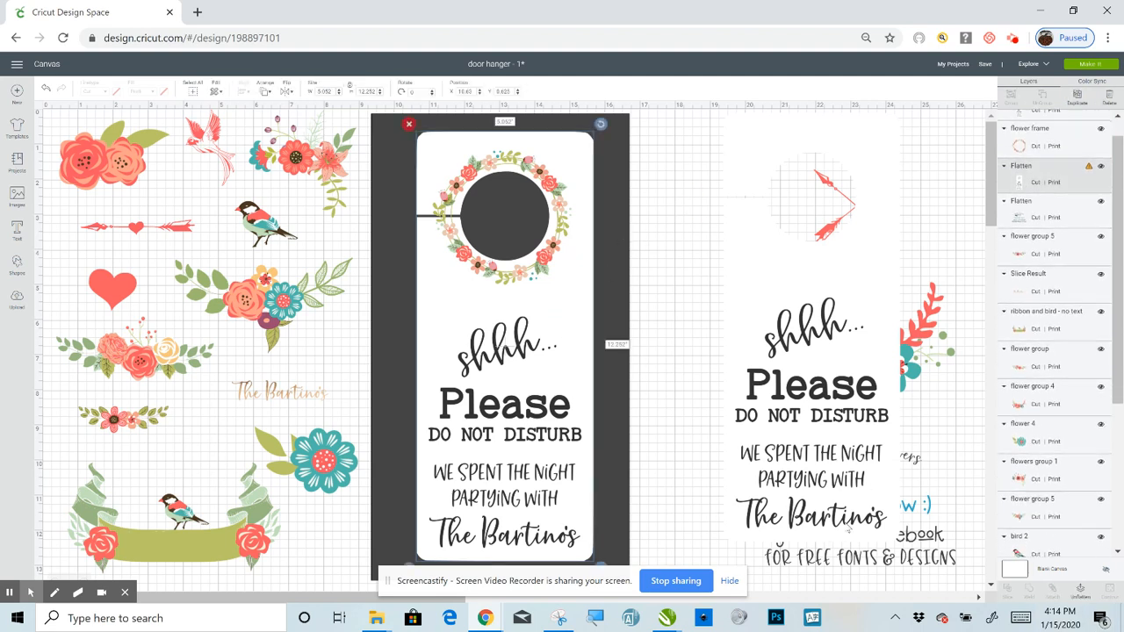
pyautogui.click(1080, 595)
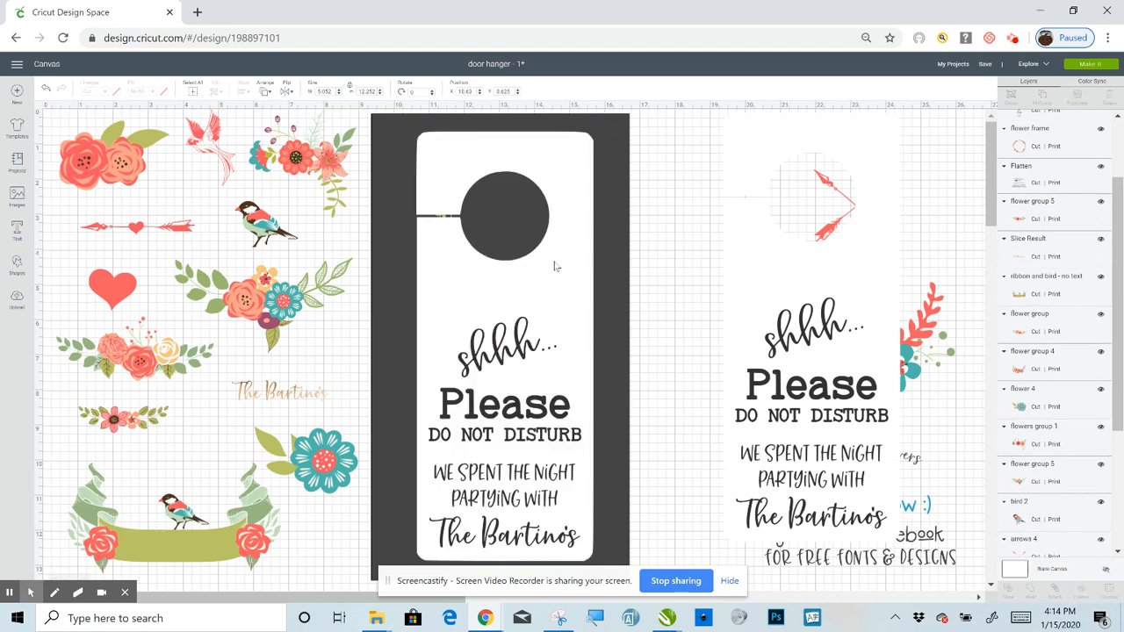
# Step: Move the original door hanger shape one layer backward
pyautogui.click(615, 201)
pyautogui.rightClick(614, 201)
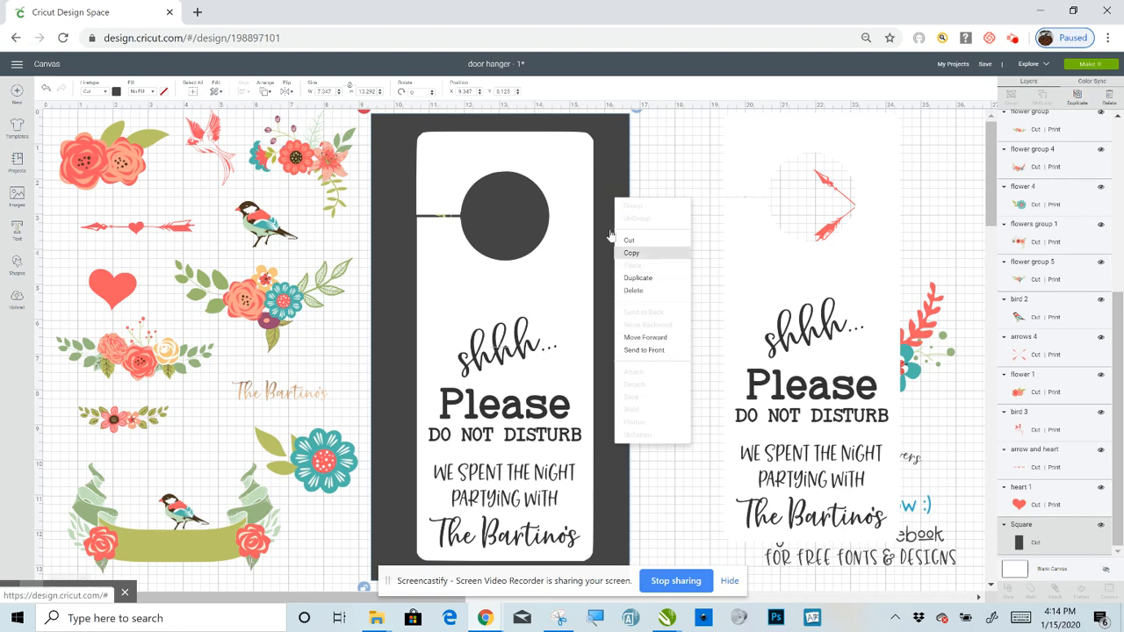
pyautogui.click(567, 167)
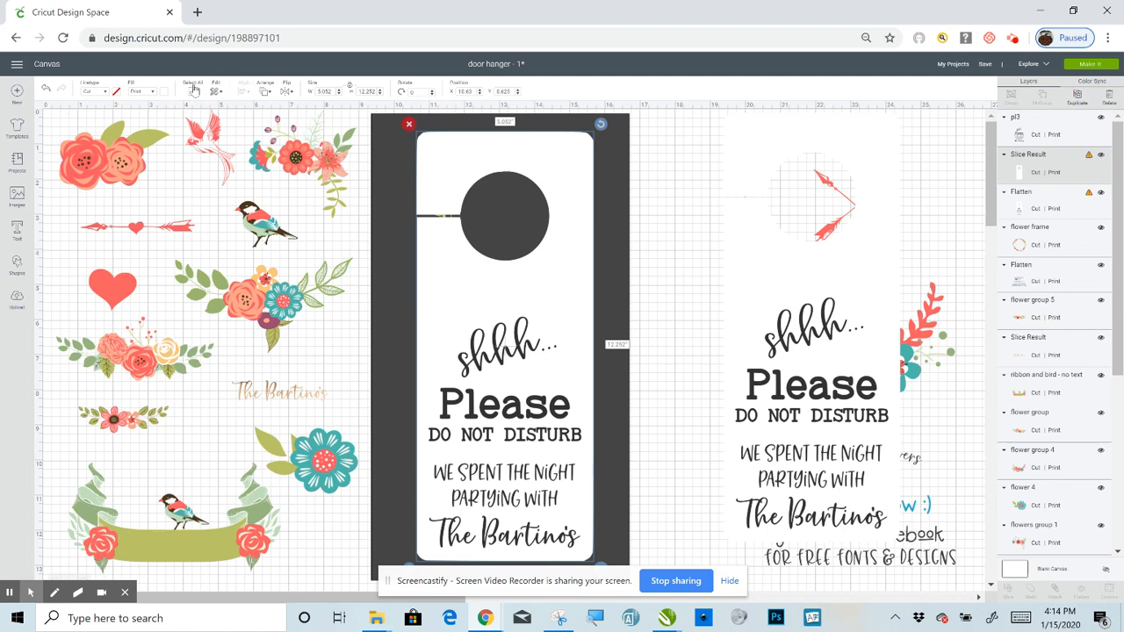
pyautogui.click(265, 92)
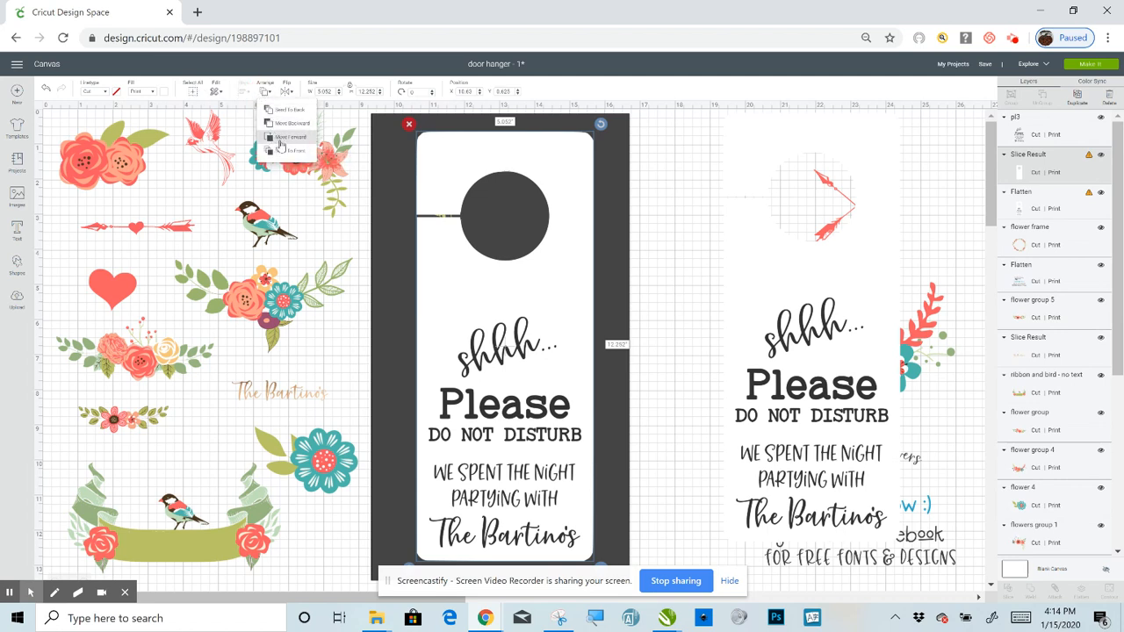
pyautogui.click(279, 123)
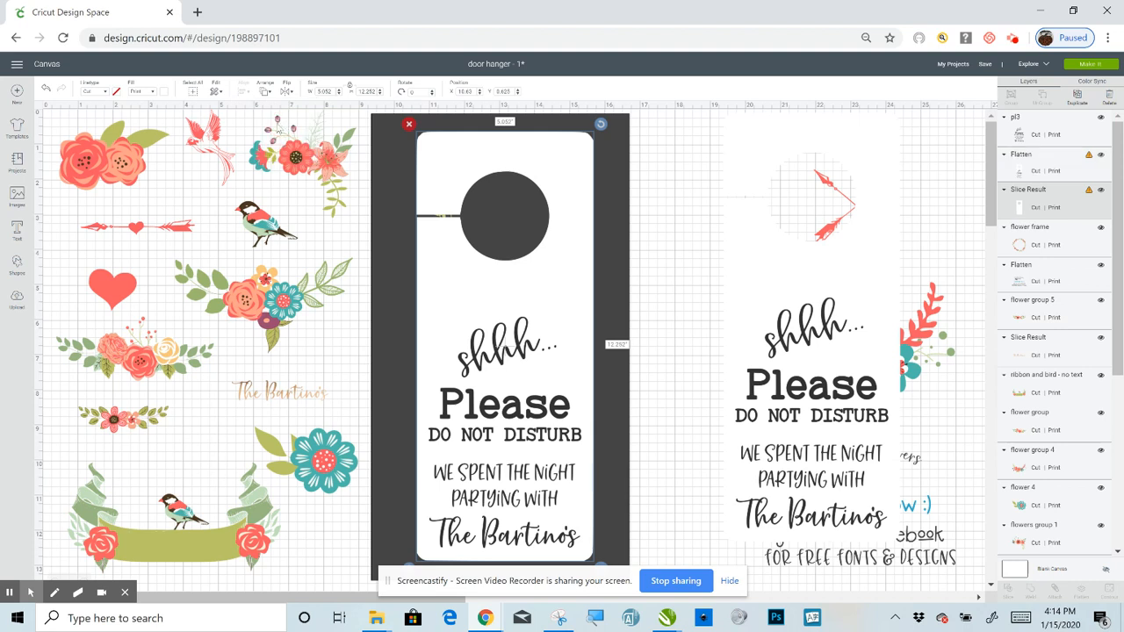
pyautogui.click(265, 92)
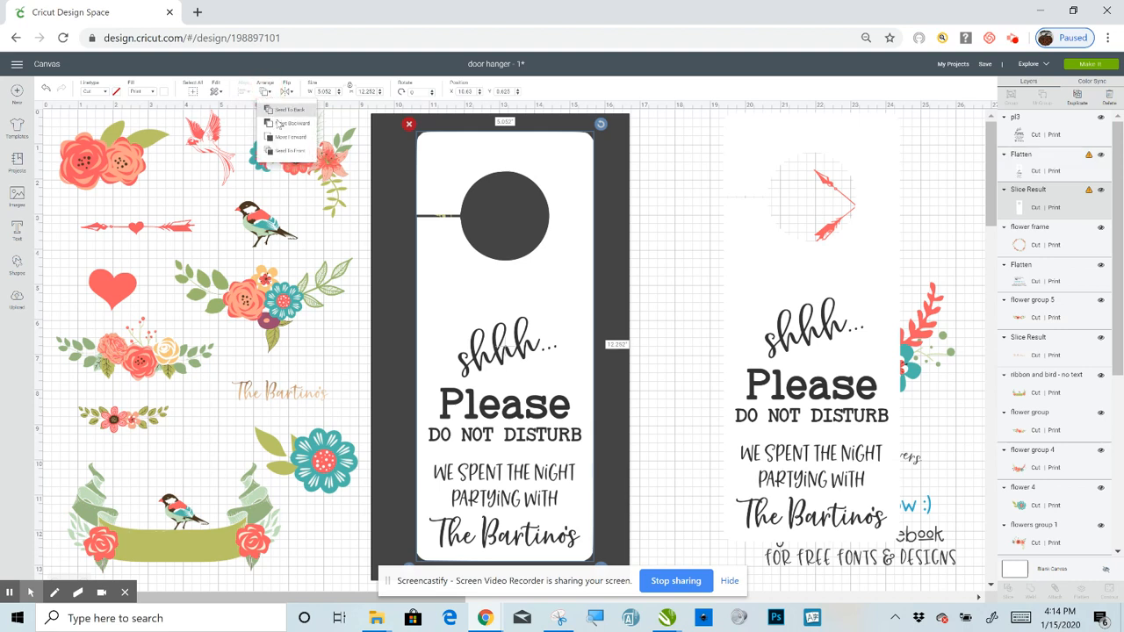
pyautogui.click(663, 210)
# Step: Bring the flower frame wreath to the front of all layers so it sits above the door hanger
pyautogui.click(1016, 245)
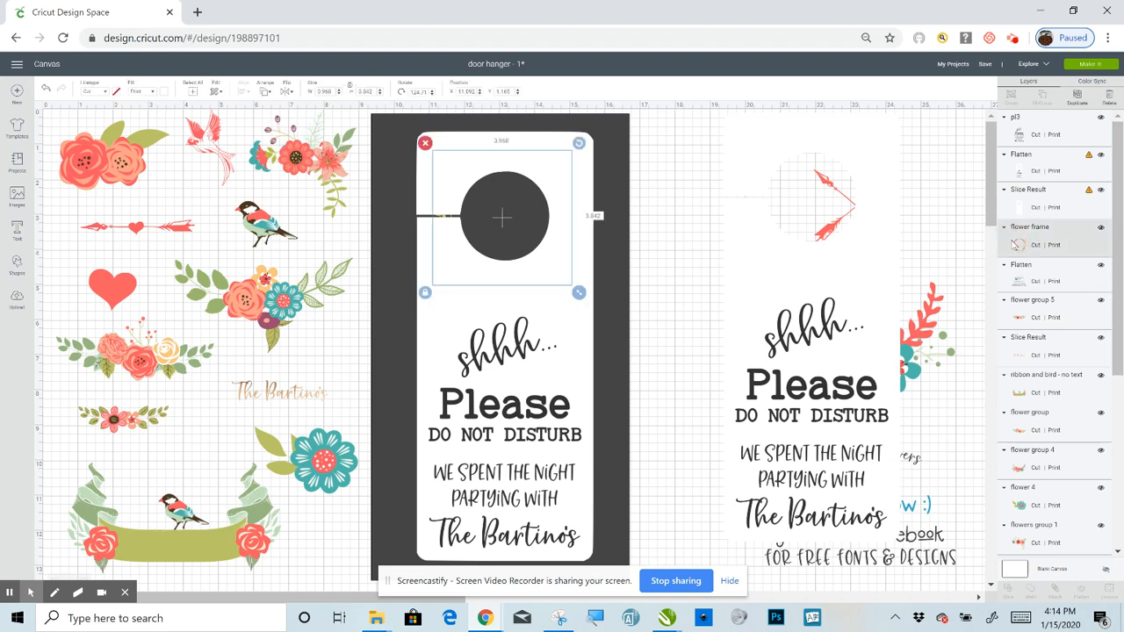
pyautogui.rightClick(1019, 244)
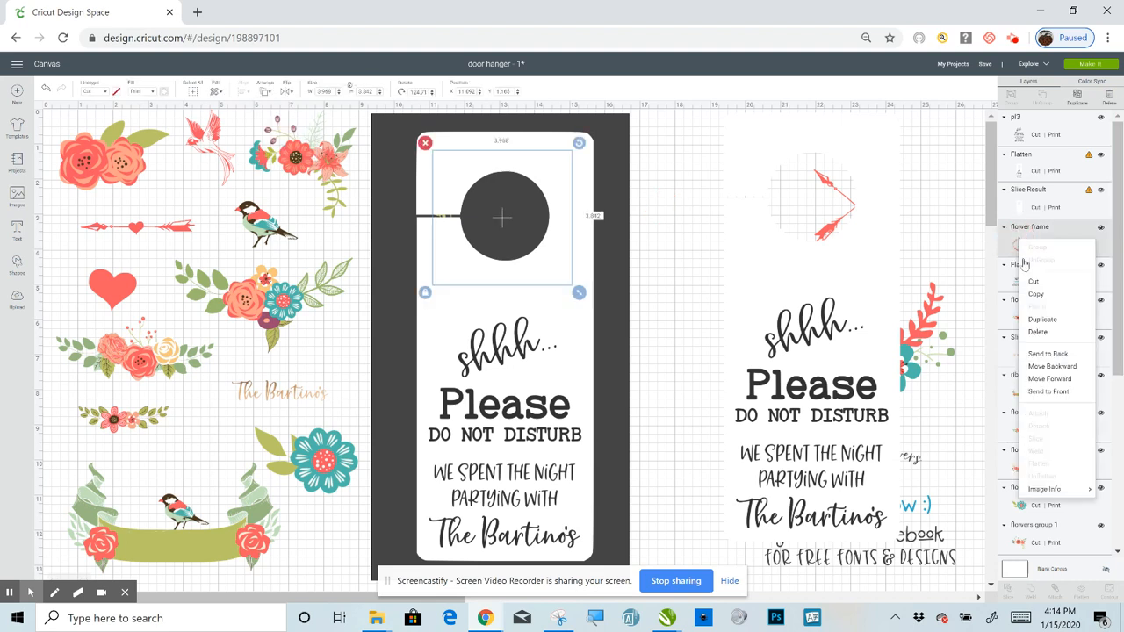
pyautogui.click(1046, 392)
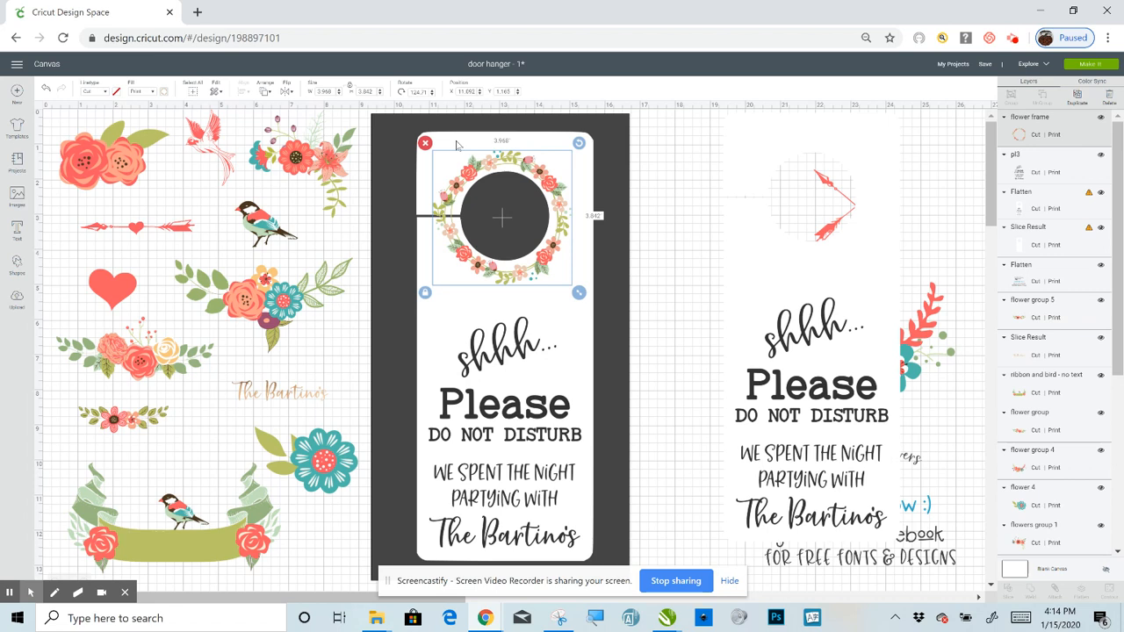
# Step: Slice the flower wreath with the white door hanger shape and move the sliced wreath onto the duplicate hanger
pyautogui.click(457, 145)
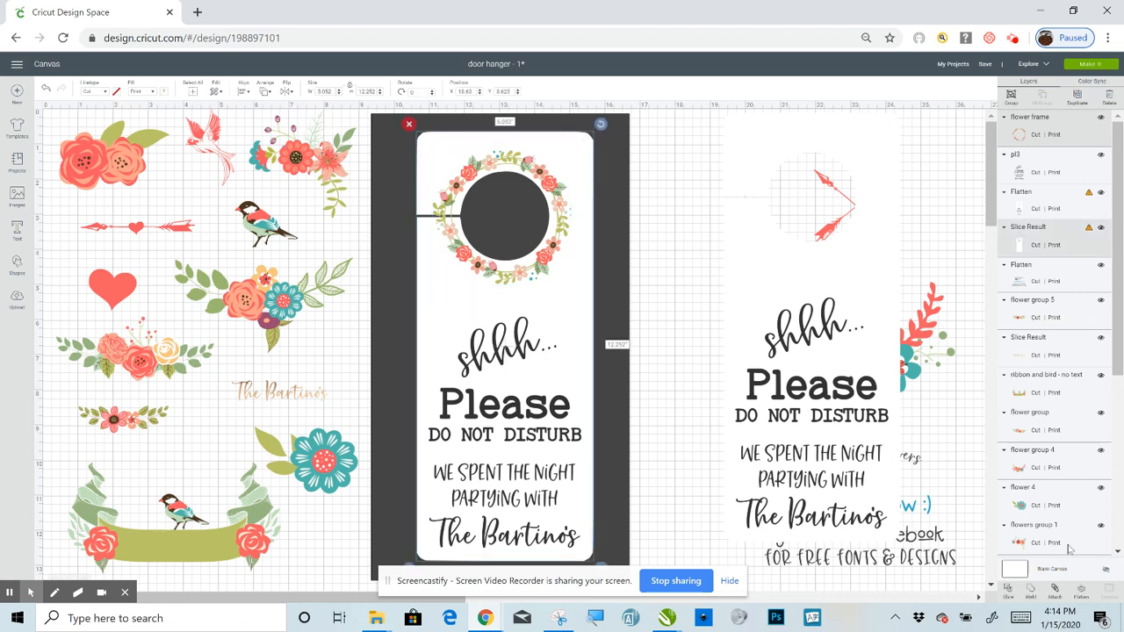
pyautogui.click(1008, 595)
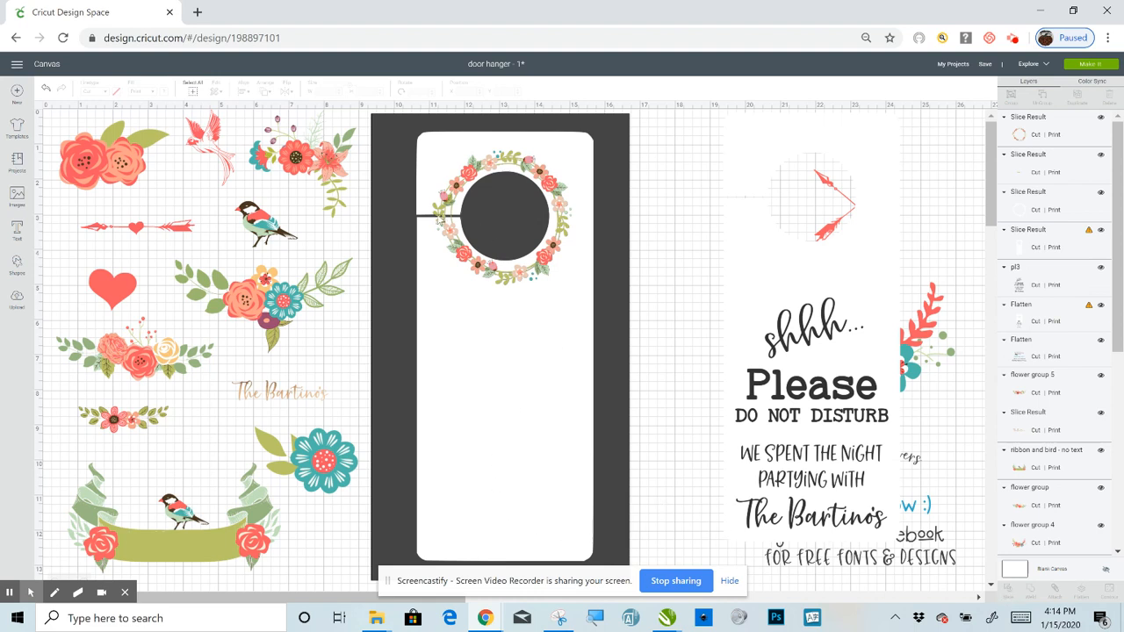
pyautogui.click(439, 220)
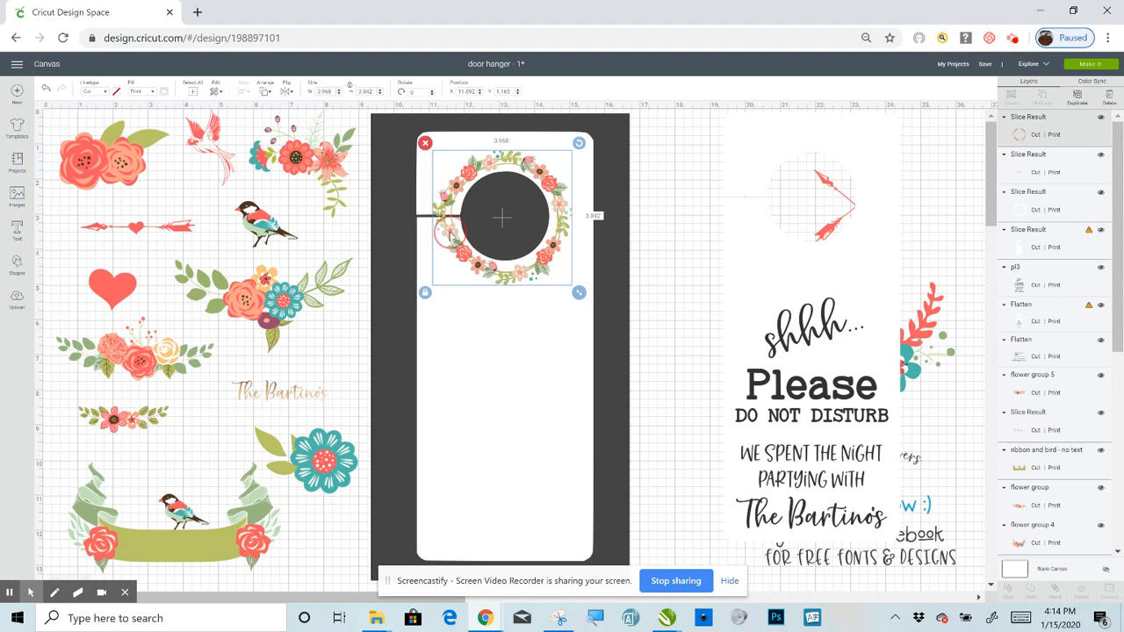
pyautogui.moveTo(470, 237); pyautogui.dragTo(740, 248)
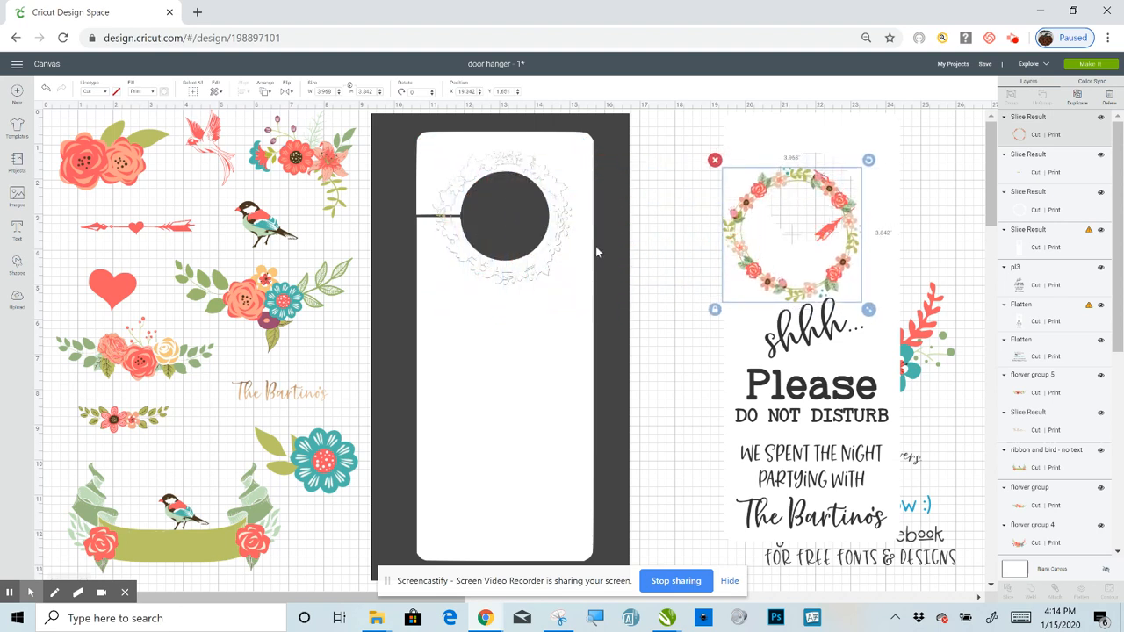
# Step: Delete the leftover hanger shape, the white wreath cutout and the text from the dark background
pyautogui.click(443, 149)
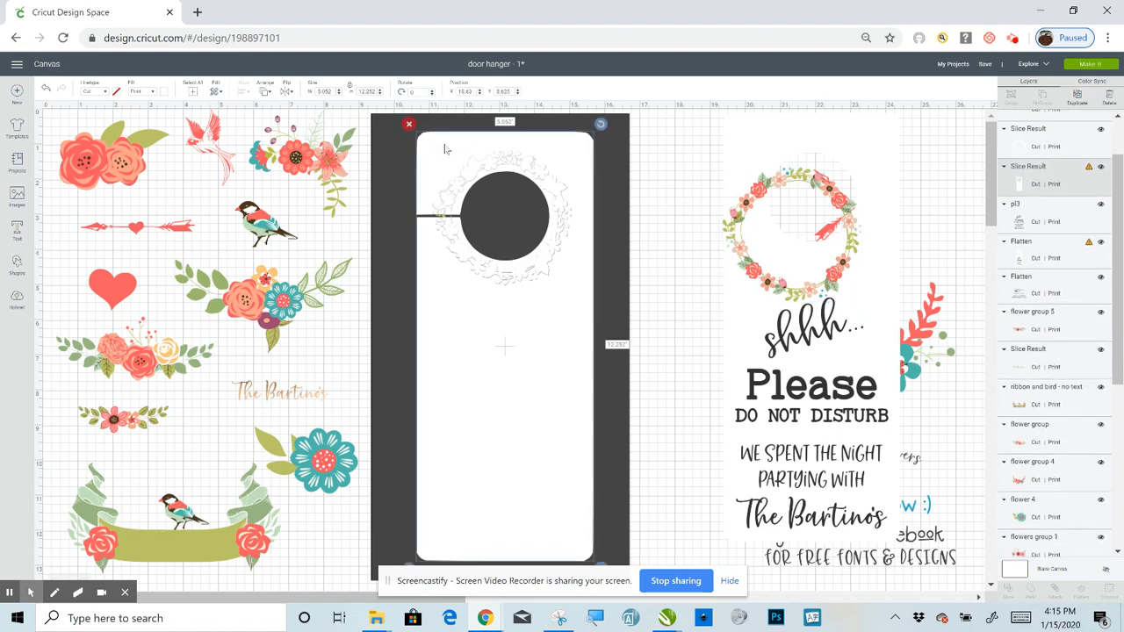
pyautogui.press('Delete')
pyautogui.click(463, 178)
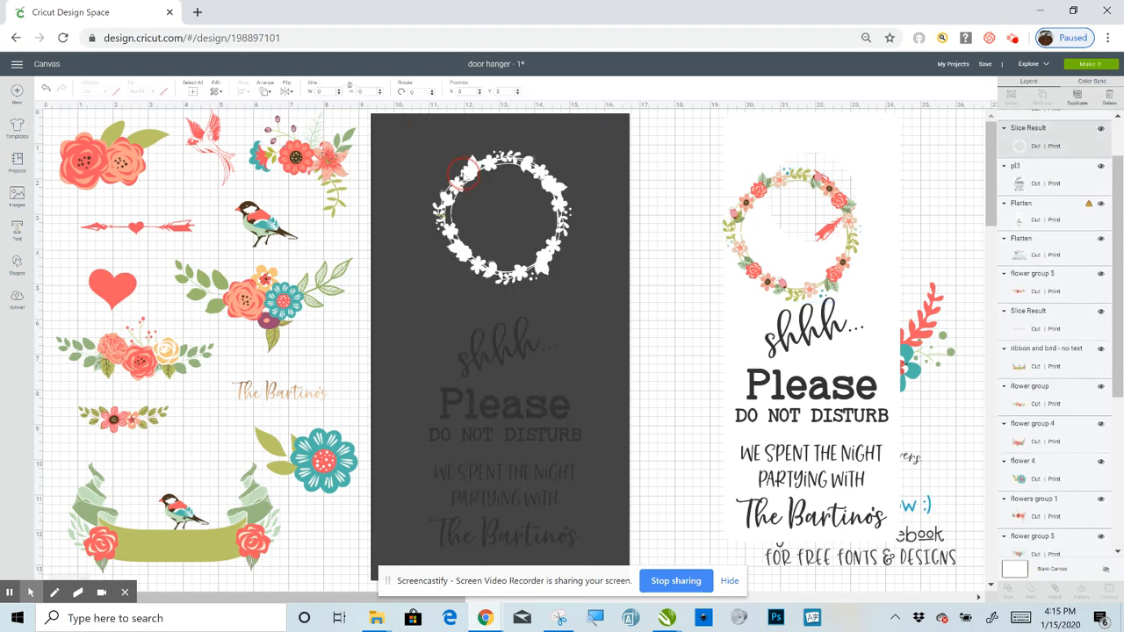
pyautogui.press('Delete')
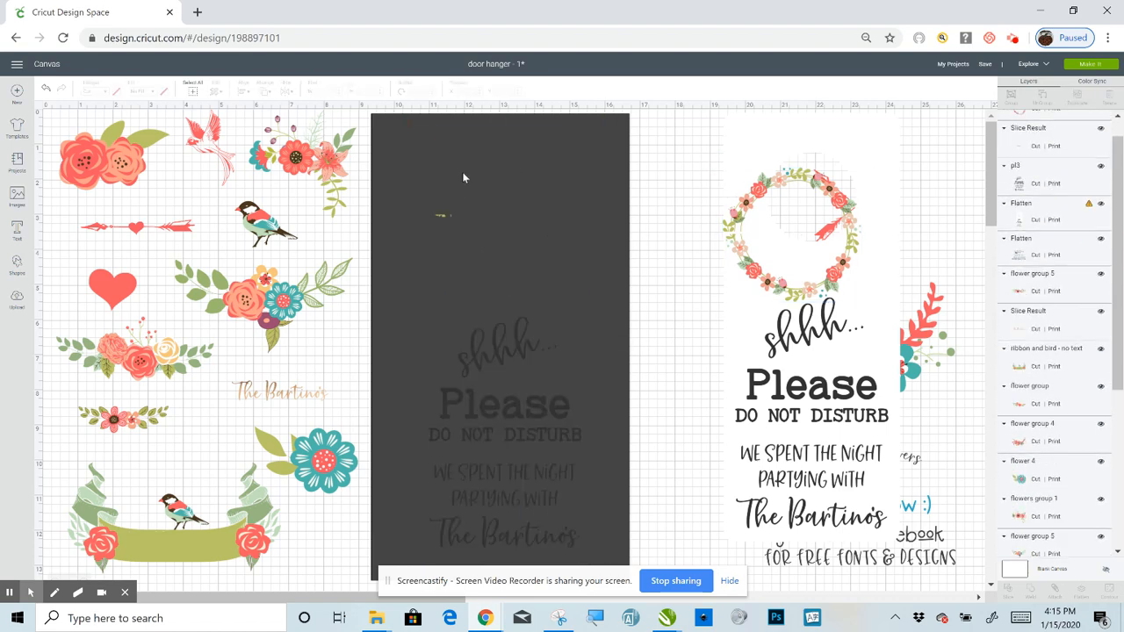
pyautogui.click(498, 338)
pyautogui.press('Delete')
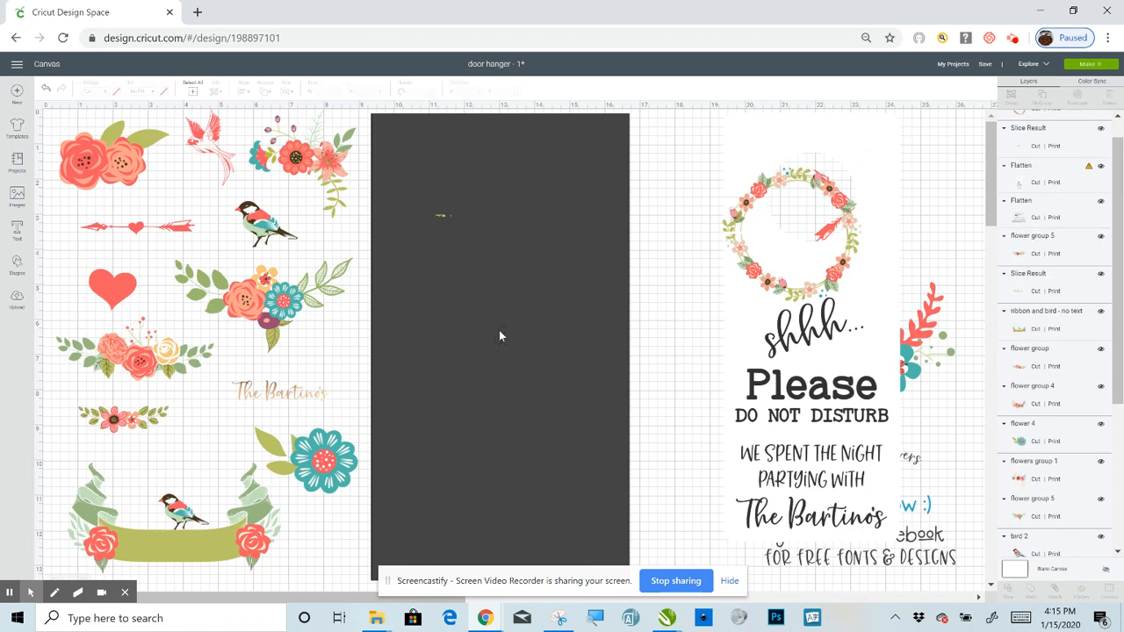
# Step: Shift the dark background rectangle toward the duplicate hanger and delete the small green wreath fragment left by the slice
pyautogui.click(445, 221)
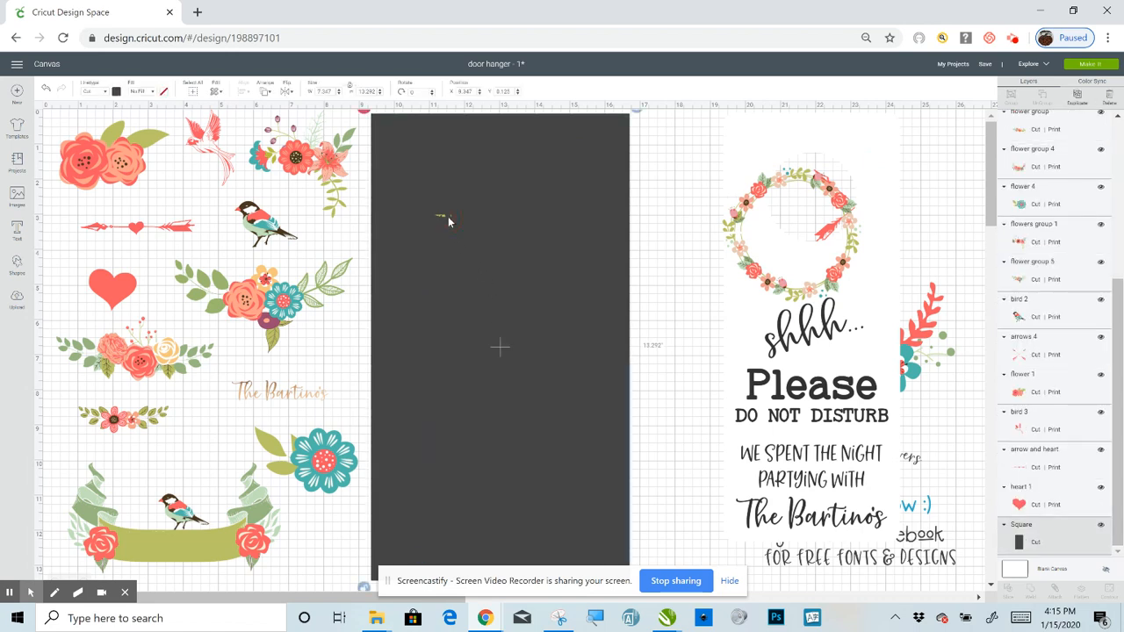
pyautogui.click(686, 264)
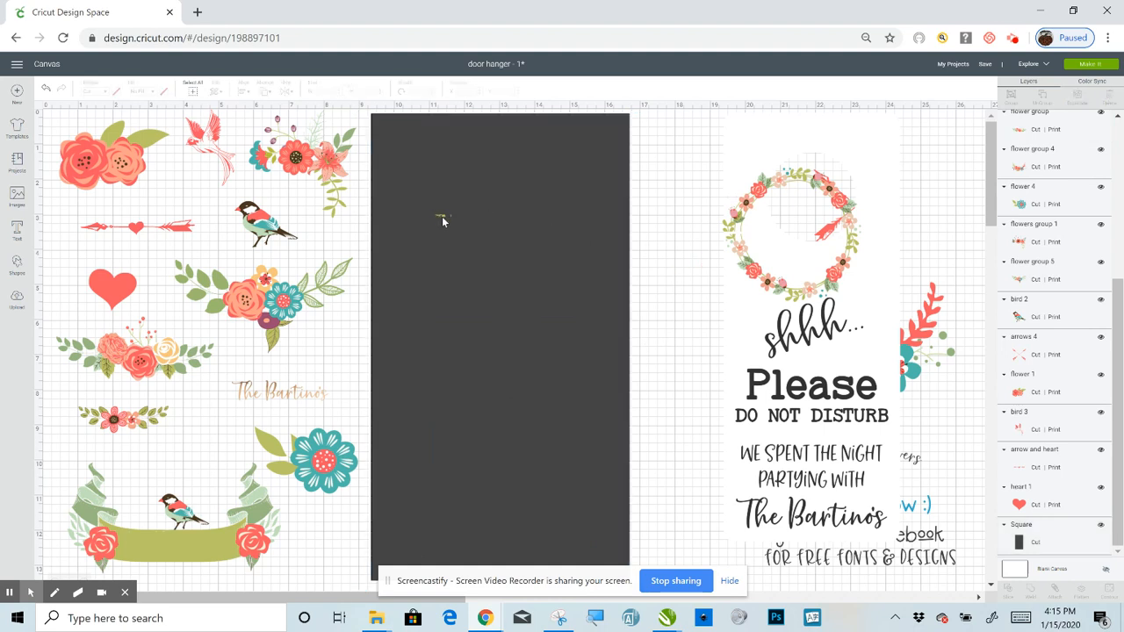
pyautogui.click(442, 220)
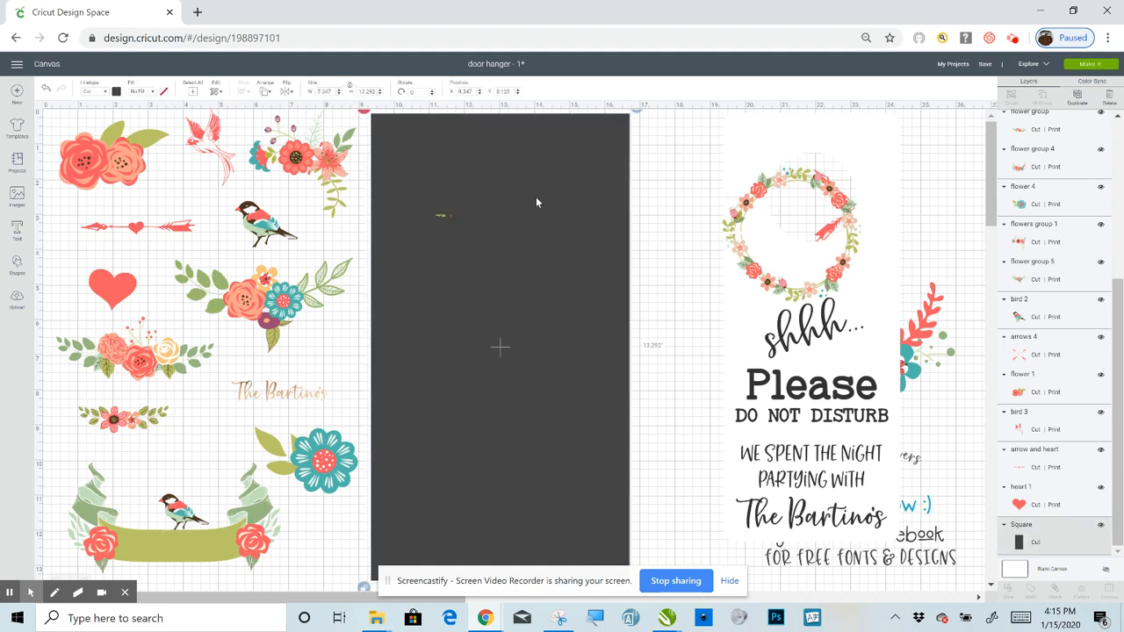
pyautogui.moveTo(536, 202); pyautogui.dragTo(688, 224)
pyautogui.click(465, 238)
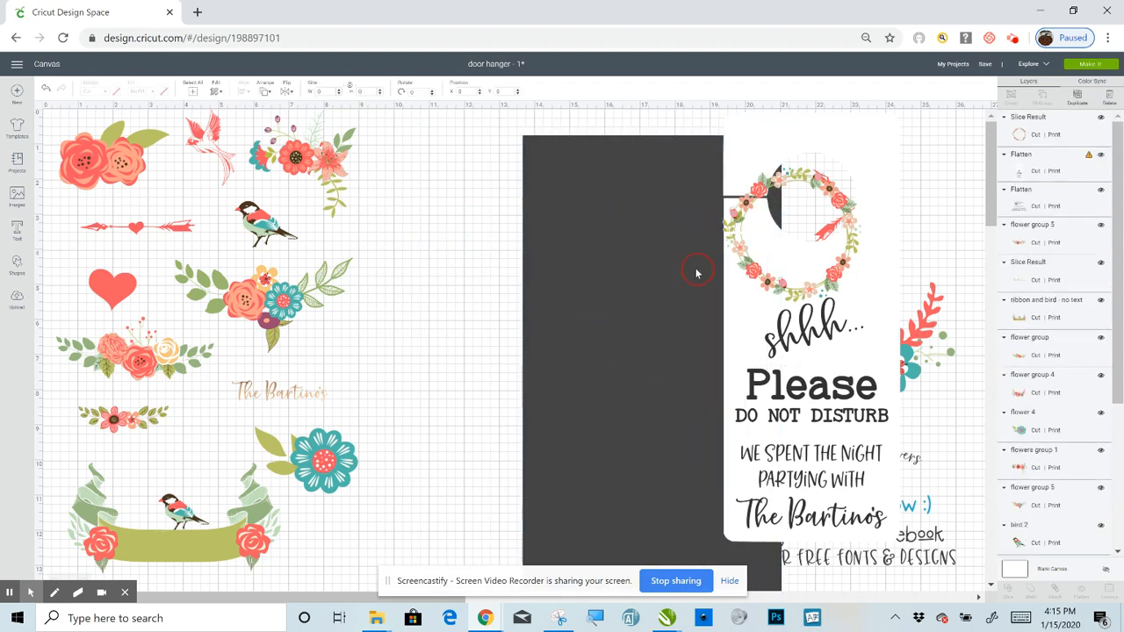
# Step: Move the dark rectangle back to the middle of the canvas and place the duplicate door hanger on it
pyautogui.moveTo(696, 272); pyautogui.dragTo(567, 243)
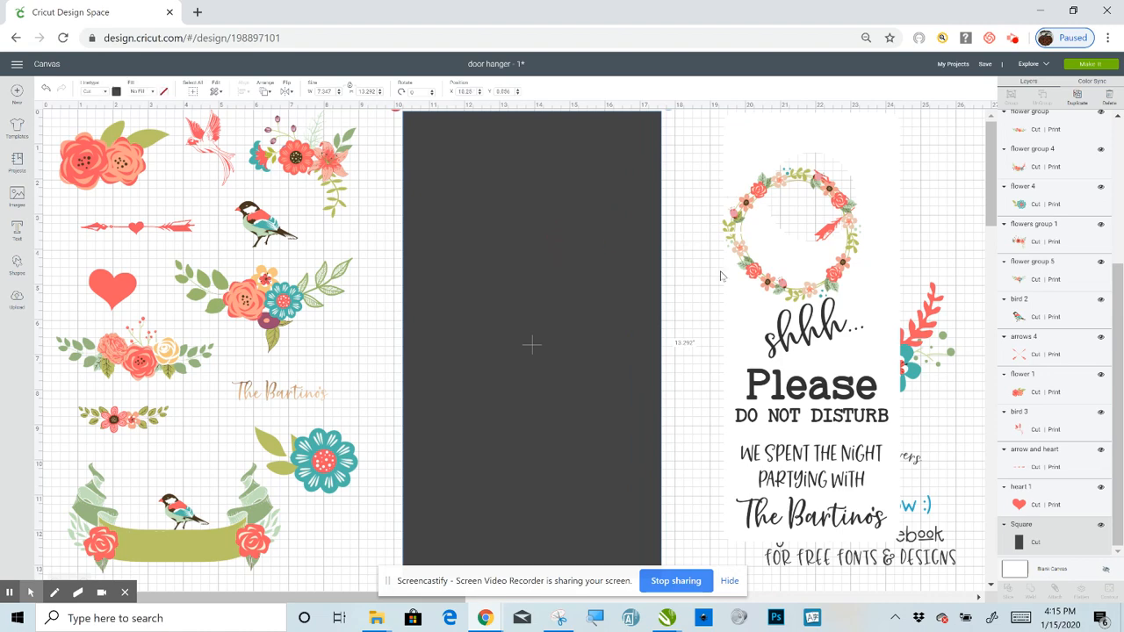
pyautogui.moveTo(753, 317); pyautogui.dragTo(450, 338)
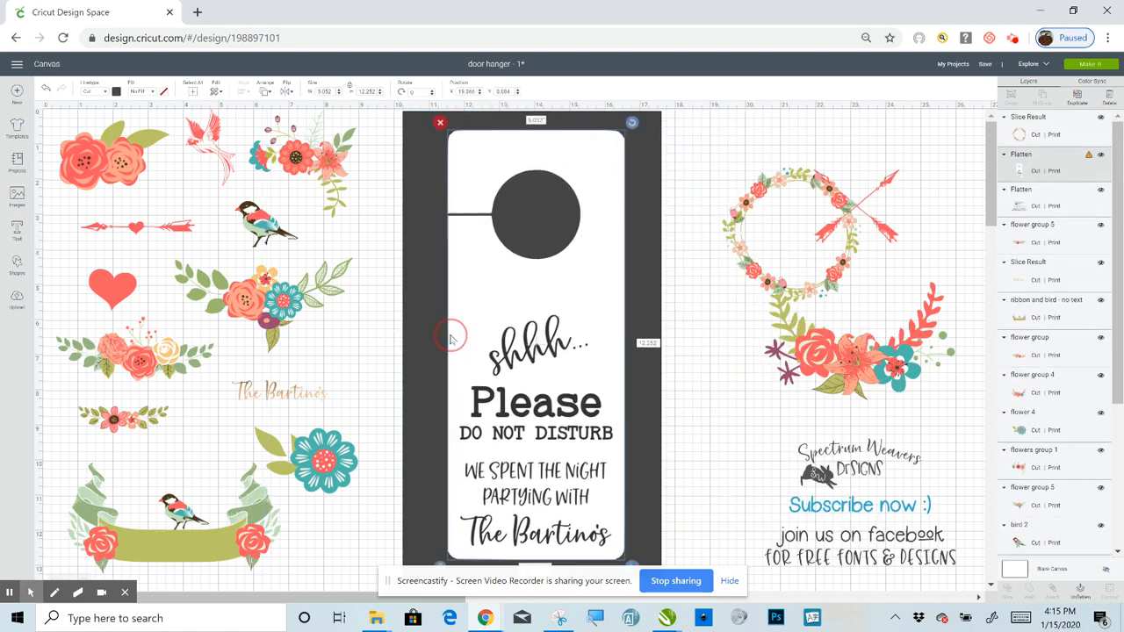
# Step: Position the sliced flower wreath around the duplicate hanger's circular hole and nudge it slightly left
pyautogui.moveTo(733, 250); pyautogui.dragTo(484, 244)
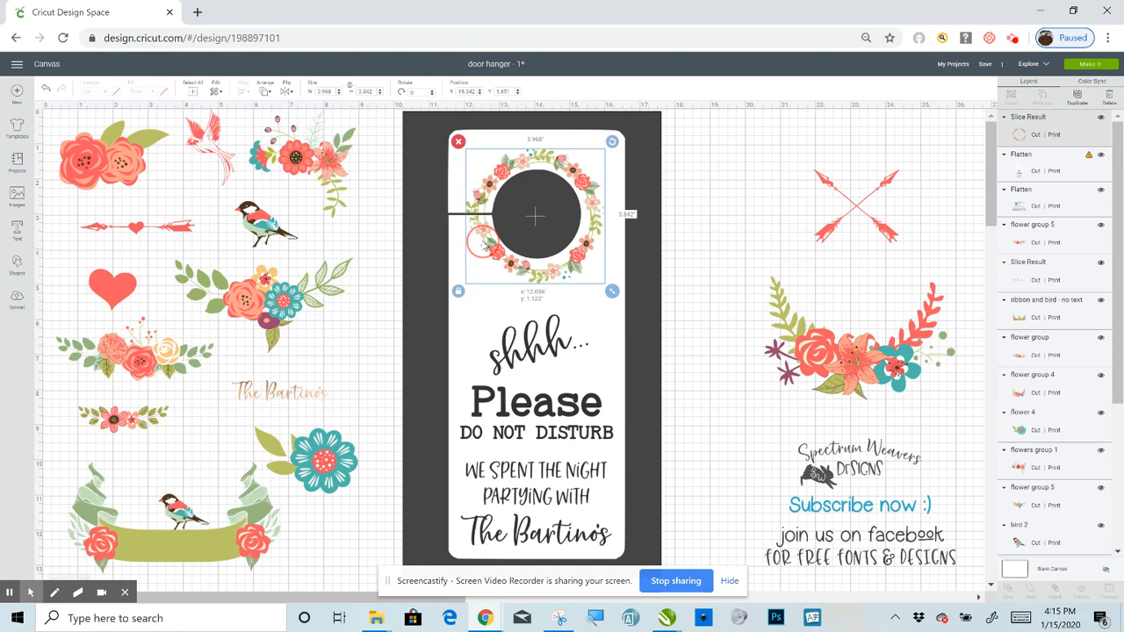
pyautogui.moveTo(484, 244); pyautogui.dragTo(484, 244)
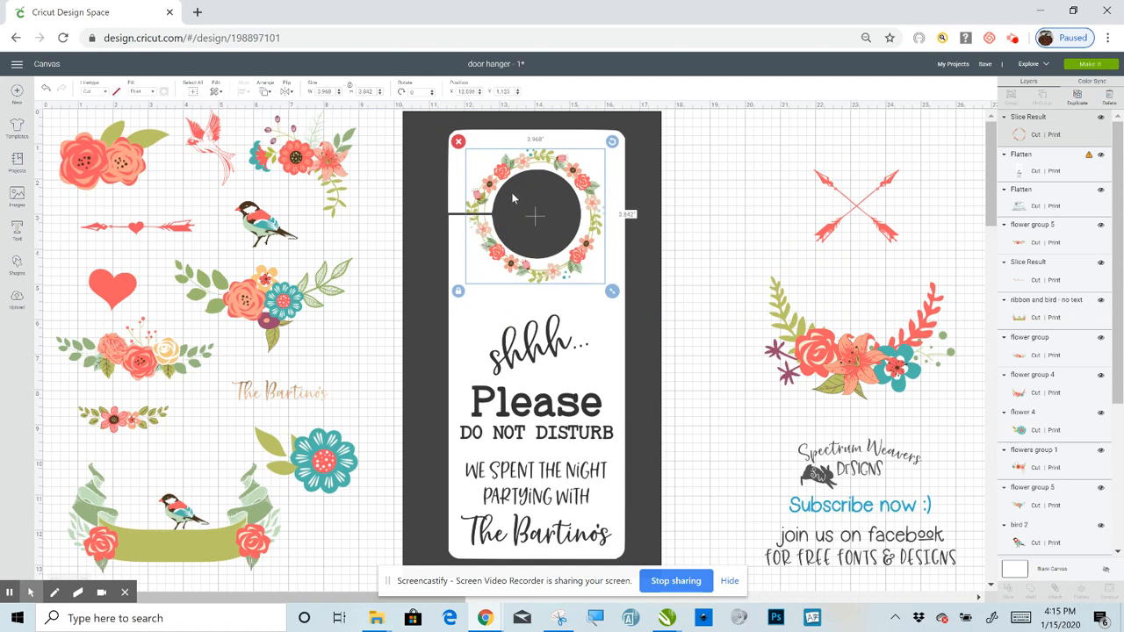
pyautogui.press('Left')
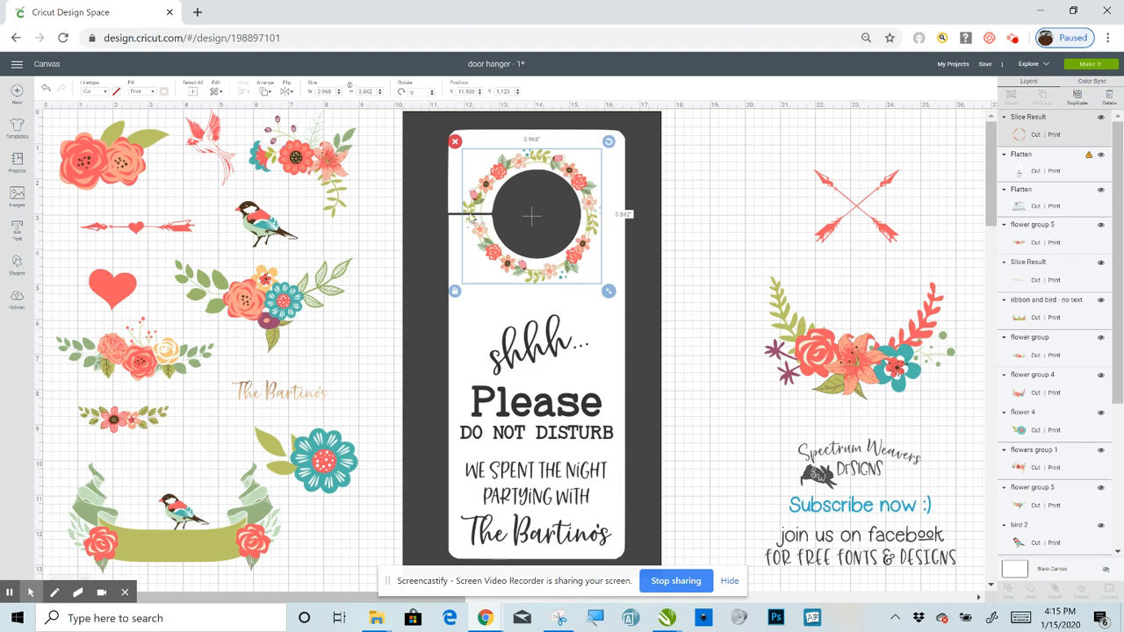
# Step: Flatten the flower wreath and door hanger into one printable image, and unflatten that combined image again
pyautogui.click(604, 338)
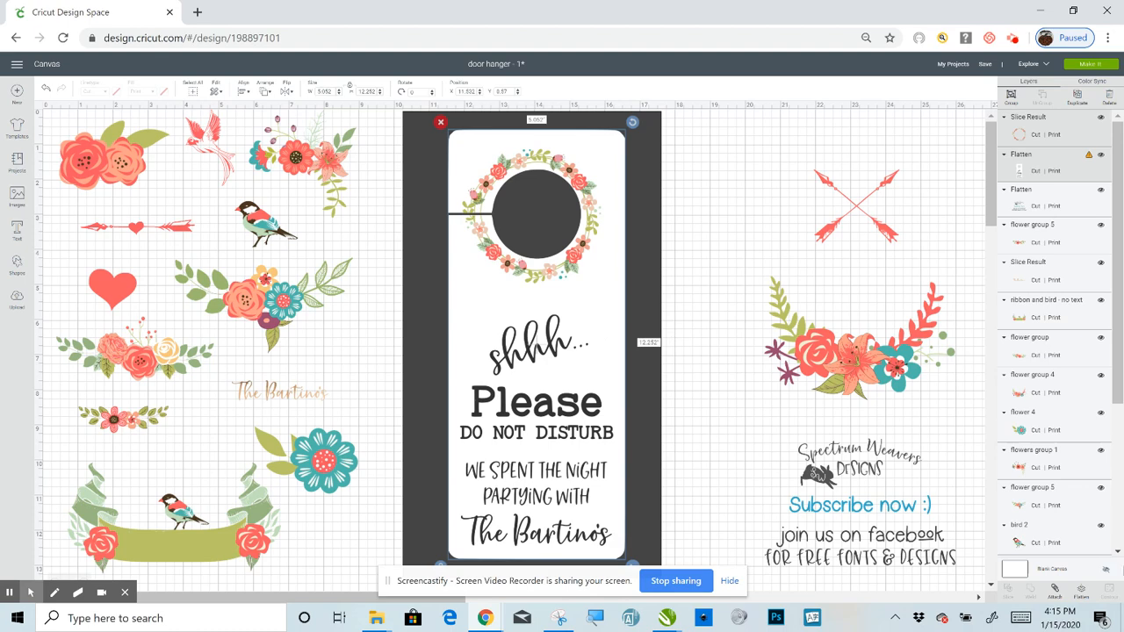
pyautogui.click(1080, 592)
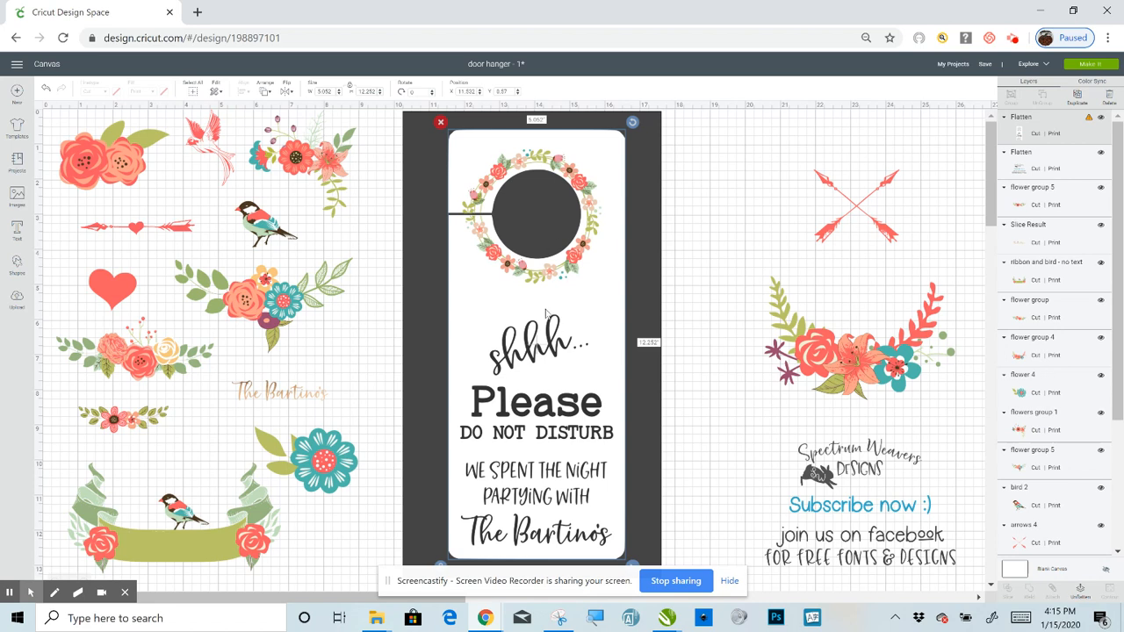
pyautogui.click(695, 218)
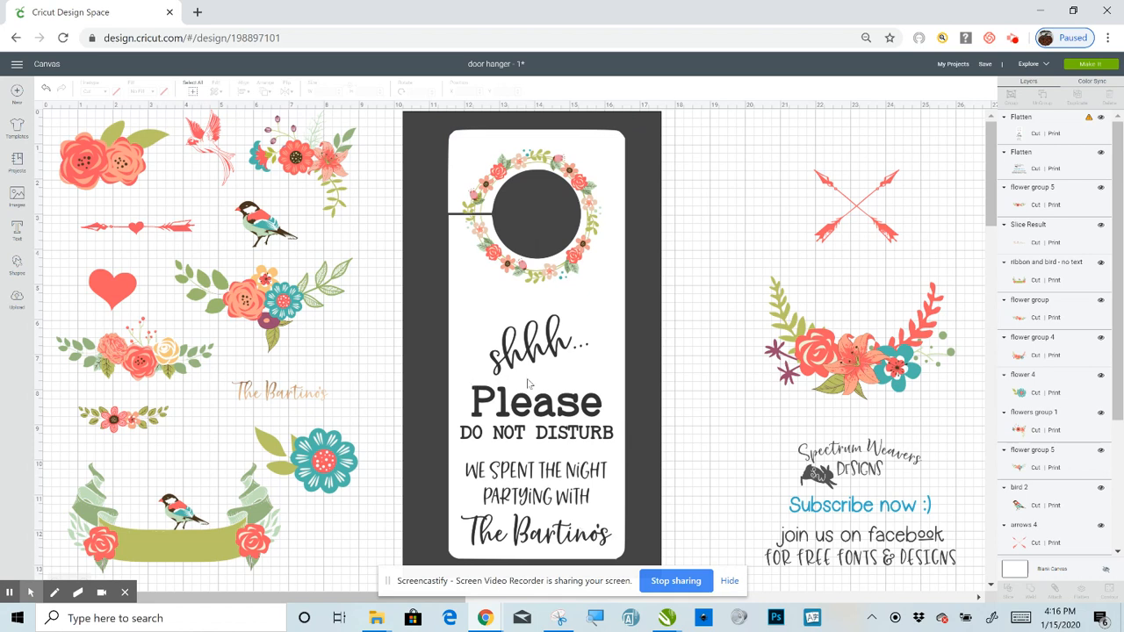
pyautogui.click(520, 353)
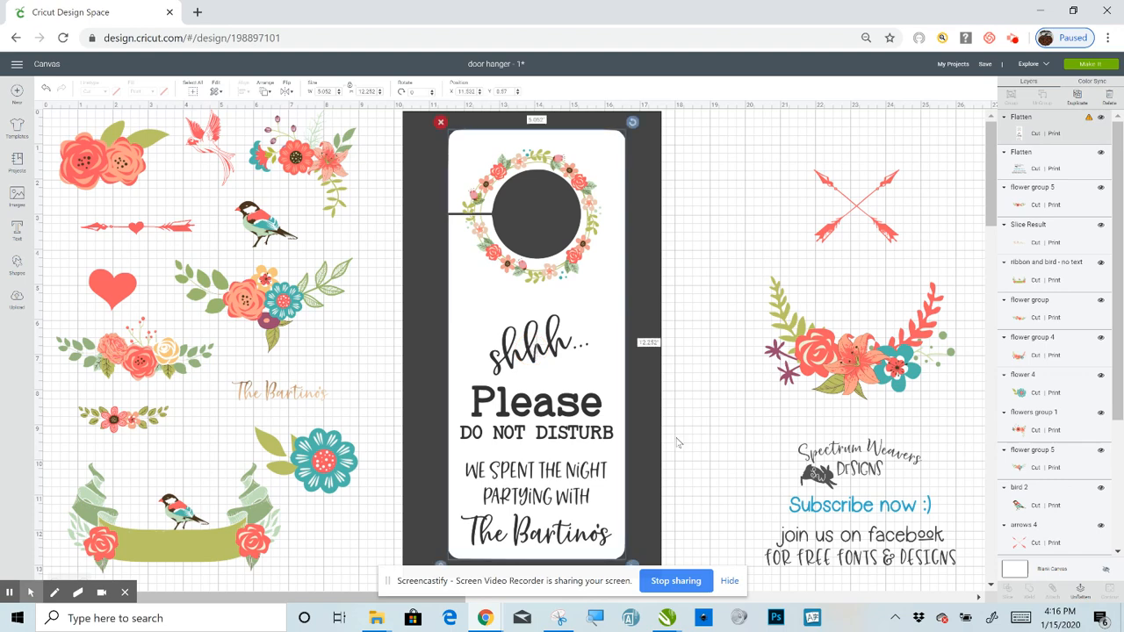
pyautogui.click(1077, 596)
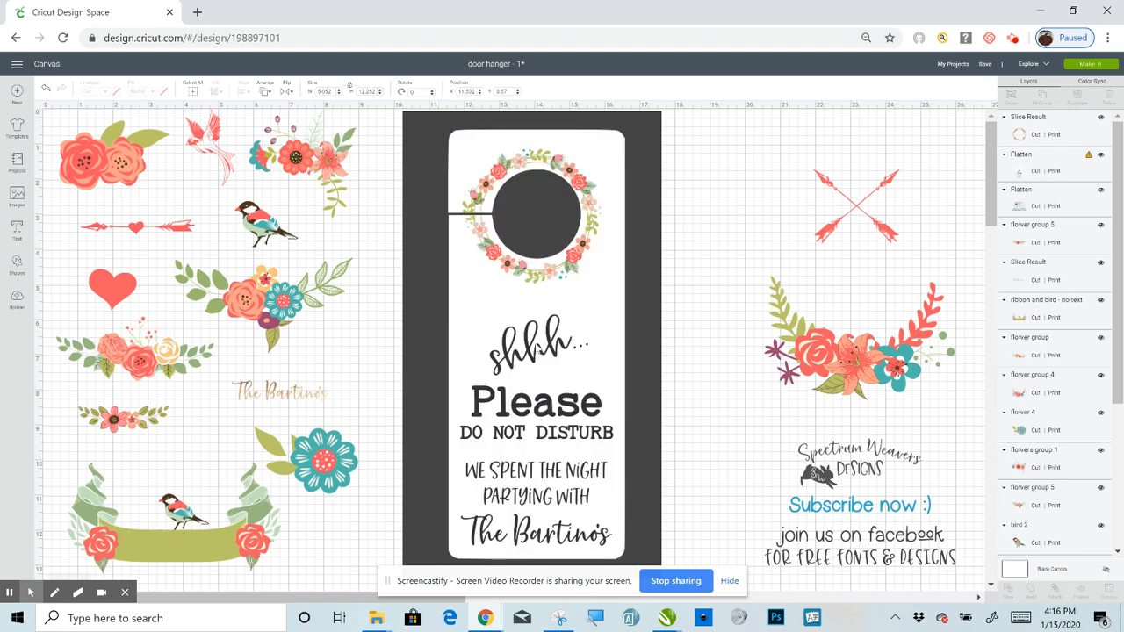
# Step: Unflatten the door hanger to separate its text, and move the hanger shape one layer backward behind the wreath
pyautogui.click(535, 346)
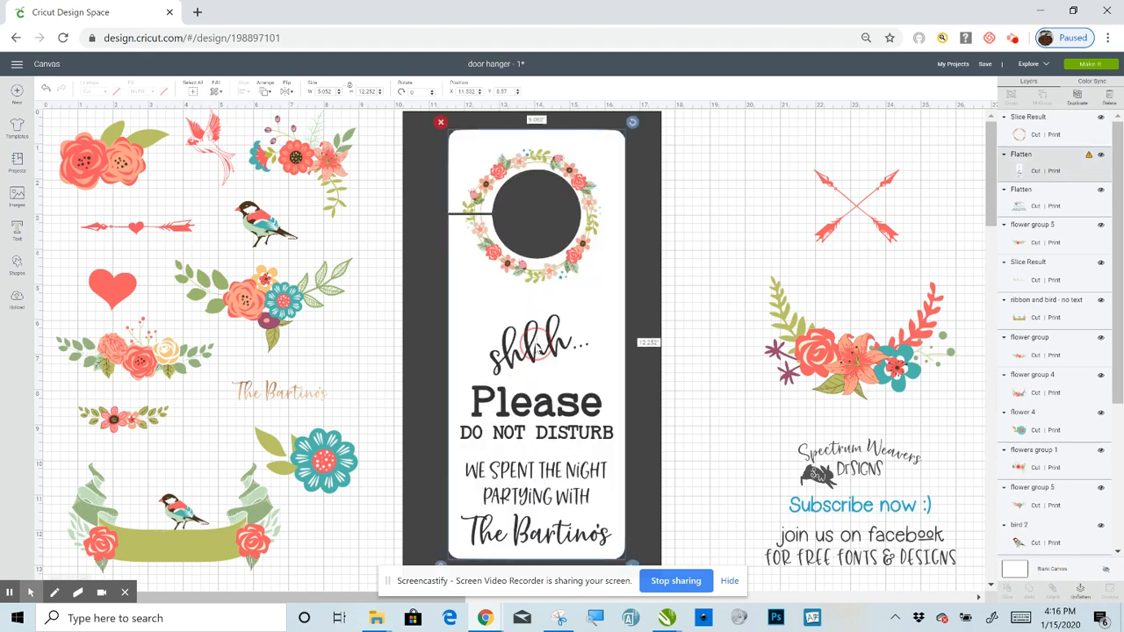
pyautogui.click(1085, 595)
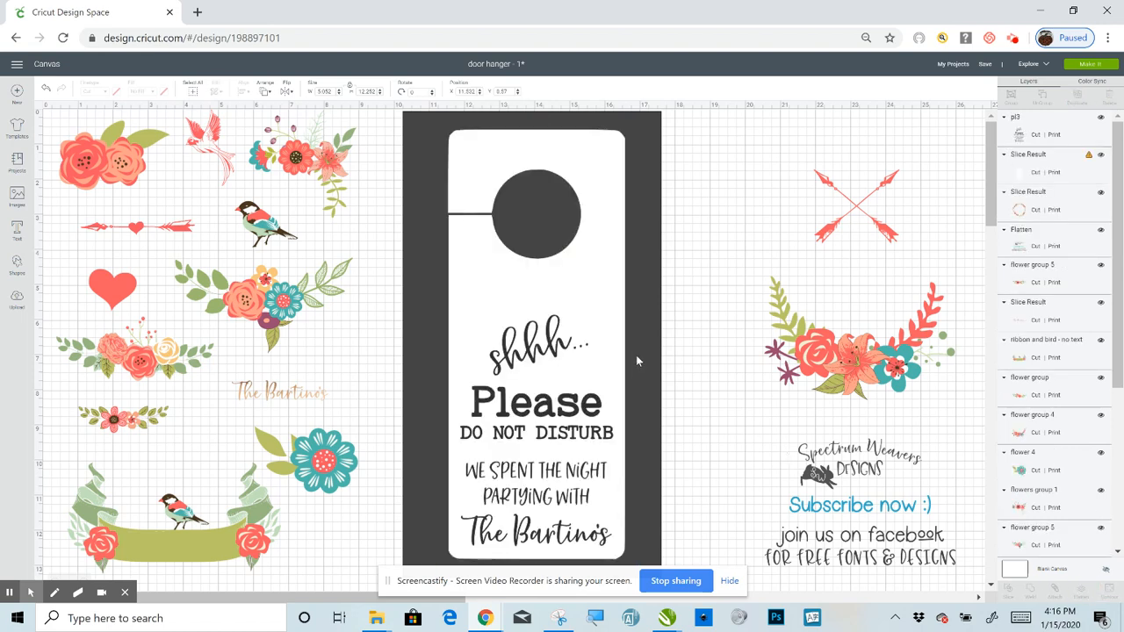
pyautogui.click(605, 226)
pyautogui.rightClick(605, 227)
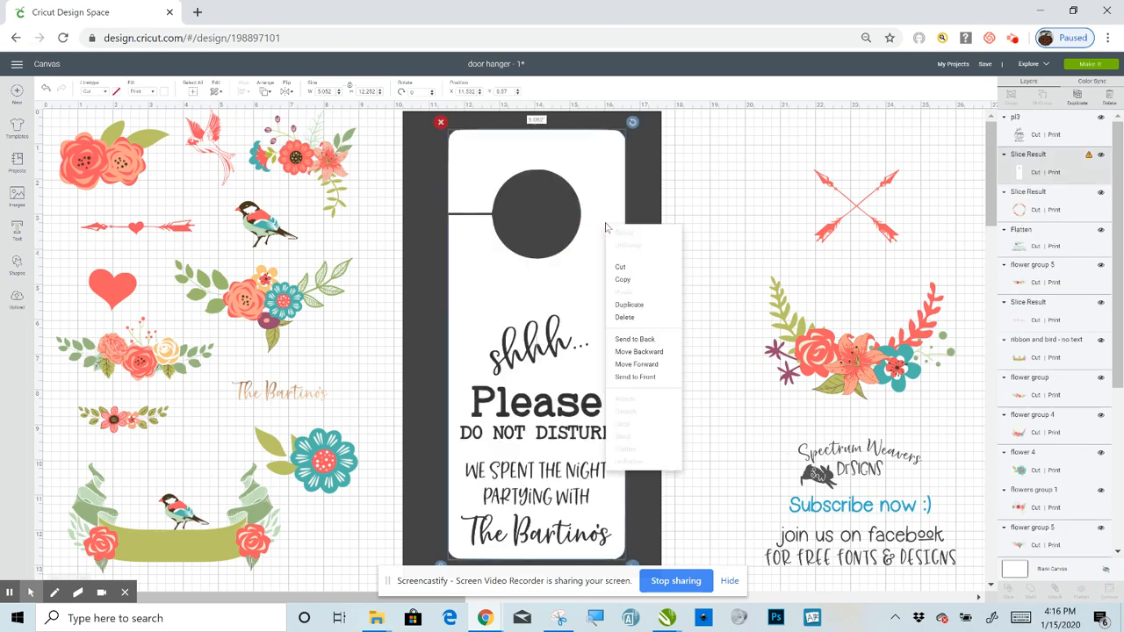
pyautogui.click(648, 365)
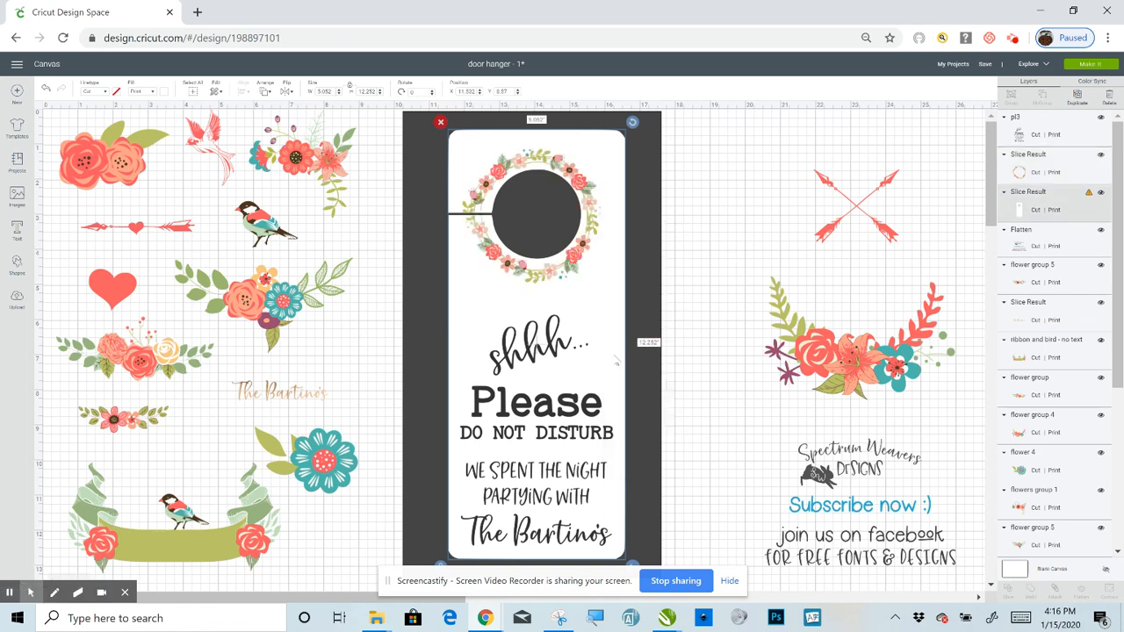
# Step: Move the hanger's text block up toward the wreath, shrink it slightly and recenter it on the hanger
pyautogui.click(753, 267)
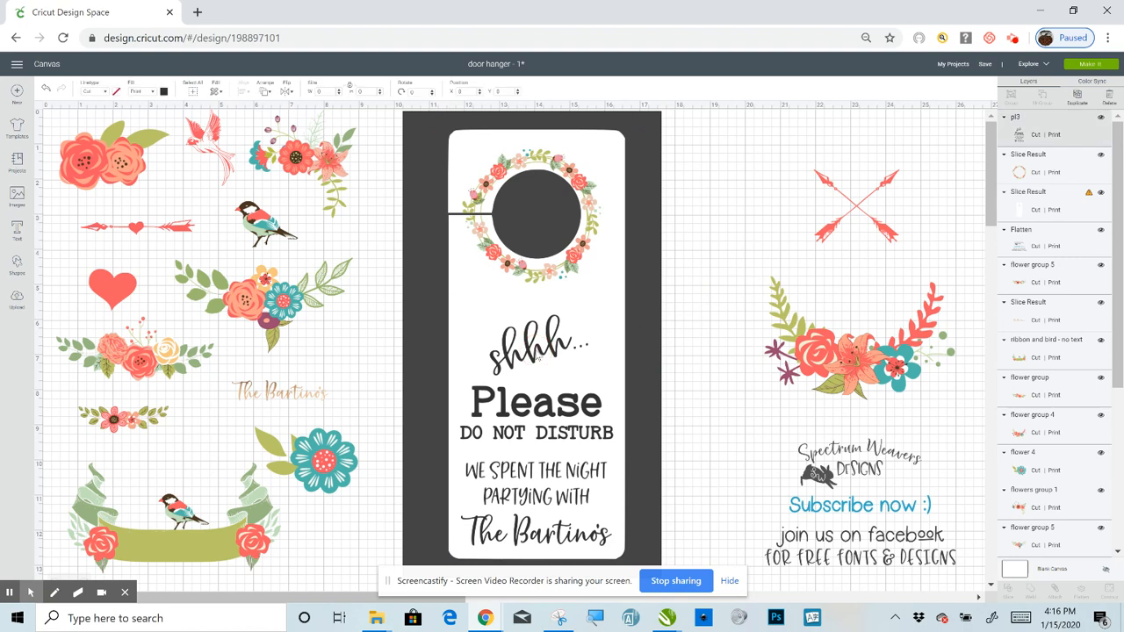
pyautogui.moveTo(537, 358); pyautogui.dragTo(539, 332)
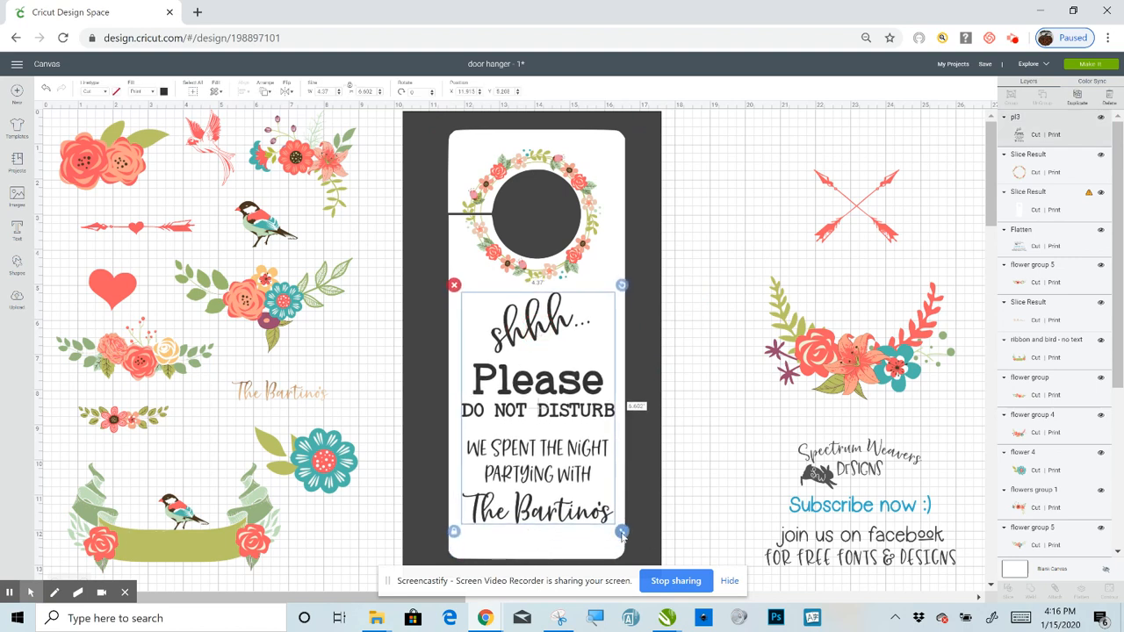
pyautogui.moveTo(622, 533); pyautogui.dragTo(608, 511)
pyautogui.moveTo(563, 400); pyautogui.dragTo(567, 400)
# Step: Bring the ribbon-and-bird banner to the front and shrink it to about 4.94 inches wide
pyautogui.click(169, 547)
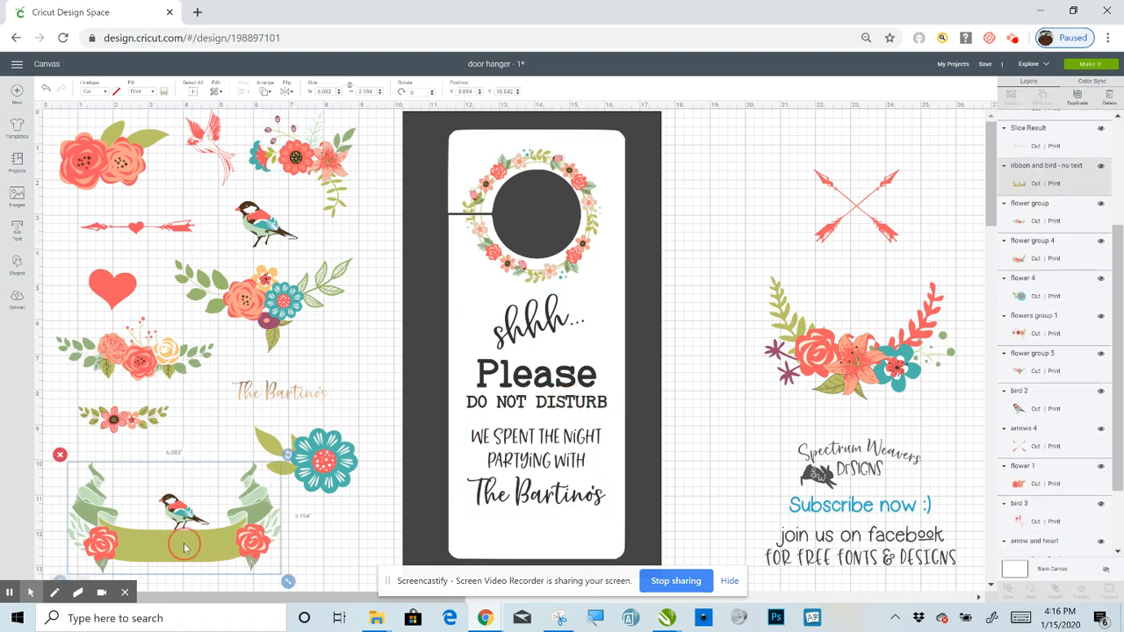
pyautogui.moveTo(184, 548); pyautogui.dragTo(200, 521)
pyautogui.rightClick(200, 522)
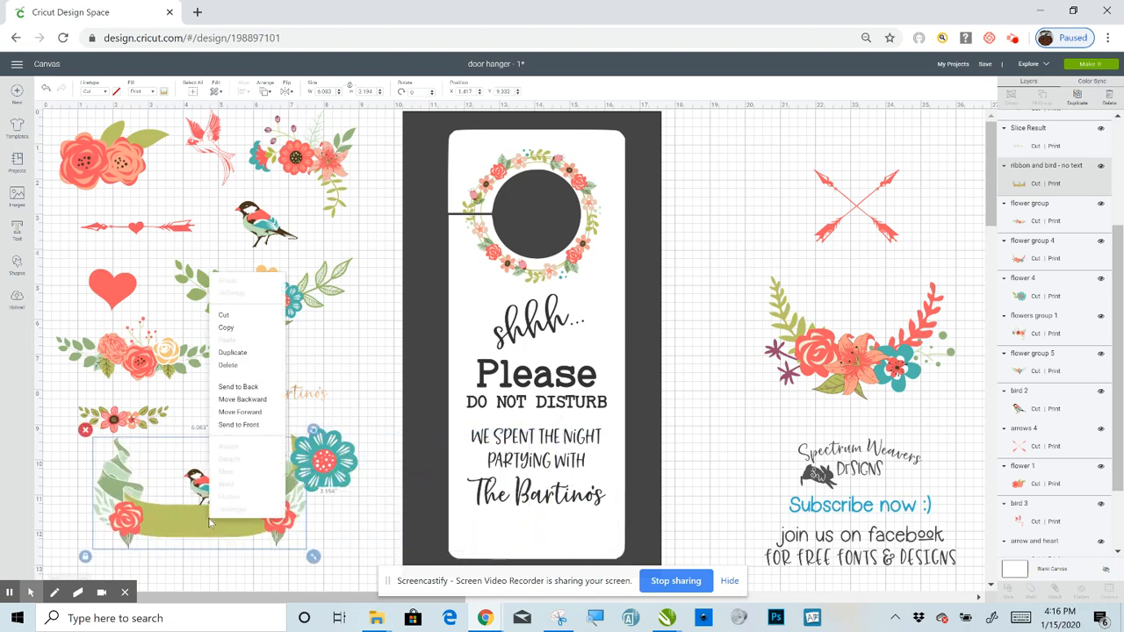
pyautogui.click(256, 425)
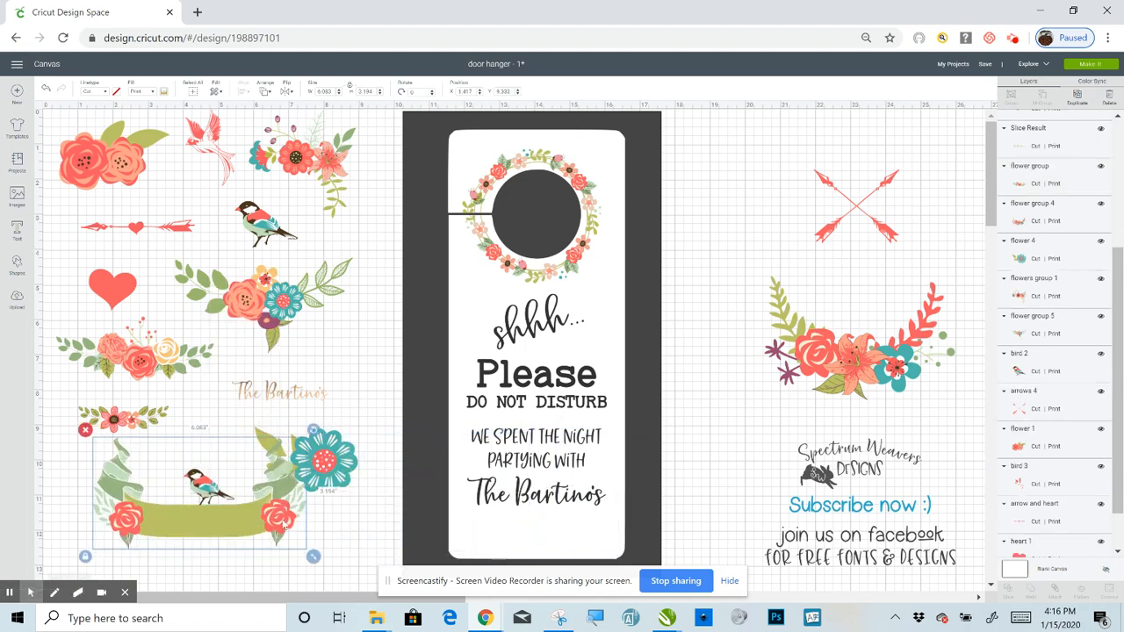
pyautogui.moveTo(314, 556); pyautogui.dragTo(200, 510)
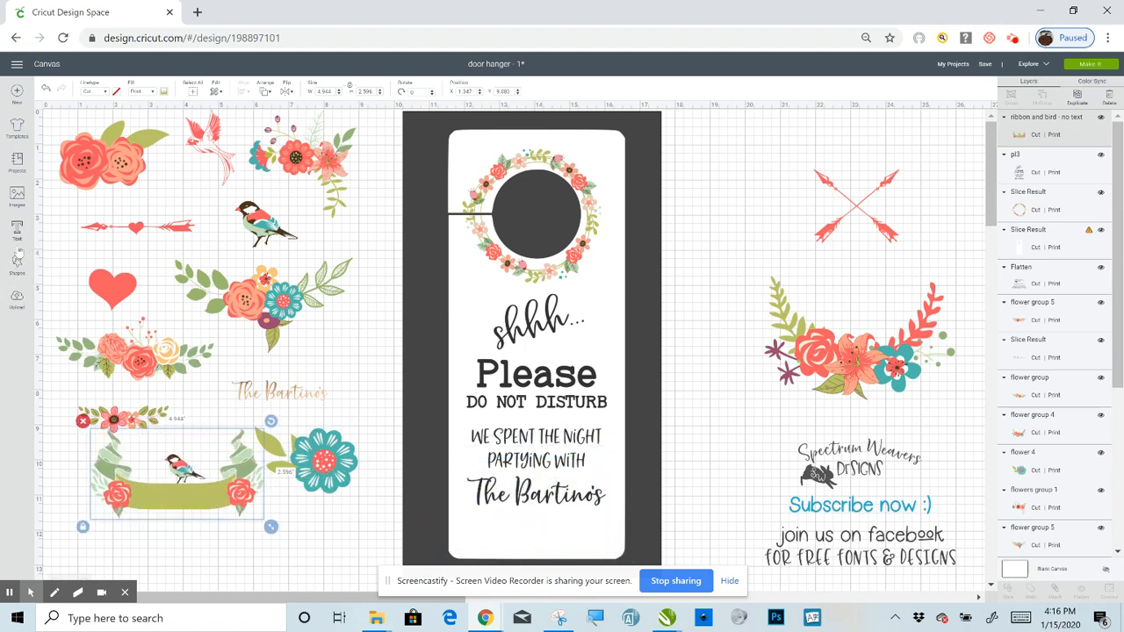
# Step: Add a square shape, unlock its proportions and stretch it to about 5.4 by 2.8 inches over the family name on the hanger
pyautogui.click(18, 263)
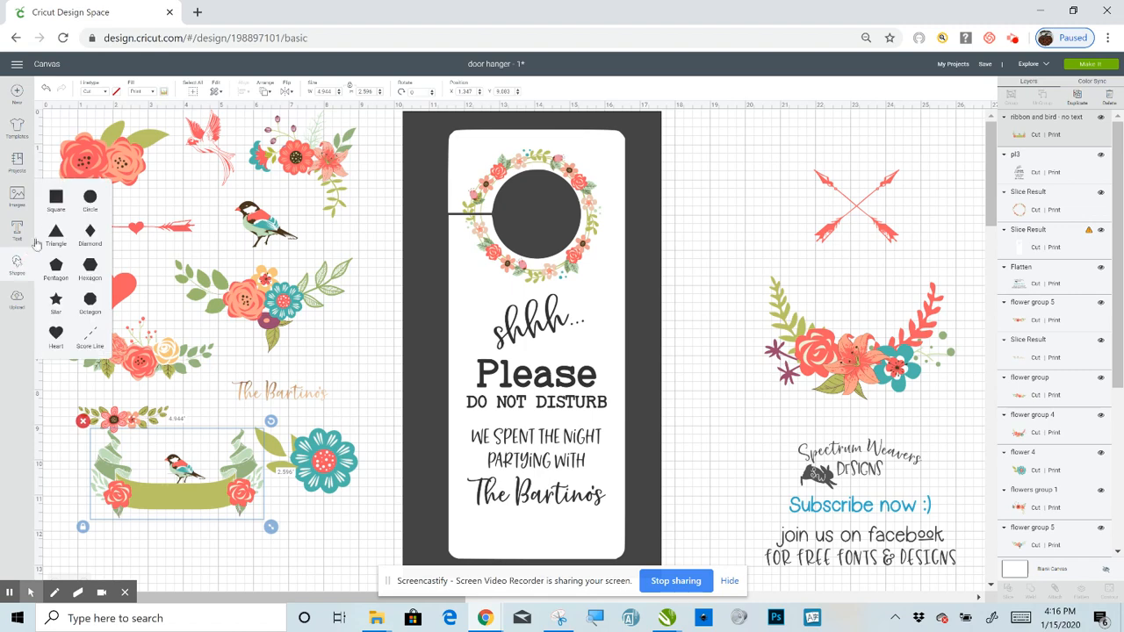
pyautogui.click(57, 195)
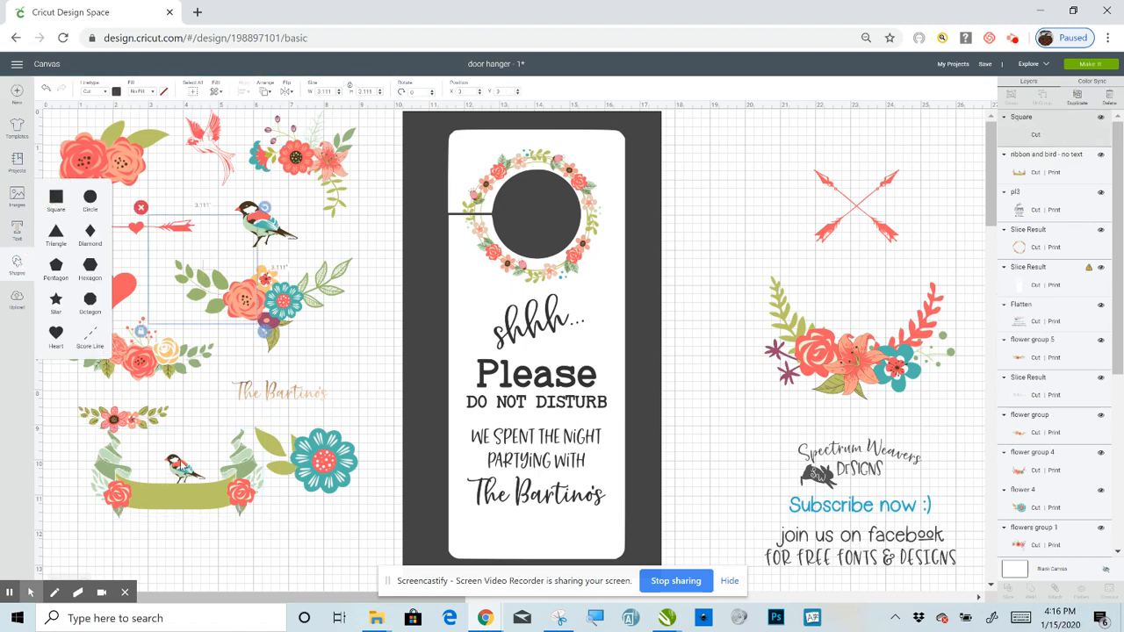
pyautogui.moveTo(208, 278); pyautogui.dragTo(497, 524)
pyautogui.click(998, 167)
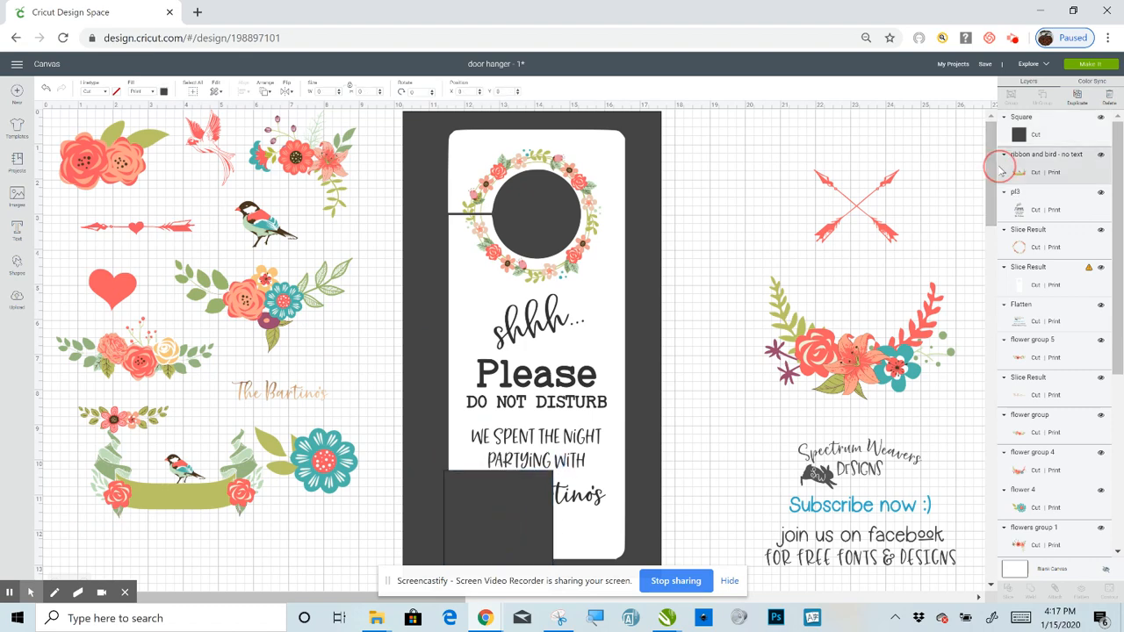
pyautogui.scroll(-1, 998, 202)
pyautogui.scroll(-5, 998, 202)
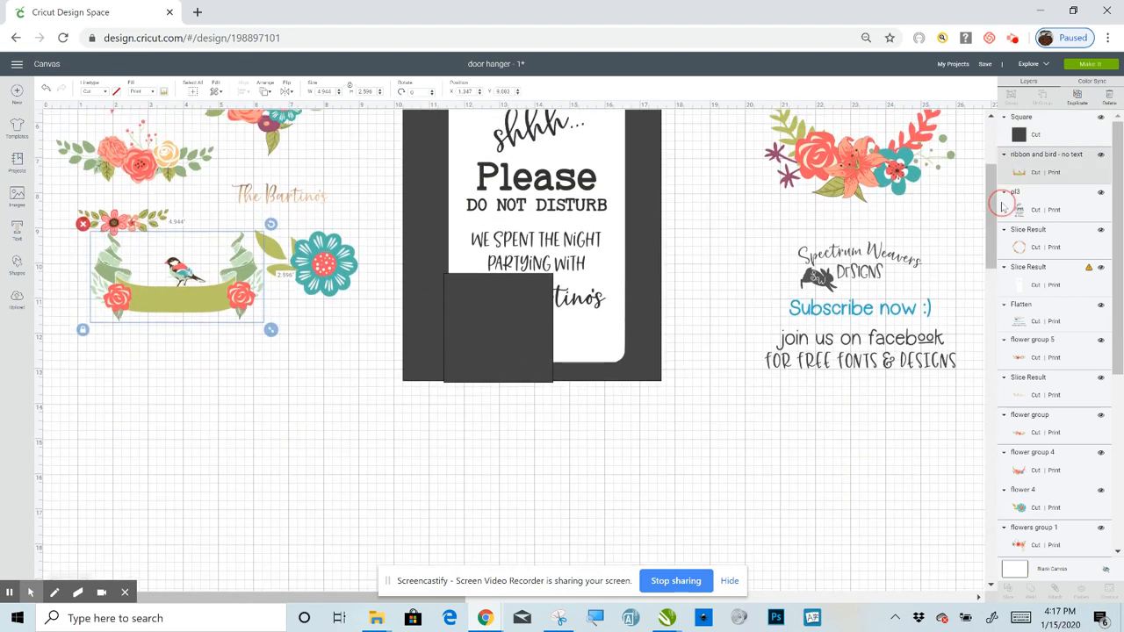
pyautogui.click(493, 358)
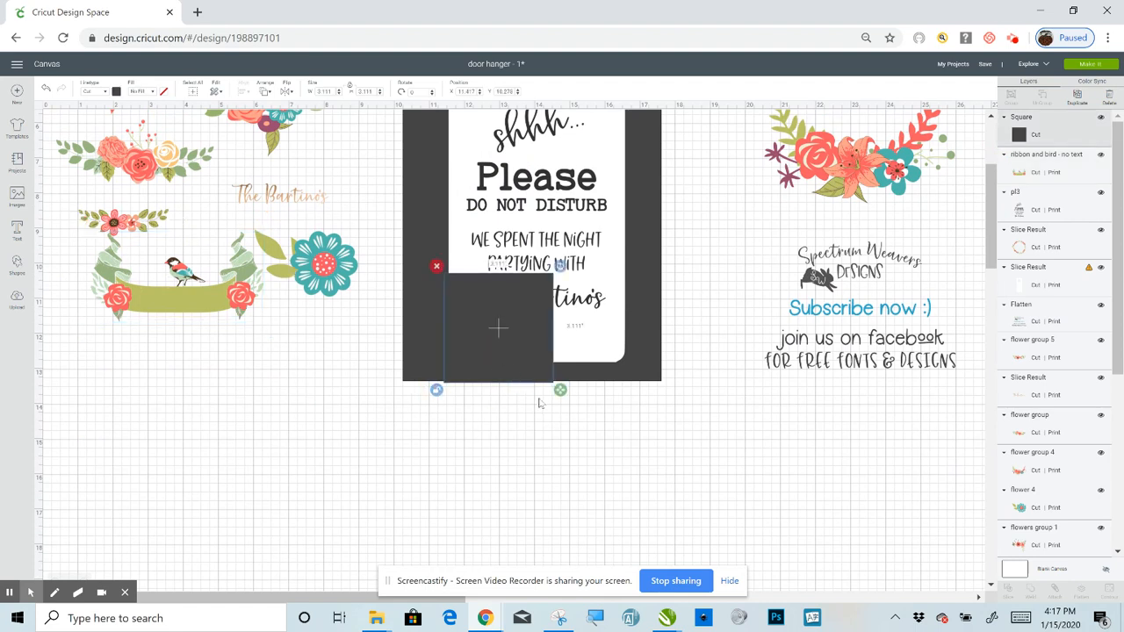
pyautogui.moveTo(560, 390); pyautogui.dragTo(646, 384)
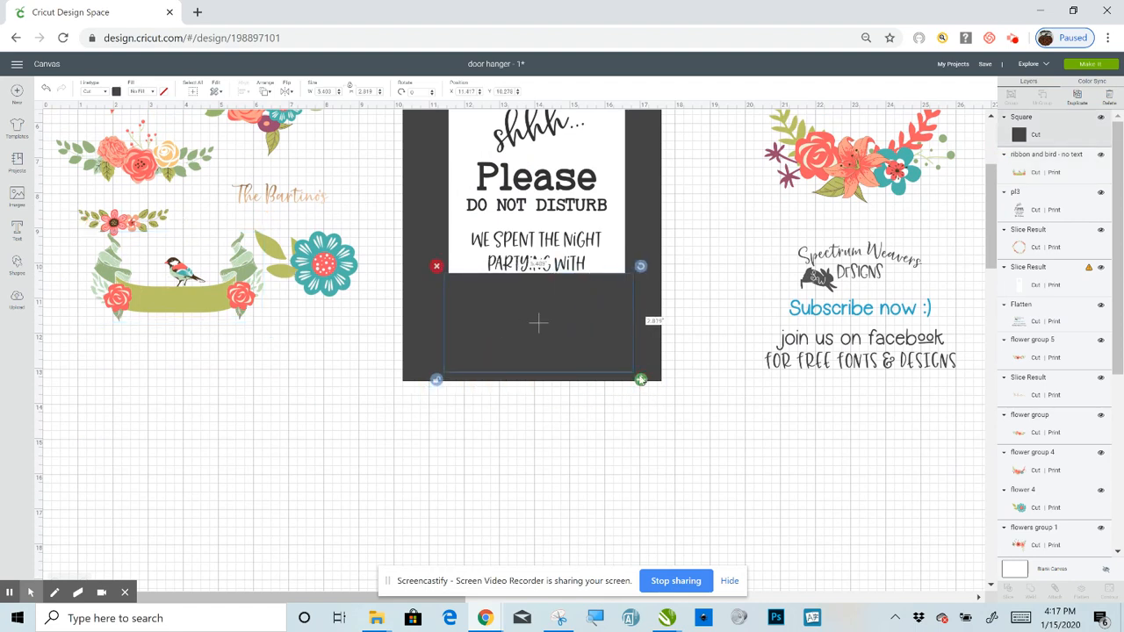
pyautogui.moveTo(566, 307); pyautogui.dragTo(566, 306)
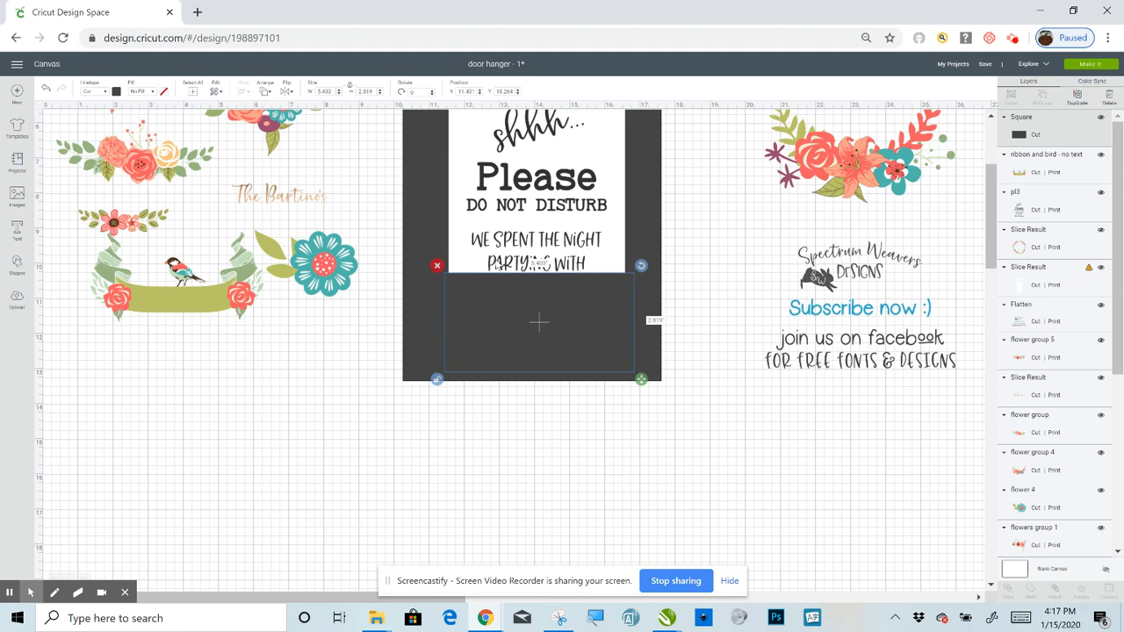
# Step: Slice the family name out of the hanger's text block with the rectangle, and delete the leftover rectangle and duplicate name pieces
pyautogui.click(498, 266)
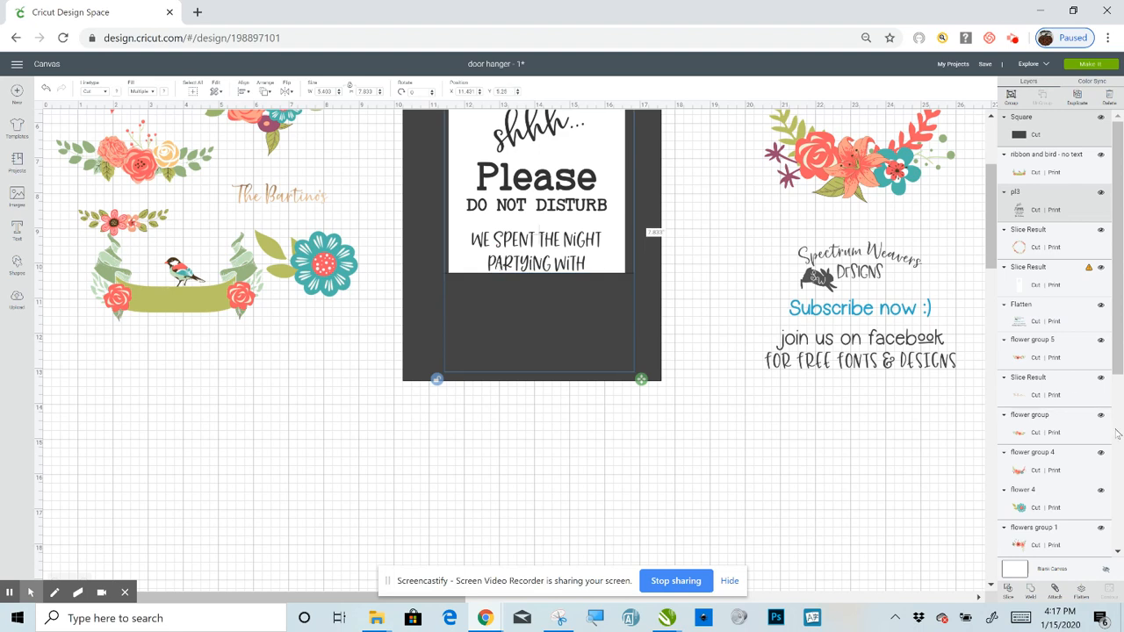
pyautogui.click(1007, 591)
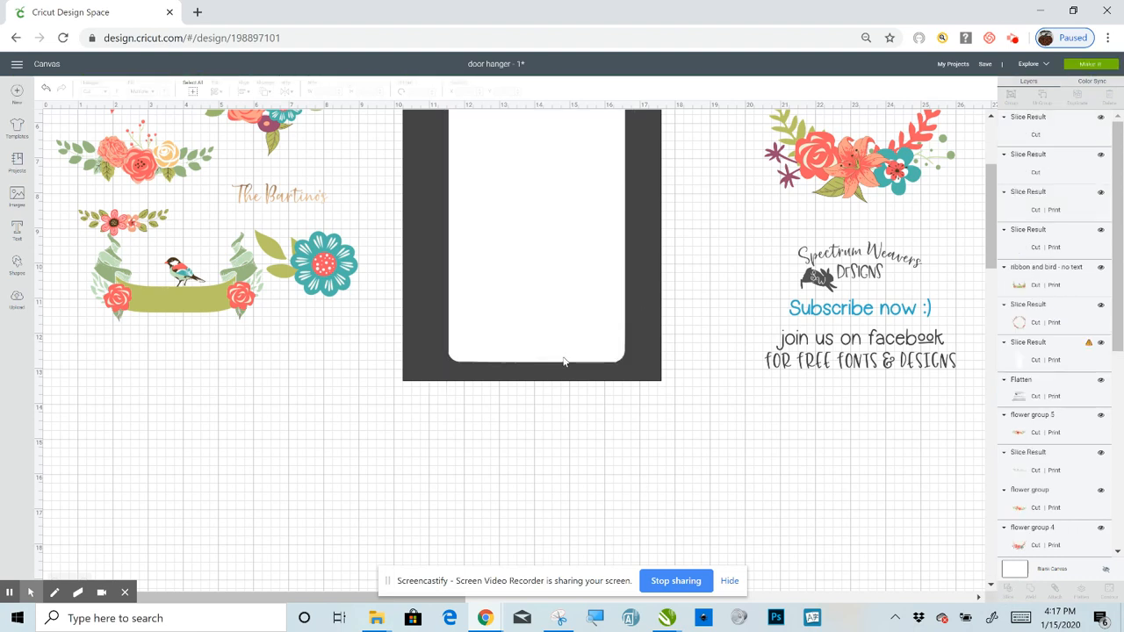
pyautogui.click(579, 342)
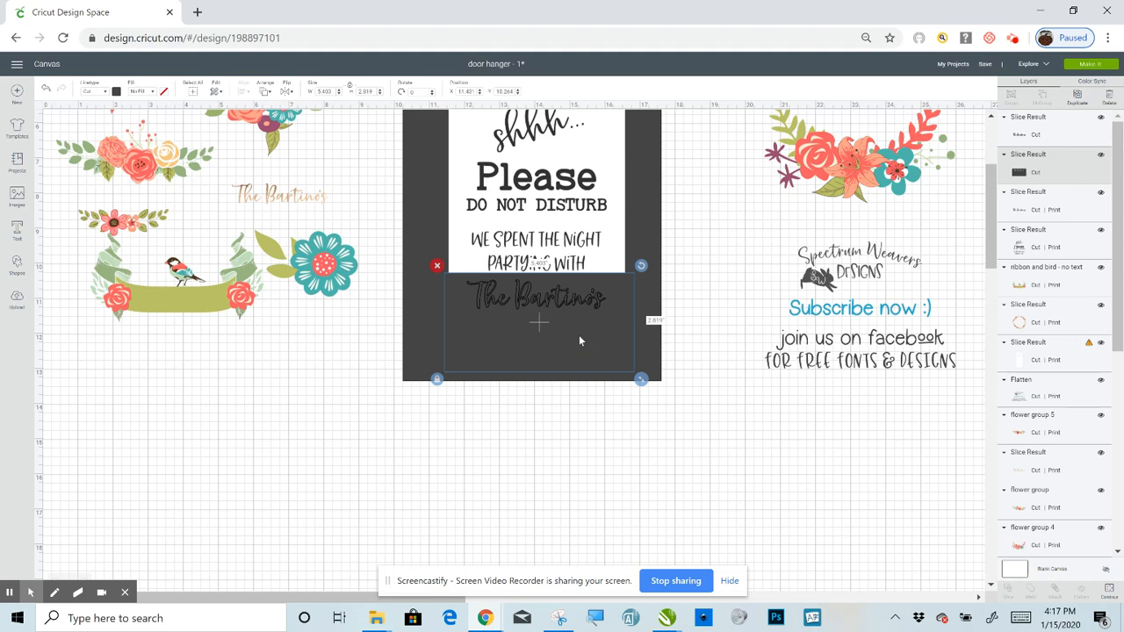
pyautogui.press('Delete')
pyautogui.click(544, 307)
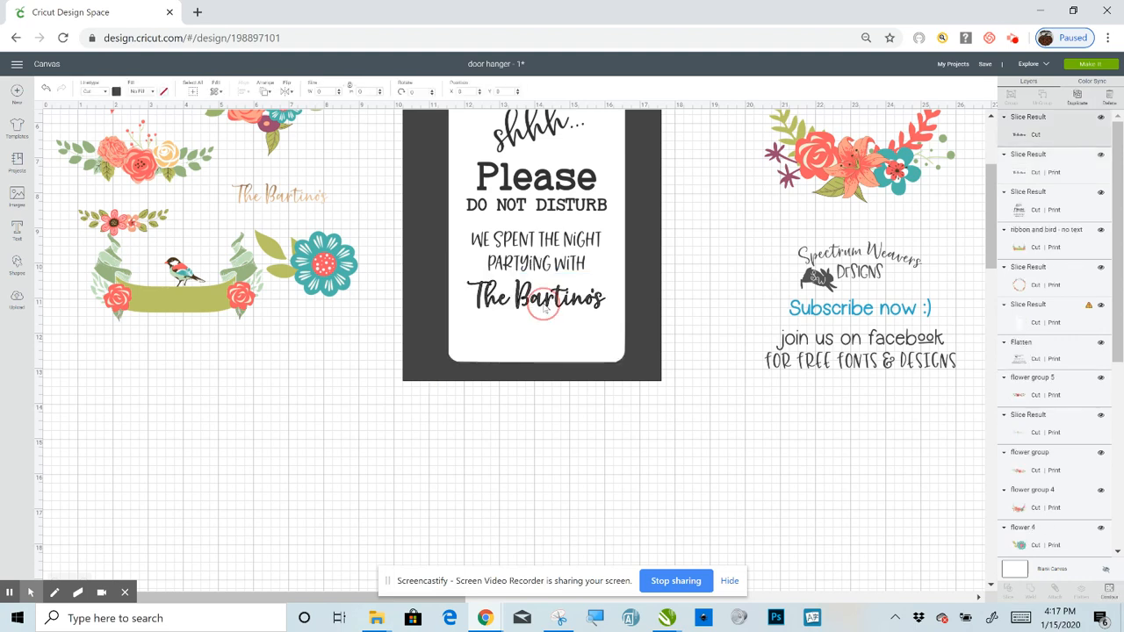
pyautogui.press('Delete')
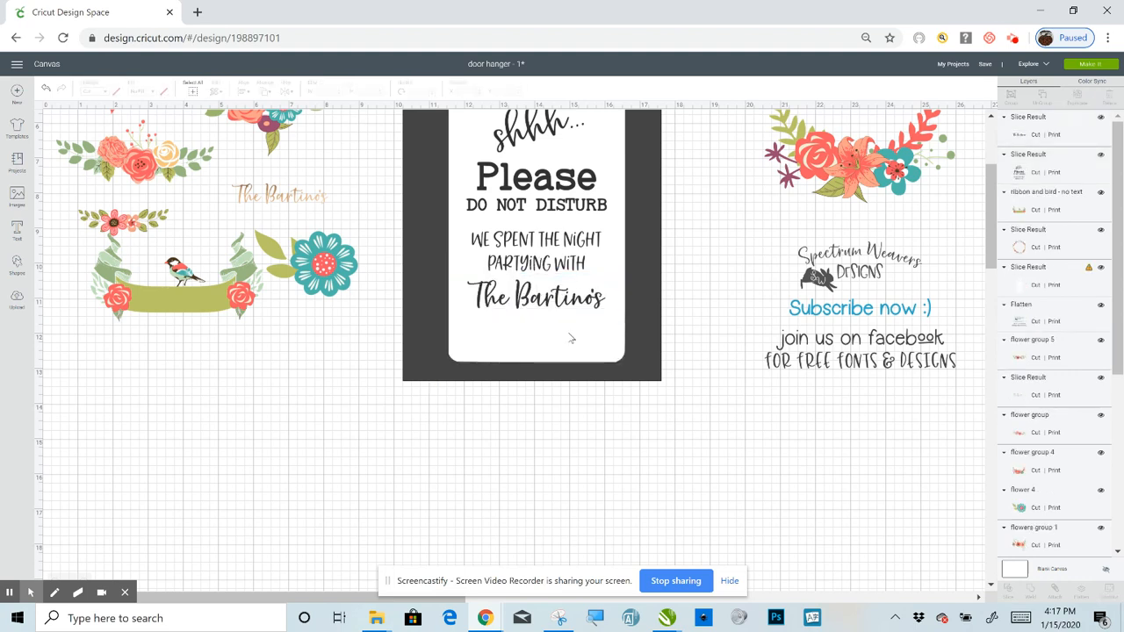
# Step: Move the sliced name below the hanger, and place the ribbon-and-bird banner at the hanger's bottom, shrunk to about 4.82 inches wide
pyautogui.moveTo(549, 298); pyautogui.dragTo(522, 468)
pyautogui.click(155, 300)
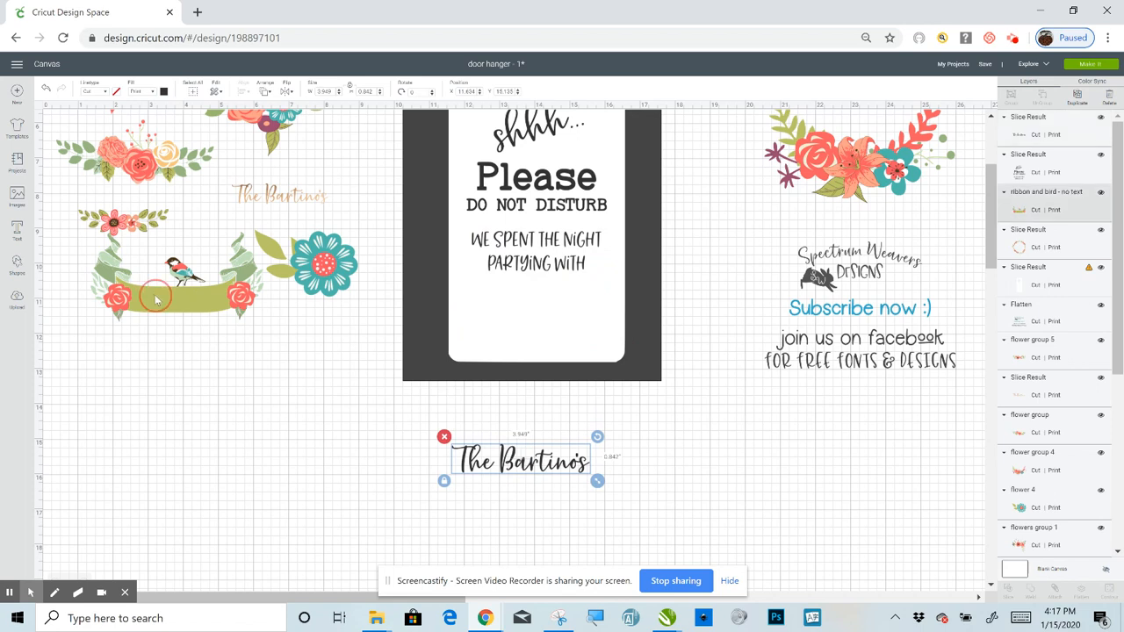
pyautogui.moveTo(155, 300); pyautogui.dragTo(521, 328)
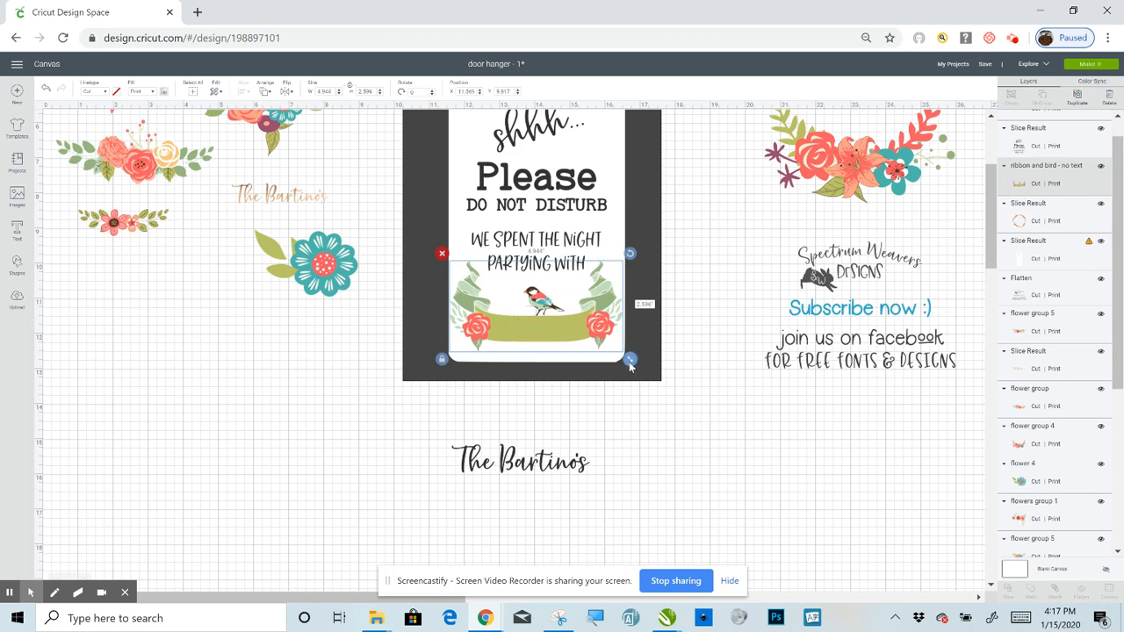
pyautogui.moveTo(630, 361); pyautogui.dragTo(624, 357)
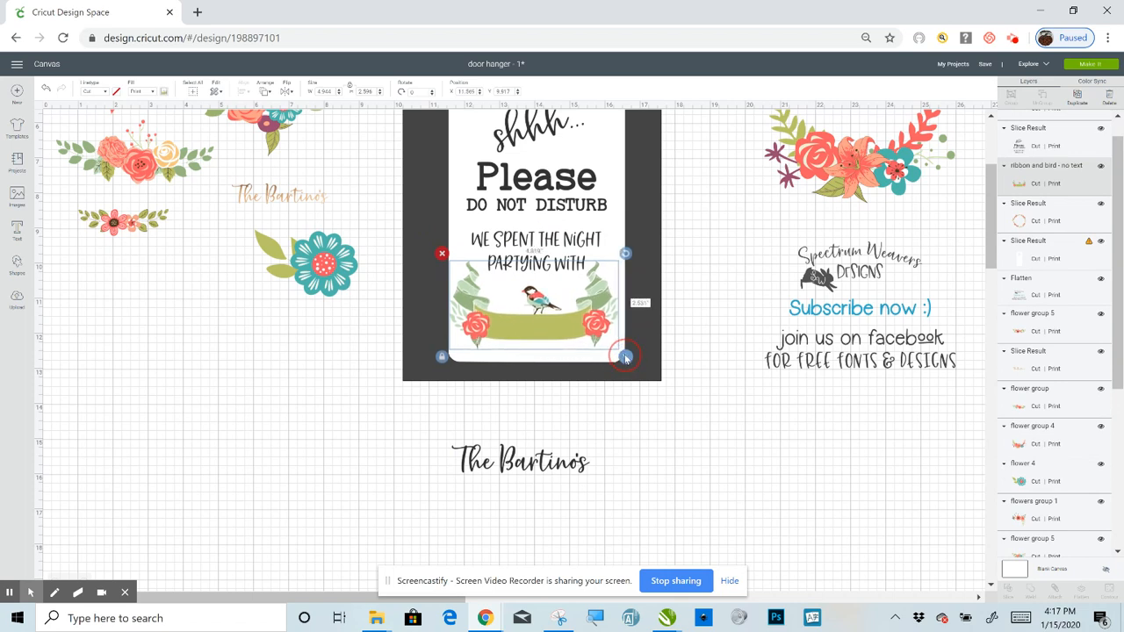
pyautogui.moveTo(566, 329); pyautogui.dragTo(570, 330)
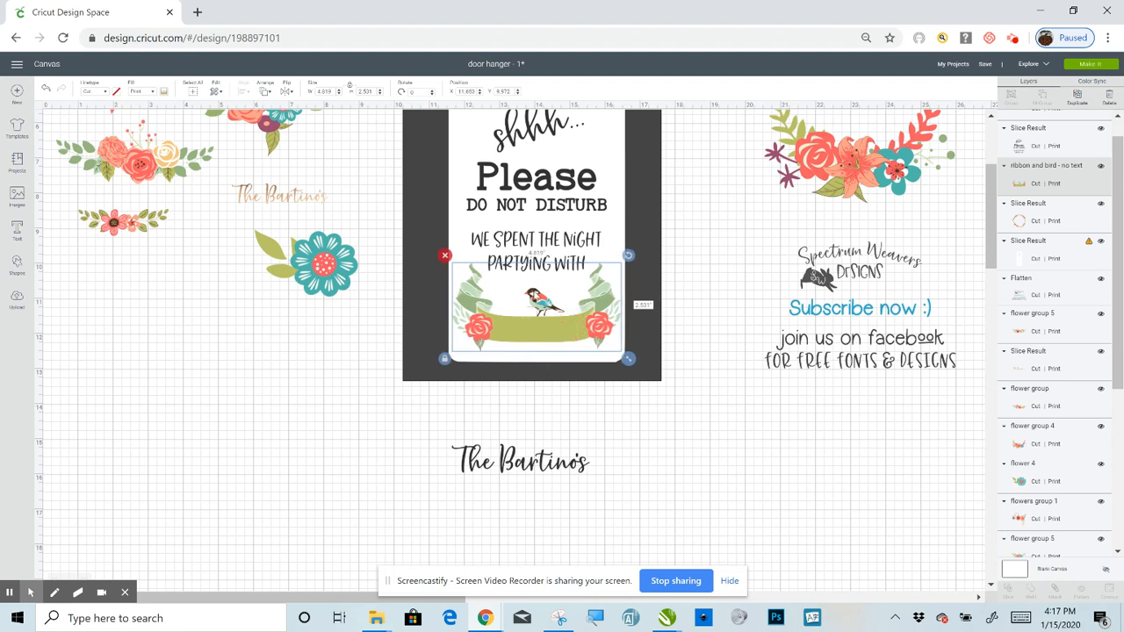
# Step: Center the banner horizontally on the hanger, flatten the two together, and move the result two layers backward behind the text
pyautogui.click(459, 226)
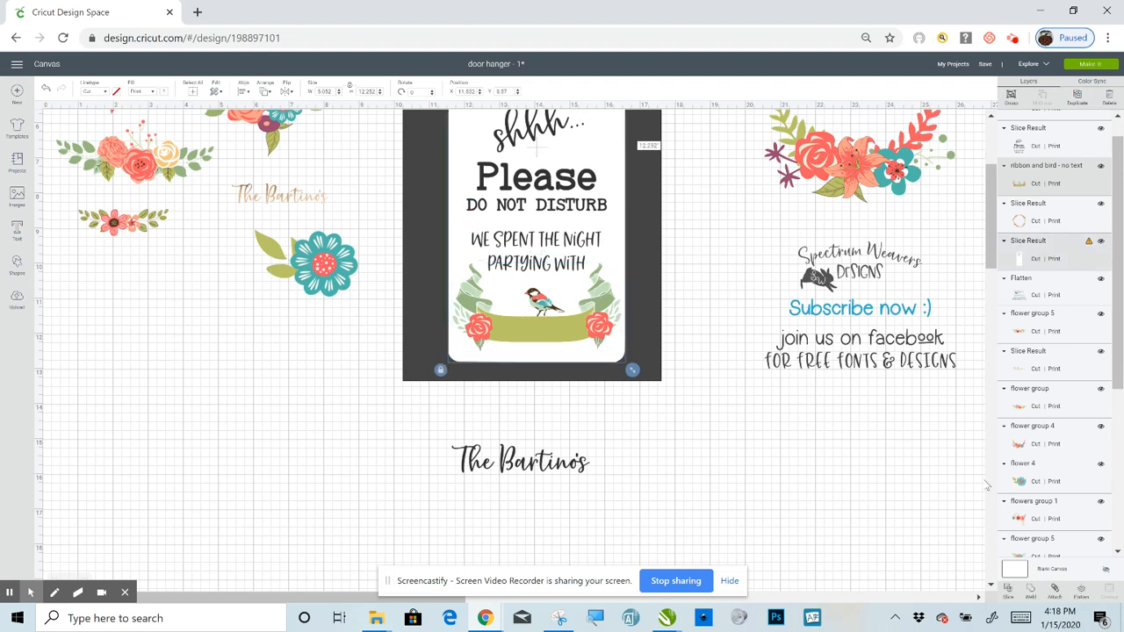
pyautogui.click(244, 92)
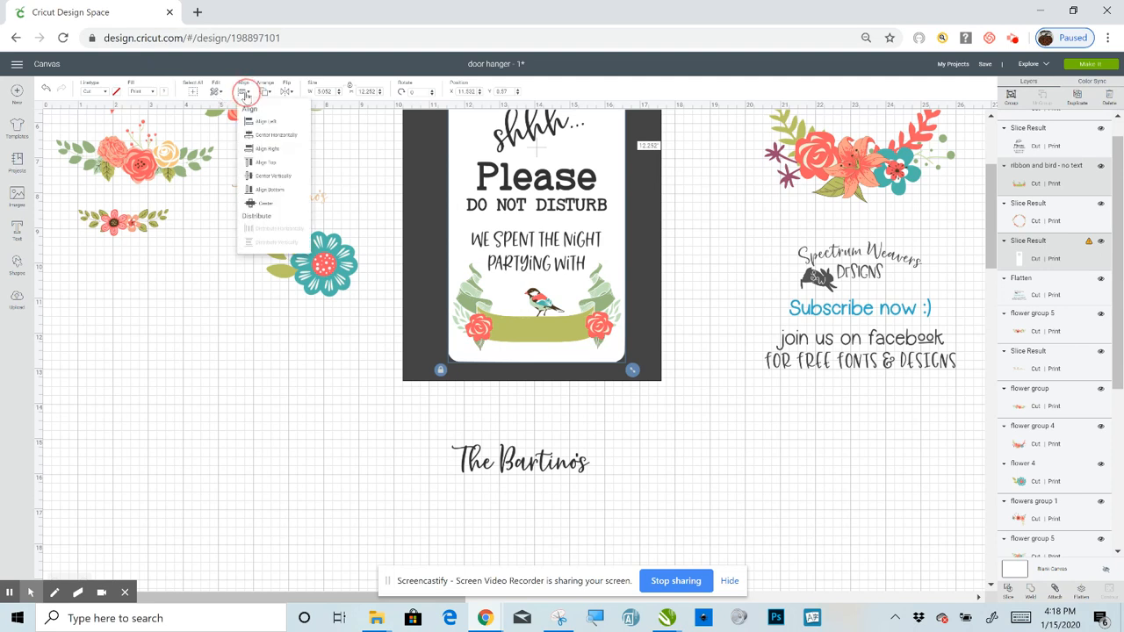
pyautogui.click(274, 137)
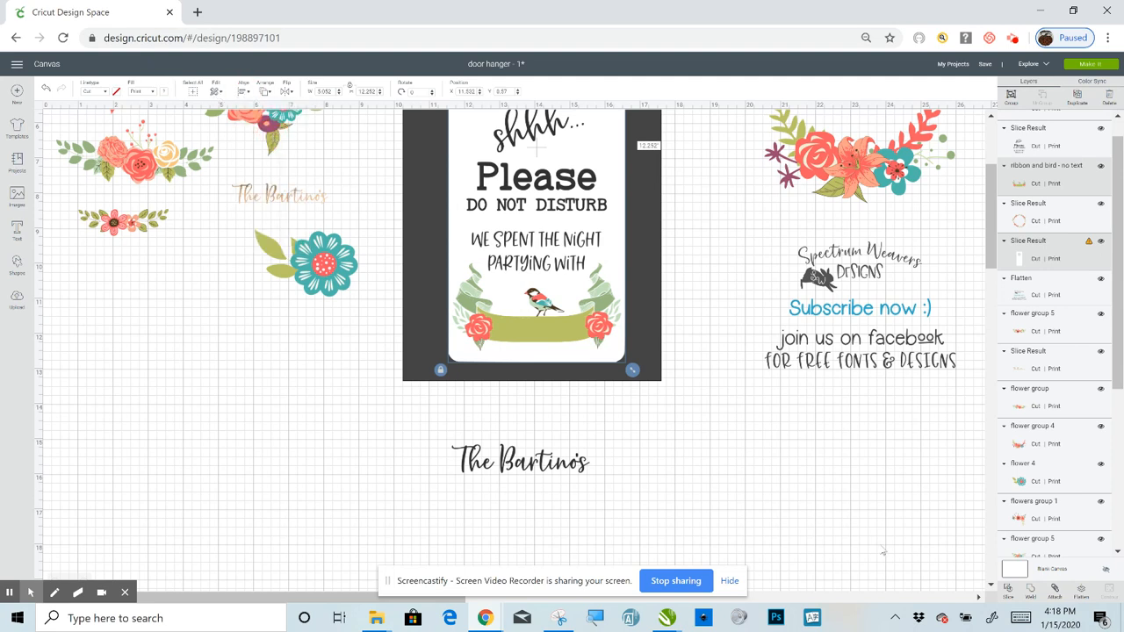
pyautogui.click(1080, 595)
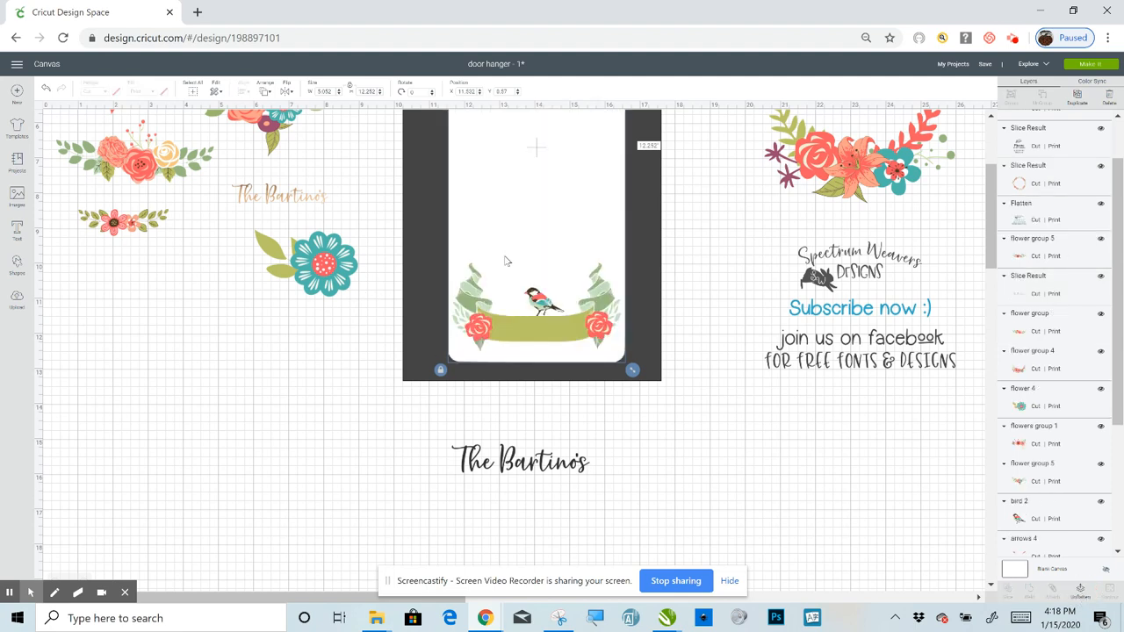
pyautogui.rightClick(506, 259)
pyautogui.click(549, 384)
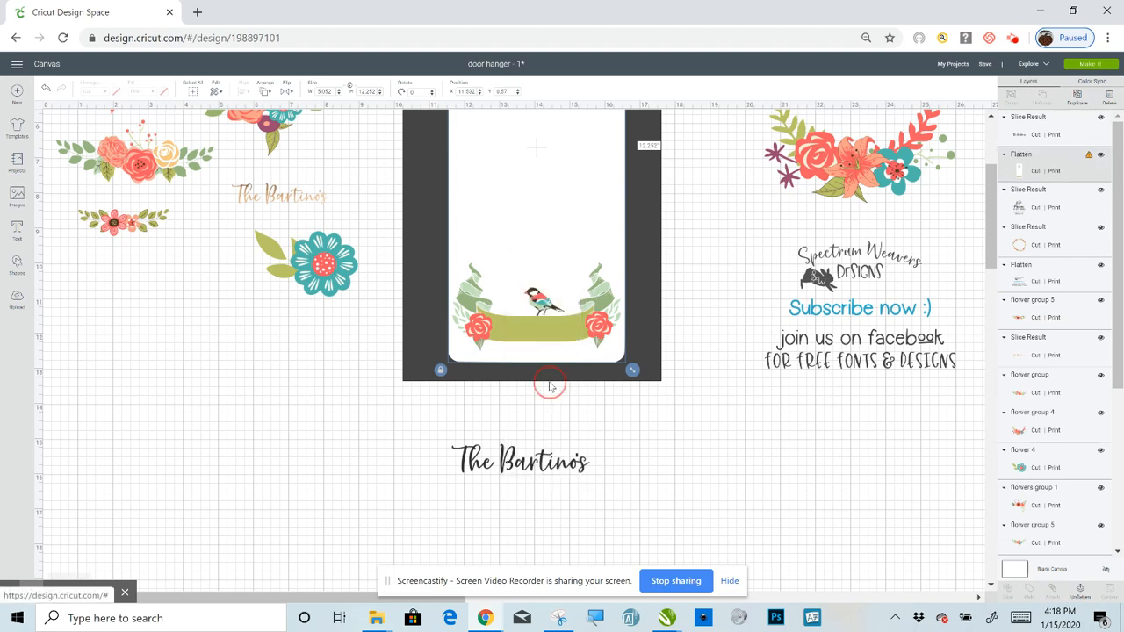
pyautogui.rightClick(565, 255)
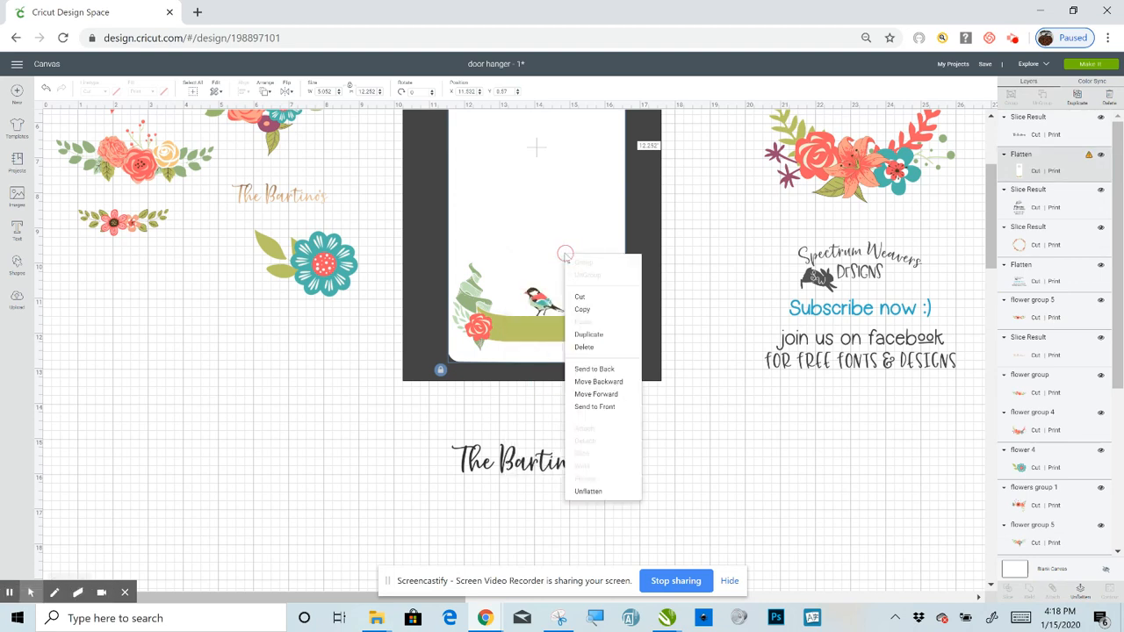
pyautogui.click(596, 383)
# Step: Shrink the family name to about 2.4 inches wide, center it on the green ribbon, and flatten it with the hanger
pyautogui.moveTo(551, 469); pyautogui.dragTo(550, 338)
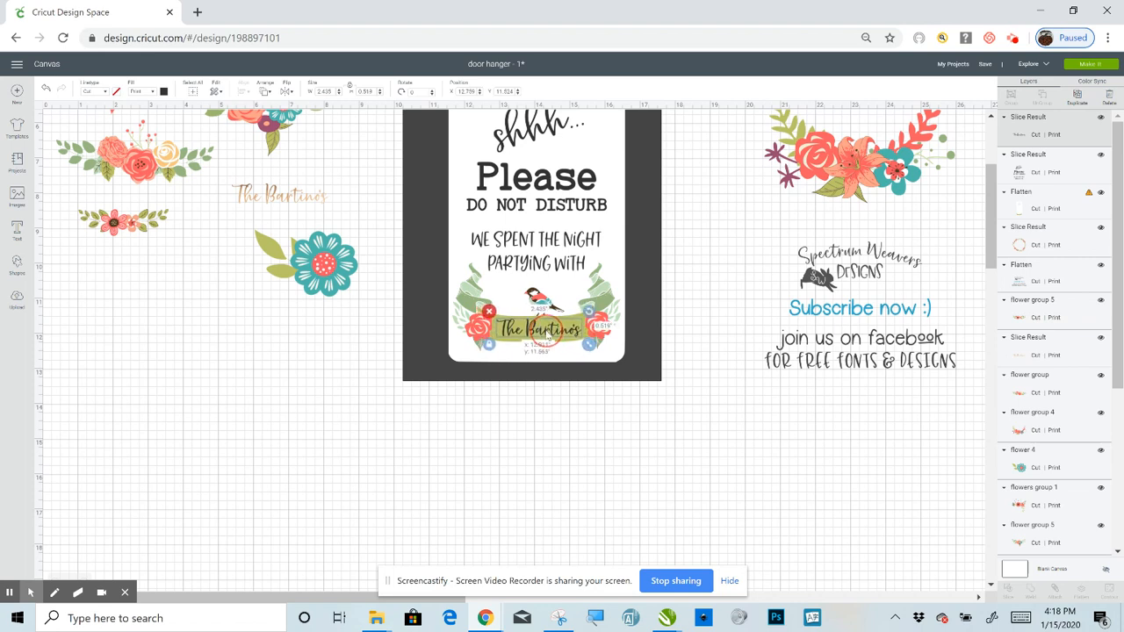
pyautogui.moveTo(547, 336); pyautogui.dragTo(553, 342)
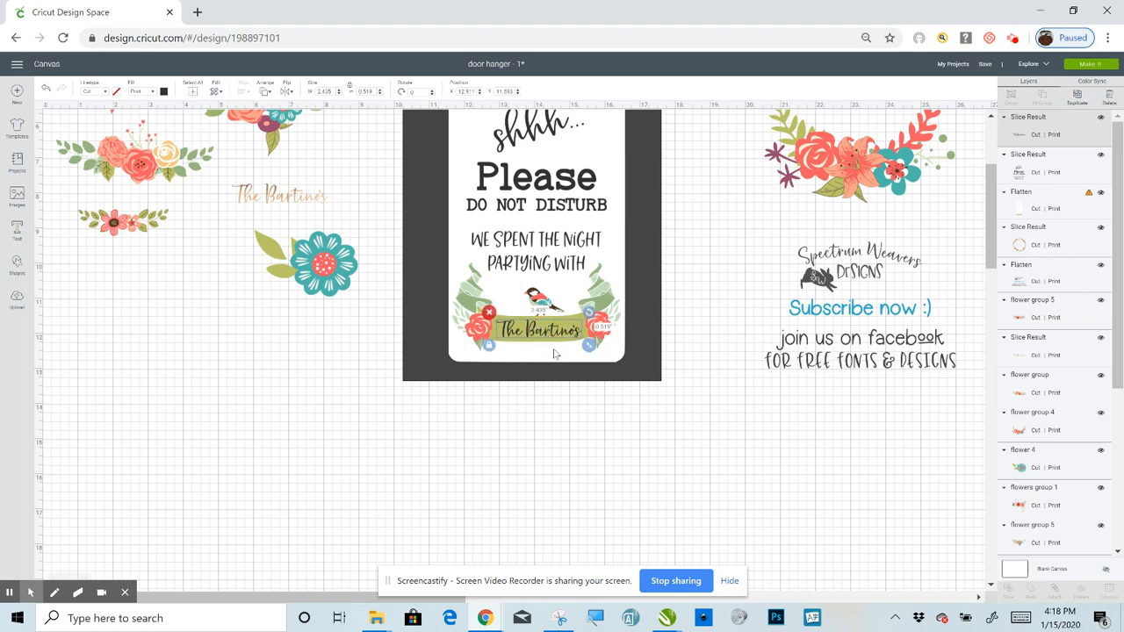
pyautogui.click(559, 354)
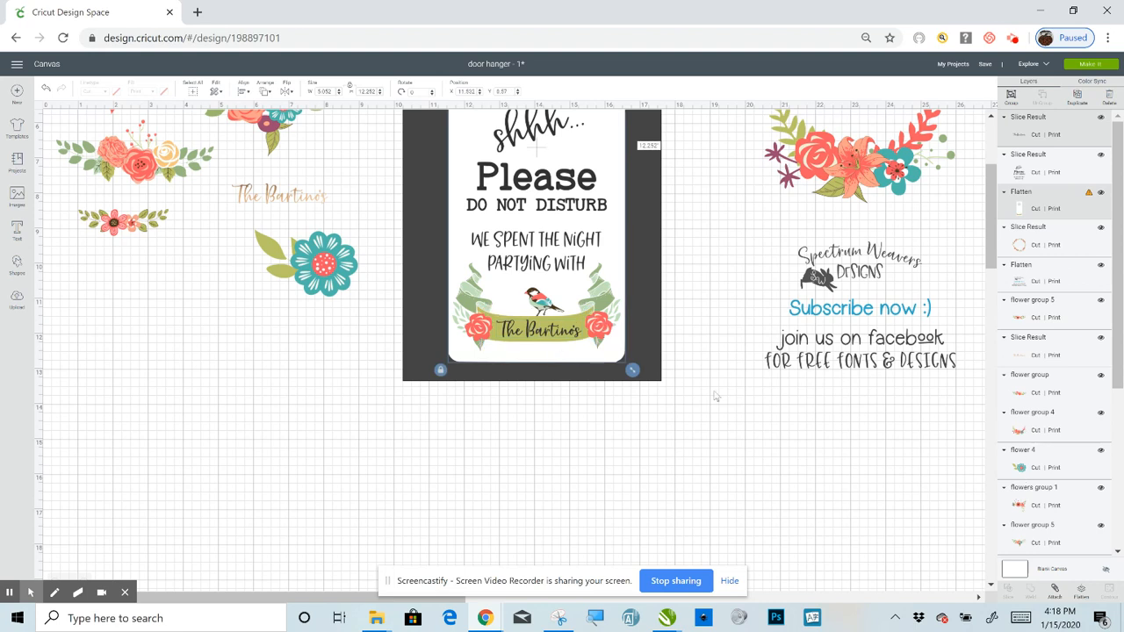
pyautogui.click(1081, 596)
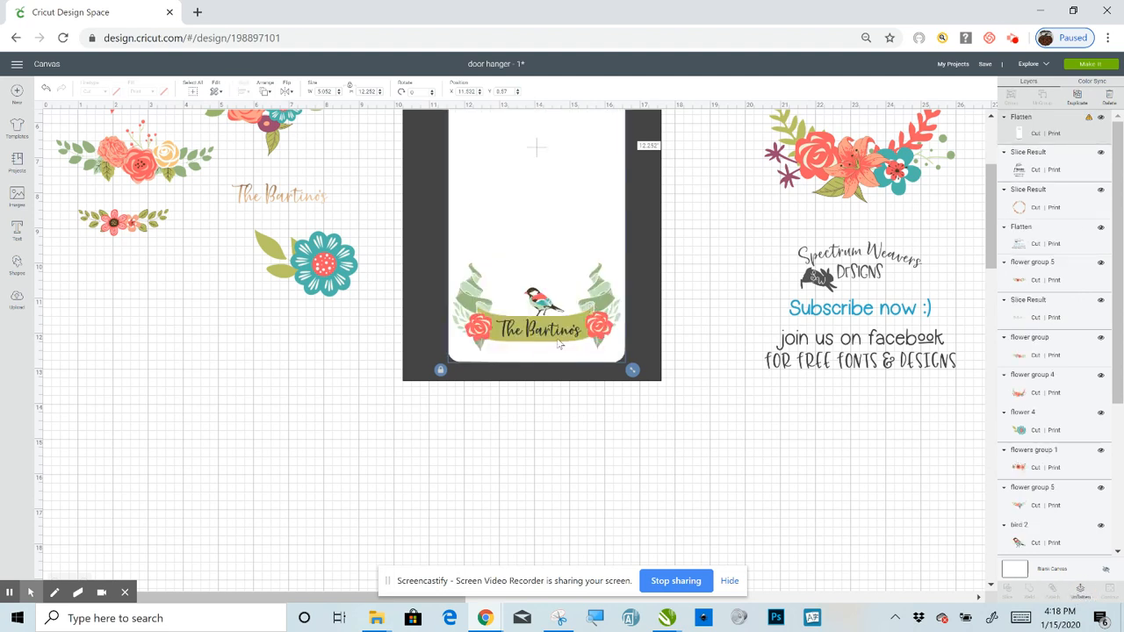
# Step: Send the flattened hanger to the back, and send the dark background rectangle to the back behind it
pyautogui.rightClick(559, 345)
pyautogui.click(600, 449)
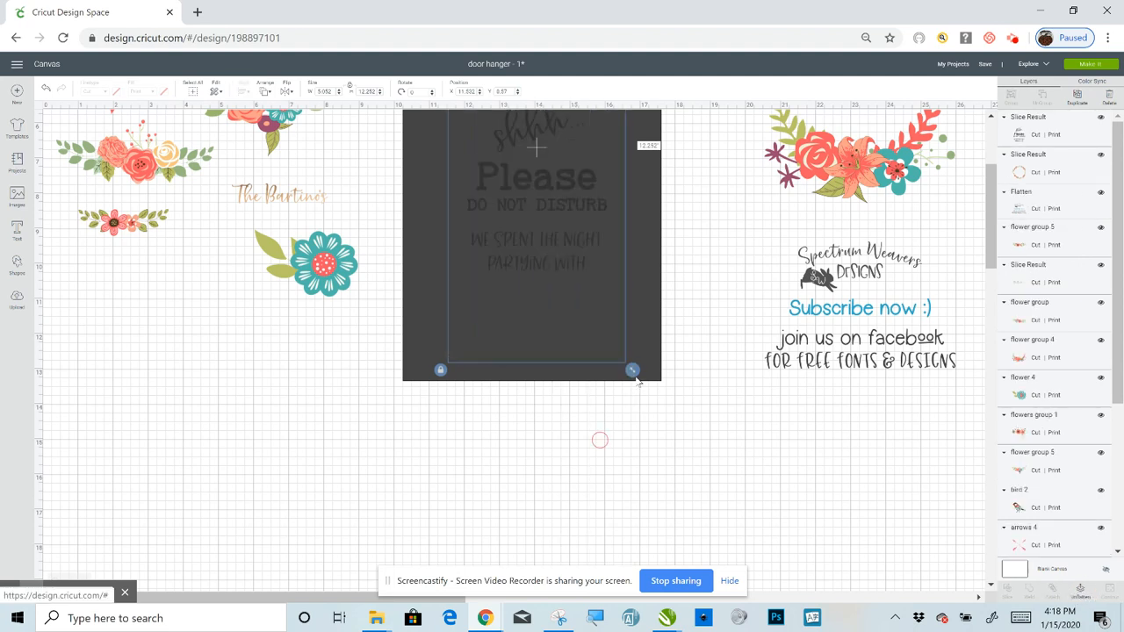
pyautogui.click(650, 283)
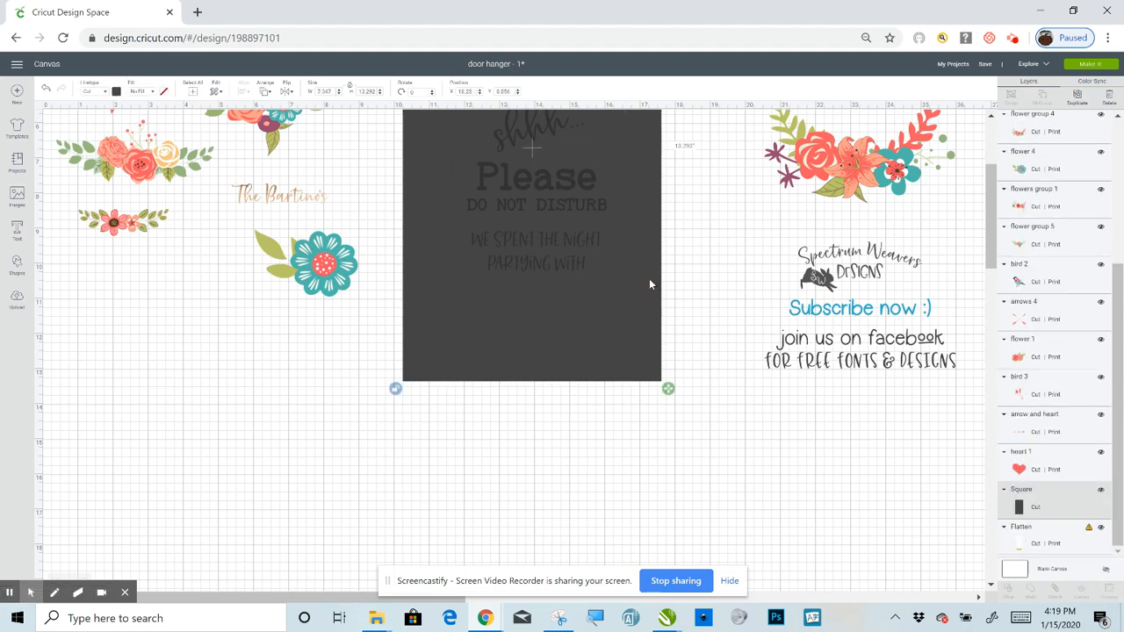
pyautogui.rightClick(649, 284)
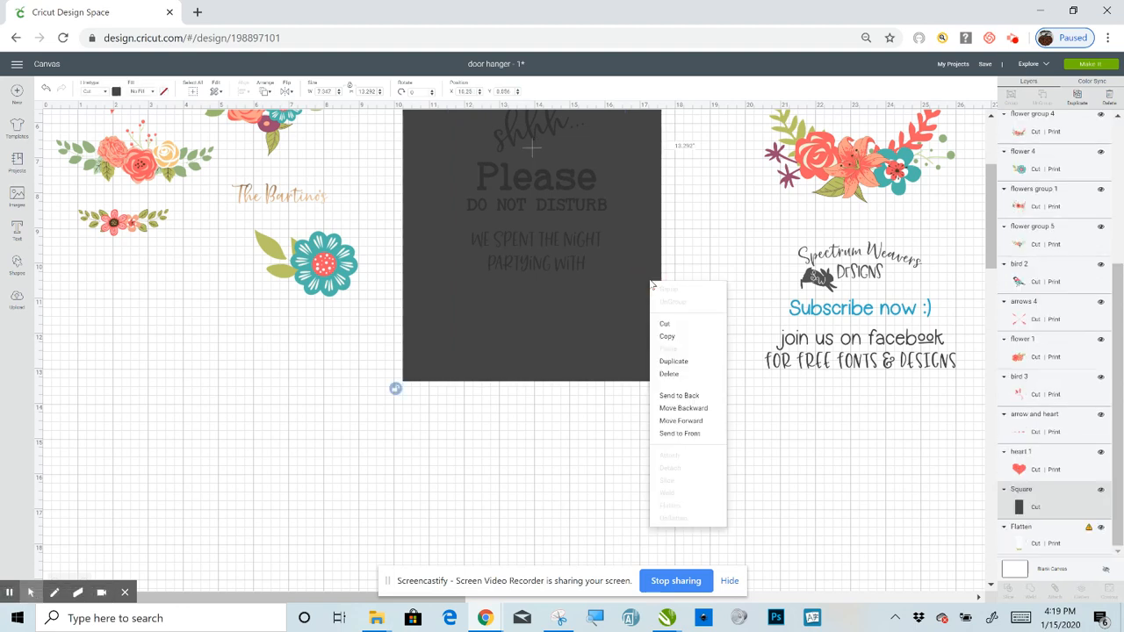
pyautogui.click(680, 395)
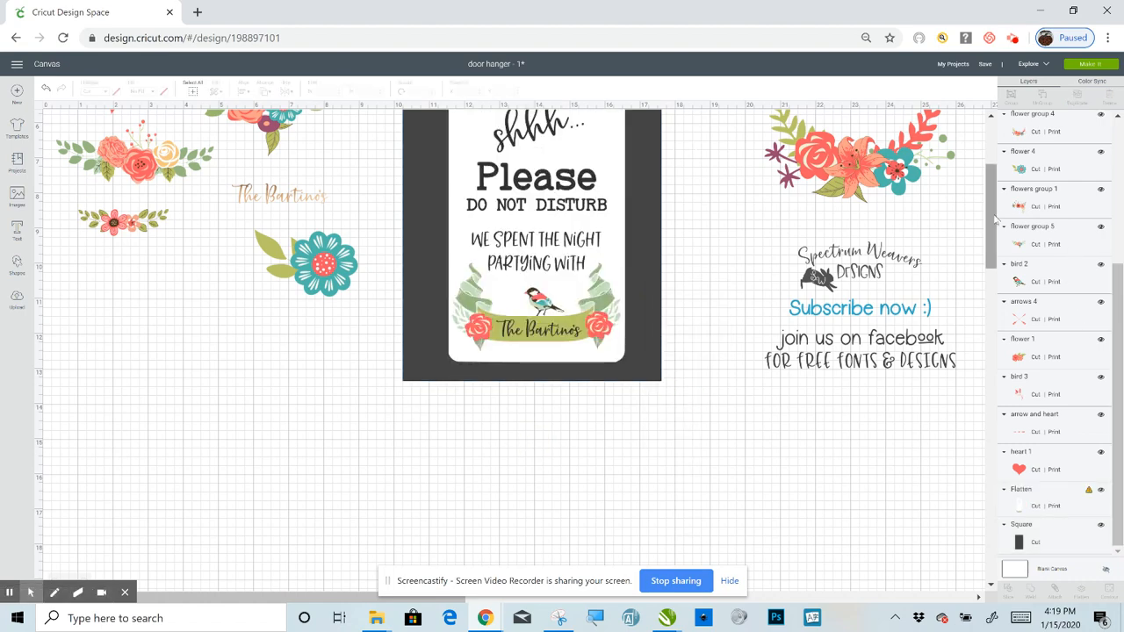
# Step: Nudge the "shhh... Please do not disturb" text block slightly to center it between the wreath and the banner
pyautogui.moveTo(989, 220); pyautogui.dragTo(994, 185)
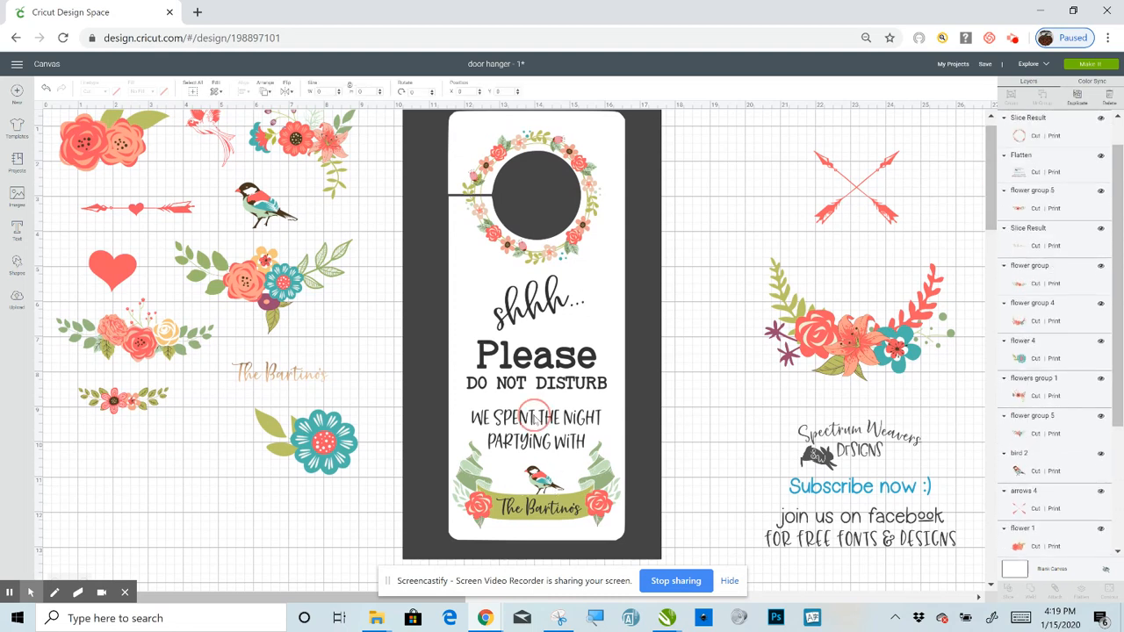
pyautogui.click(533, 420)
pyautogui.moveTo(536, 418); pyautogui.dragTo(535, 417)
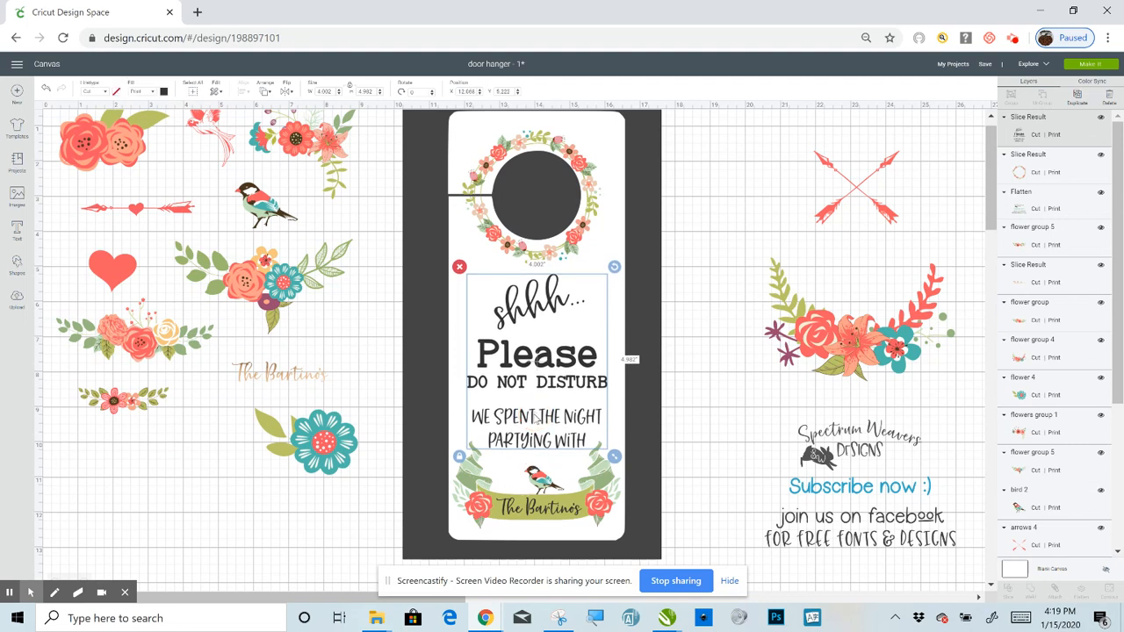
pyautogui.click(289, 502)
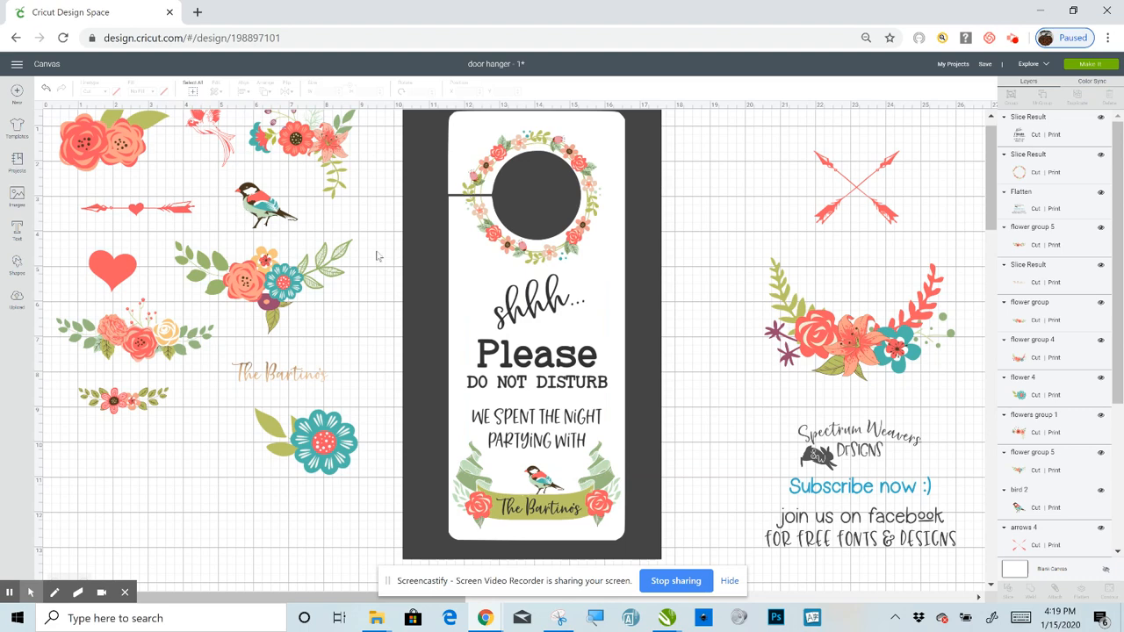
# Step: Try the teal flower at about 2 inches wide, rotated to about 324 degrees, on the hanger's right side above "Please"
pyautogui.moveTo(323, 442)
pyautogui.mouseDown()
pyautogui.moveTo(401, 395)
pyautogui.moveTo(587, 376)
pyautogui.moveTo(625, 279)
pyautogui.moveTo(325, 464)
pyautogui.mouseUp()
pyautogui.moveTo(365, 503); pyautogui.dragTo(626, 294)
pyautogui.click(609, 323)
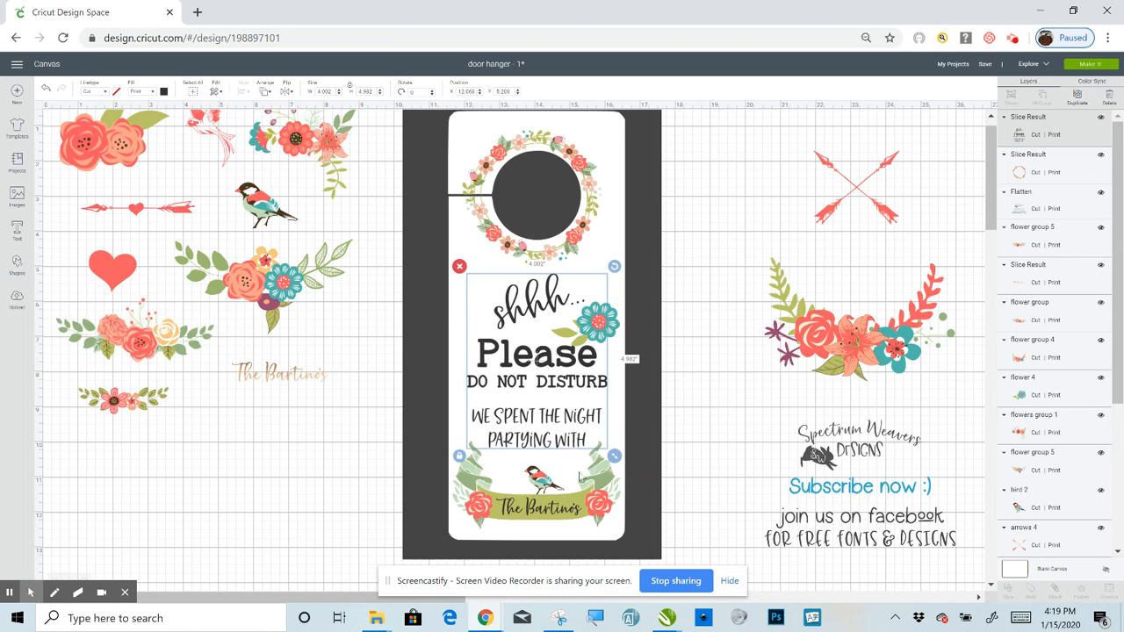
# Step: Center the "shhh... Please do not disturb" text block horizontally on the door hanger
pyautogui.click(538, 326)
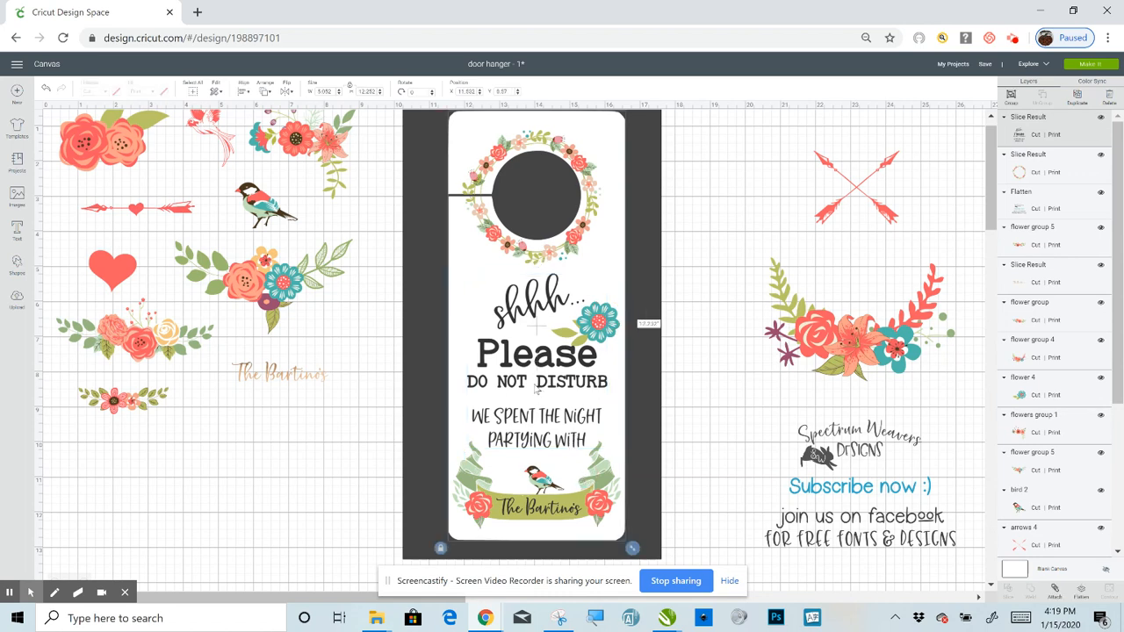
pyautogui.click(332, 398)
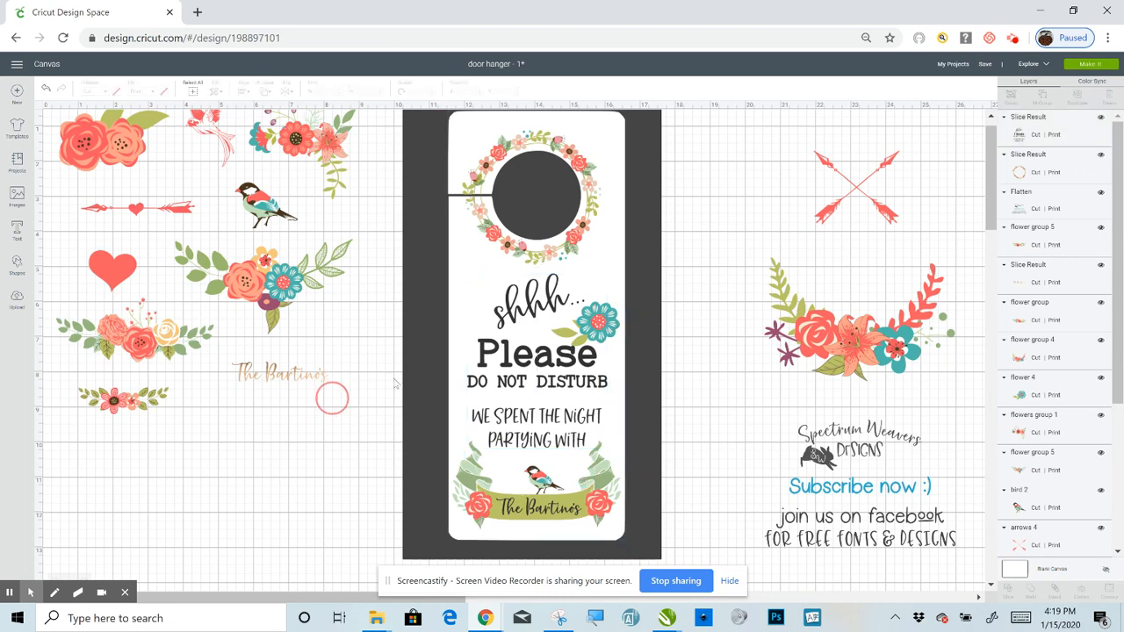
pyautogui.click(342, 445)
pyautogui.click(508, 365)
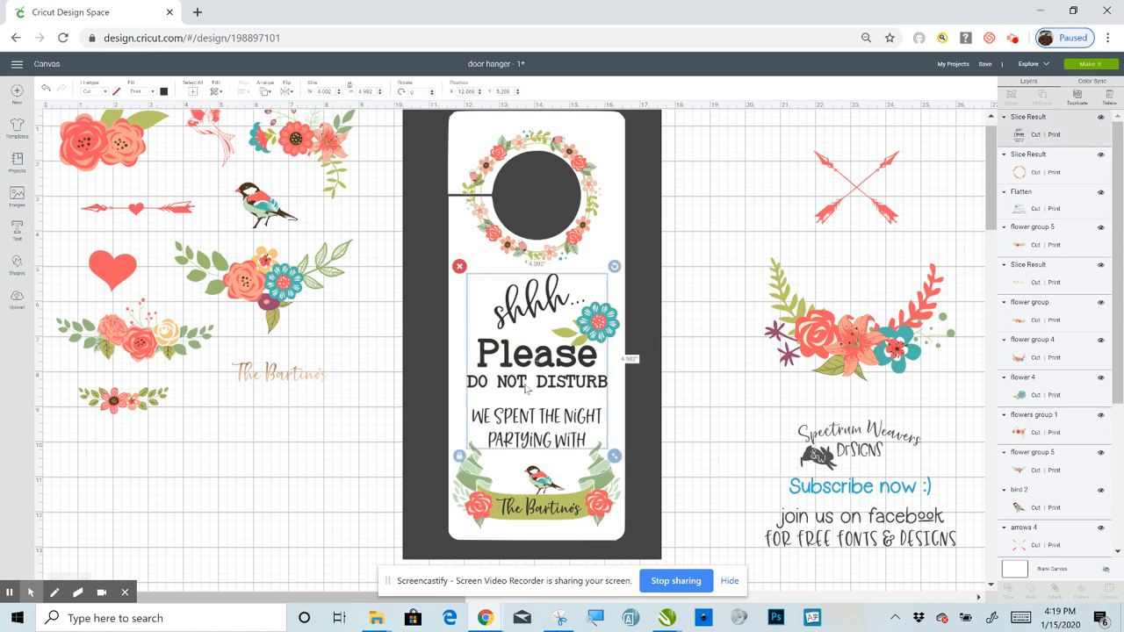
pyautogui.click(554, 466)
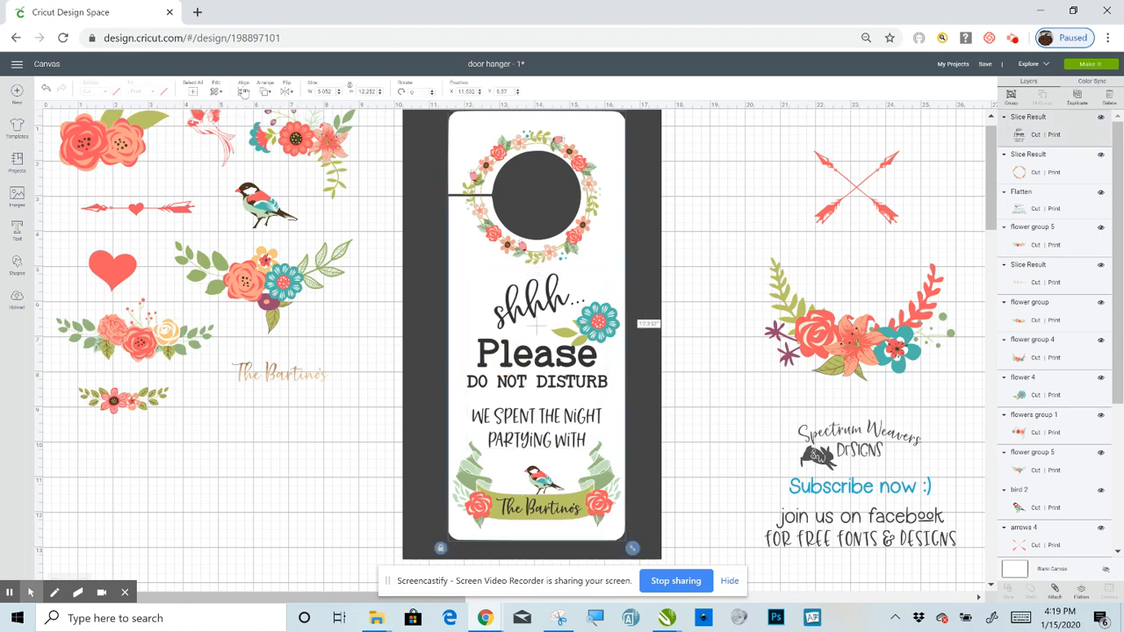
pyautogui.click(243, 90)
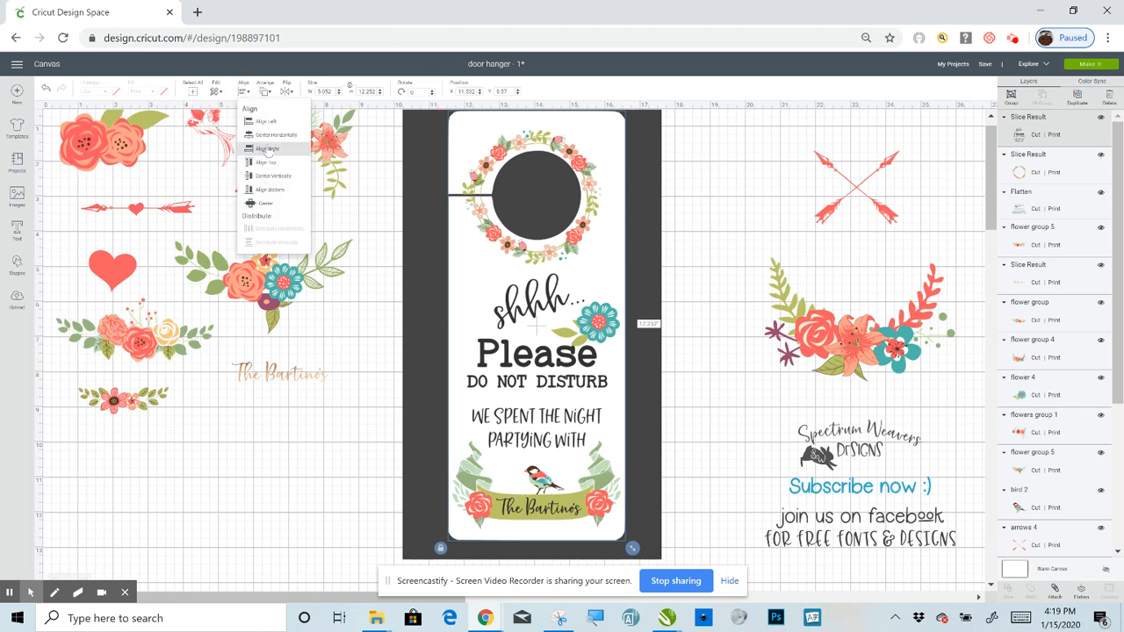
pyautogui.click(269, 139)
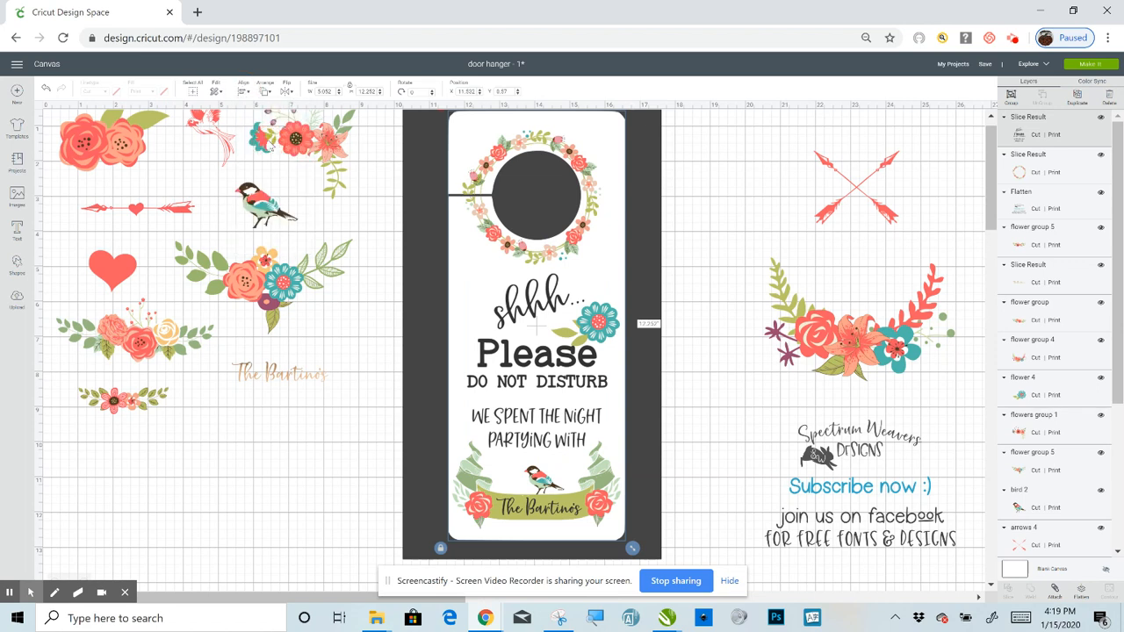
pyautogui.click(307, 477)
# Step: Try the teal flower at the wreath's lower left and top, then set it aside on the empty canvas below the spare family name
pyautogui.click(596, 323)
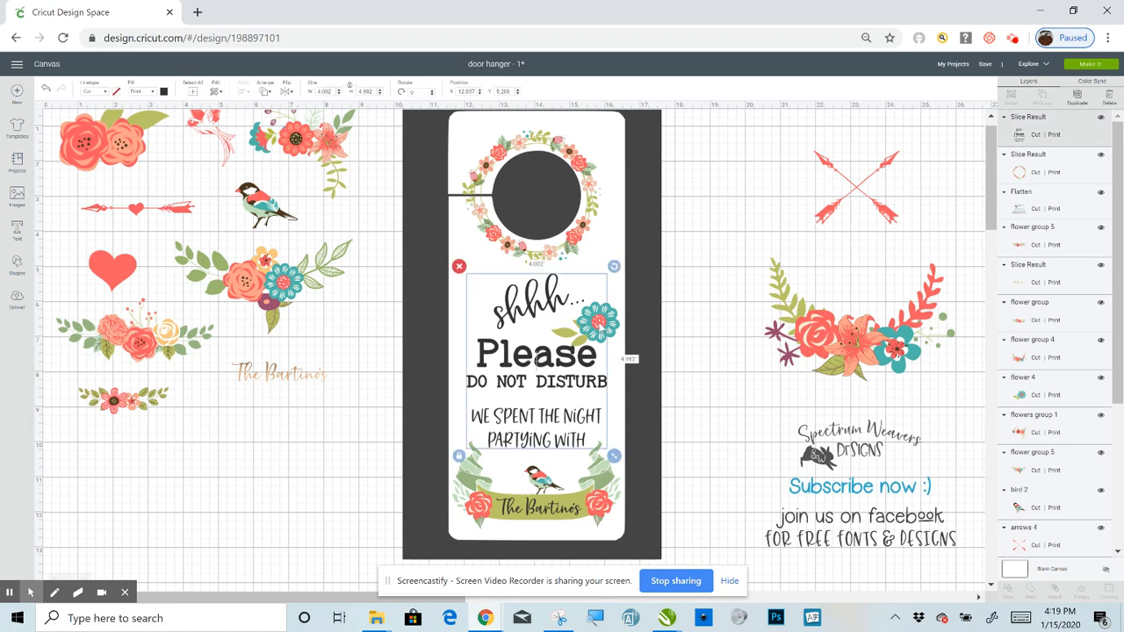
pyautogui.click(612, 325)
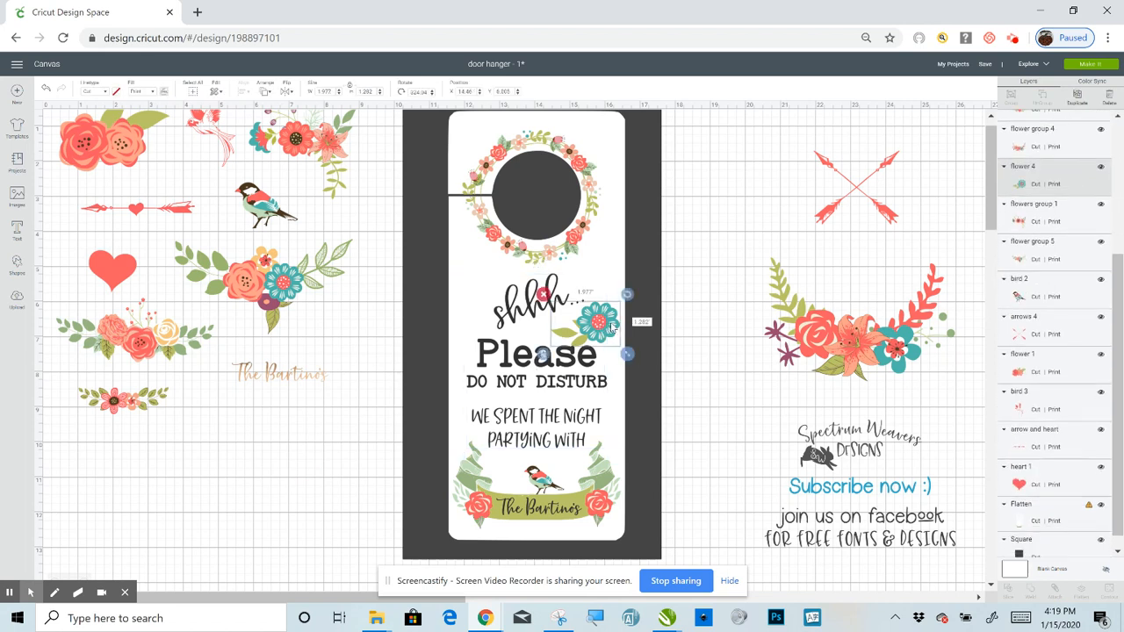
pyautogui.moveTo(611, 324); pyautogui.dragTo(502, 273)
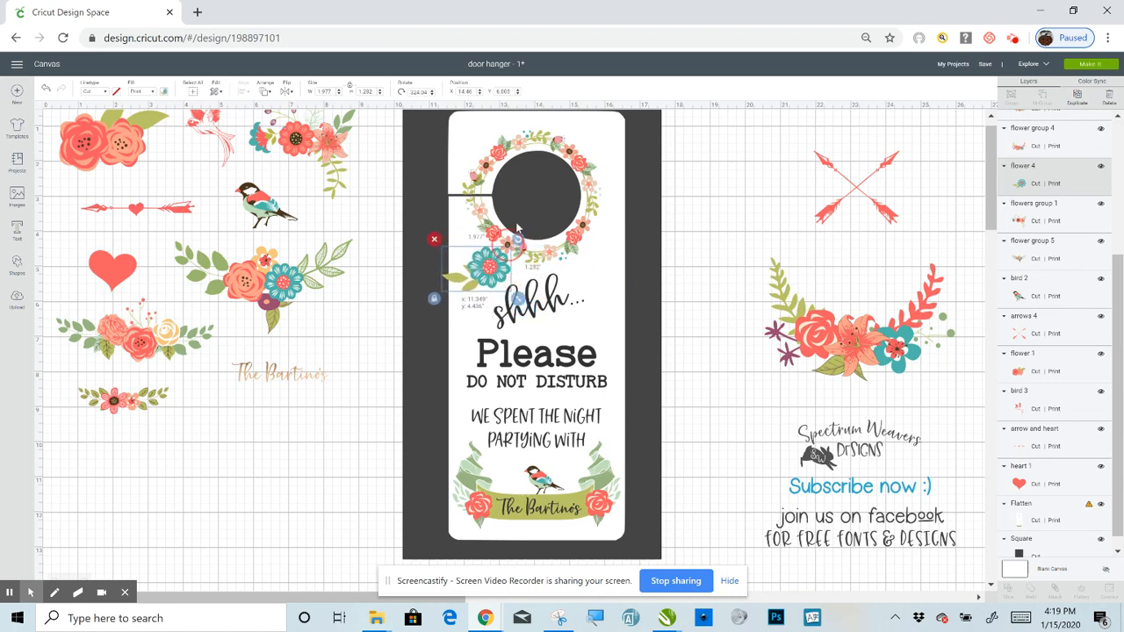
pyautogui.moveTo(516, 227); pyautogui.dragTo(564, 114)
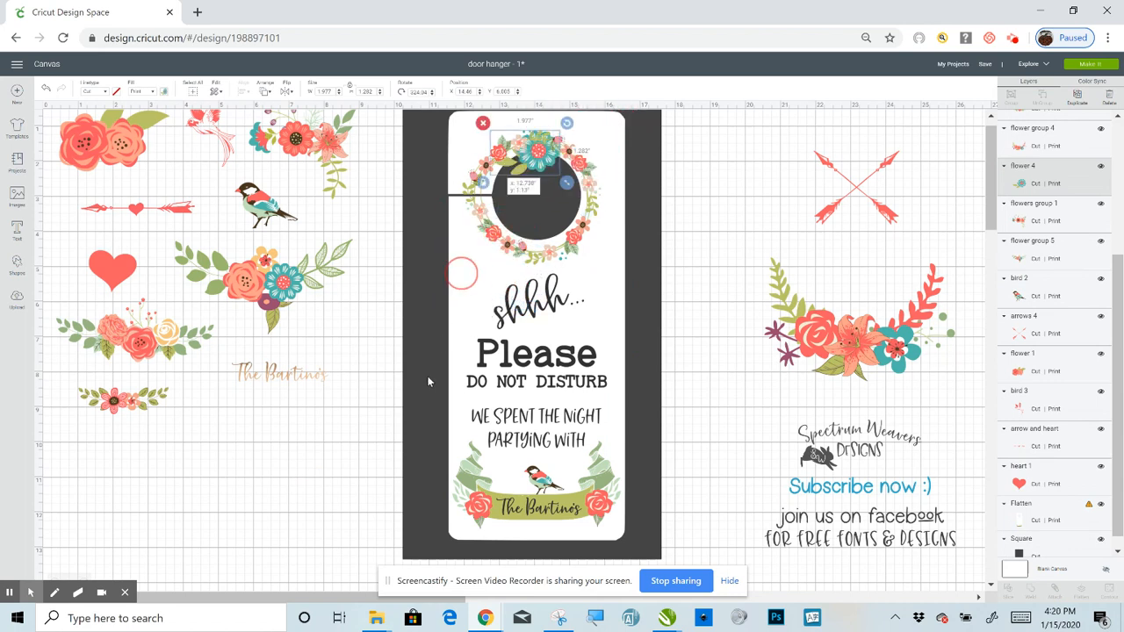
pyautogui.moveTo(428, 381); pyautogui.dragTo(328, 481)
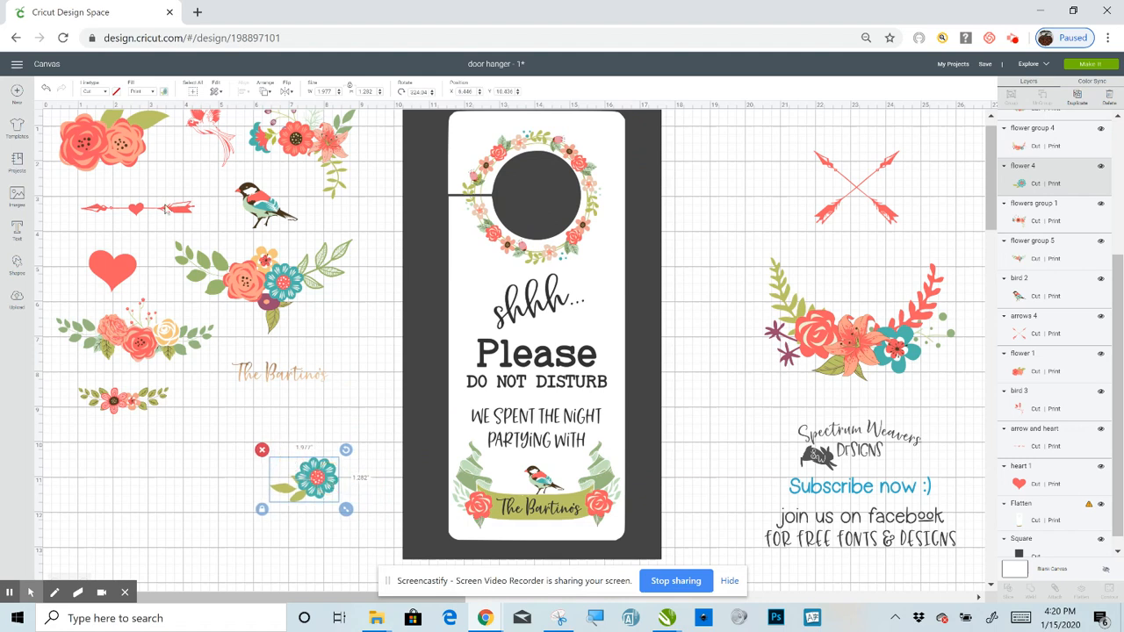
# Step: Shrink the arrow-and-heart graphic to about 3 inches wide and place it between "DO NOT DISTURB" and "WE SPENT THE NIGHT"
pyautogui.moveTo(138, 216); pyautogui.dragTo(546, 401)
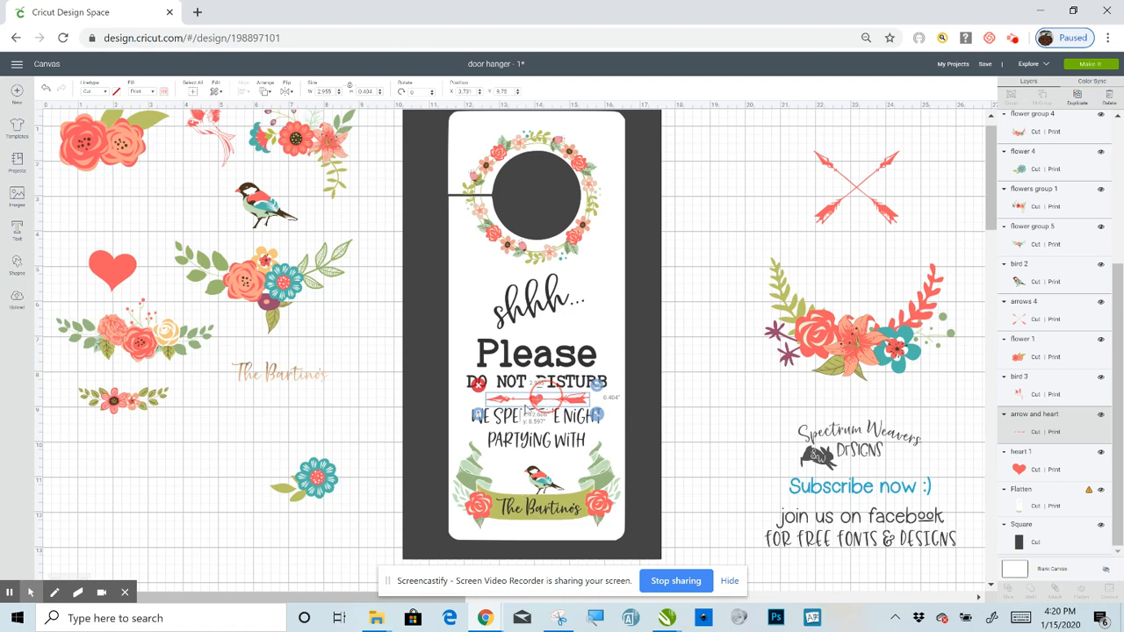
pyautogui.click(203, 441)
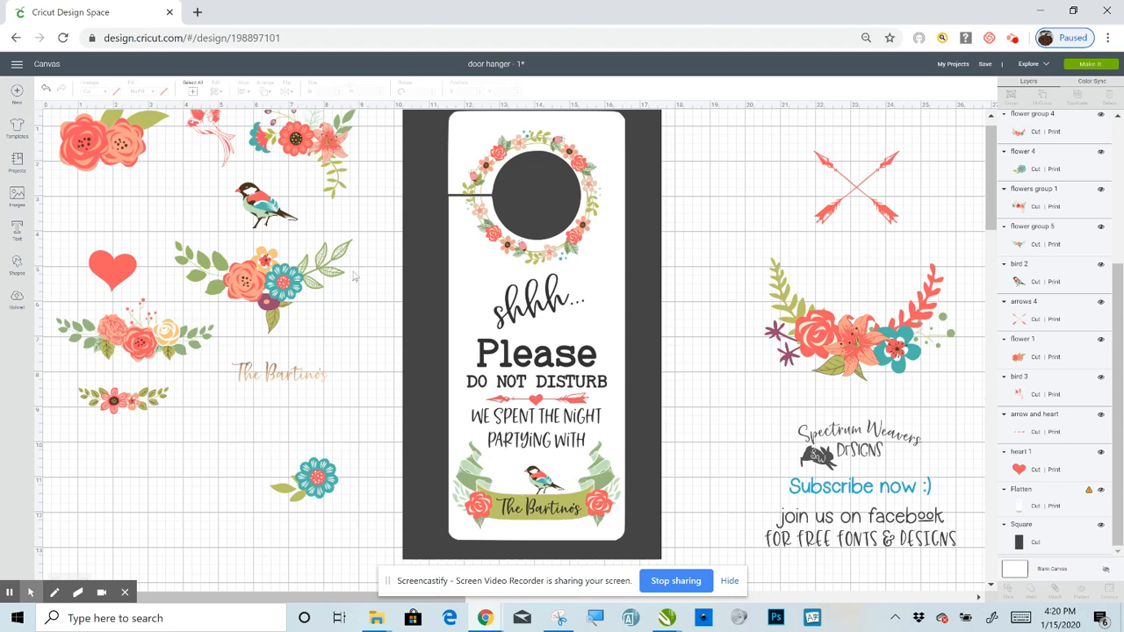
pyautogui.click(120, 271)
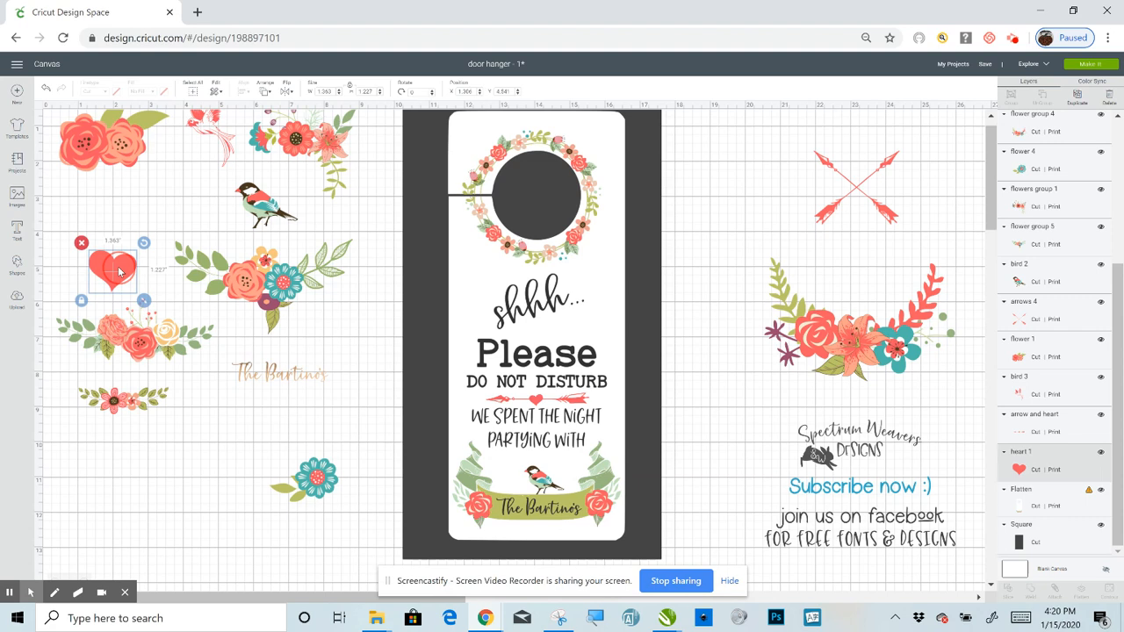
# Step: Size the coral bird to about 1.4 inches wide, flip it horizontally, and place it below the wreath beside "shhh..."
pyautogui.moveTo(215, 140); pyautogui.dragTo(485, 267)
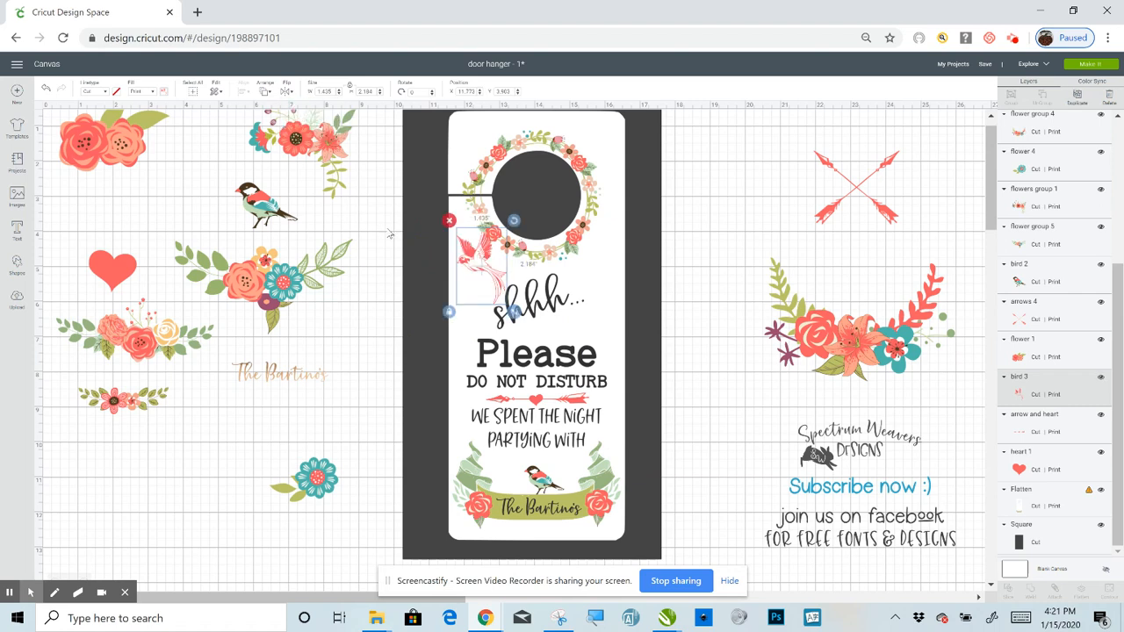
pyautogui.click(480, 274)
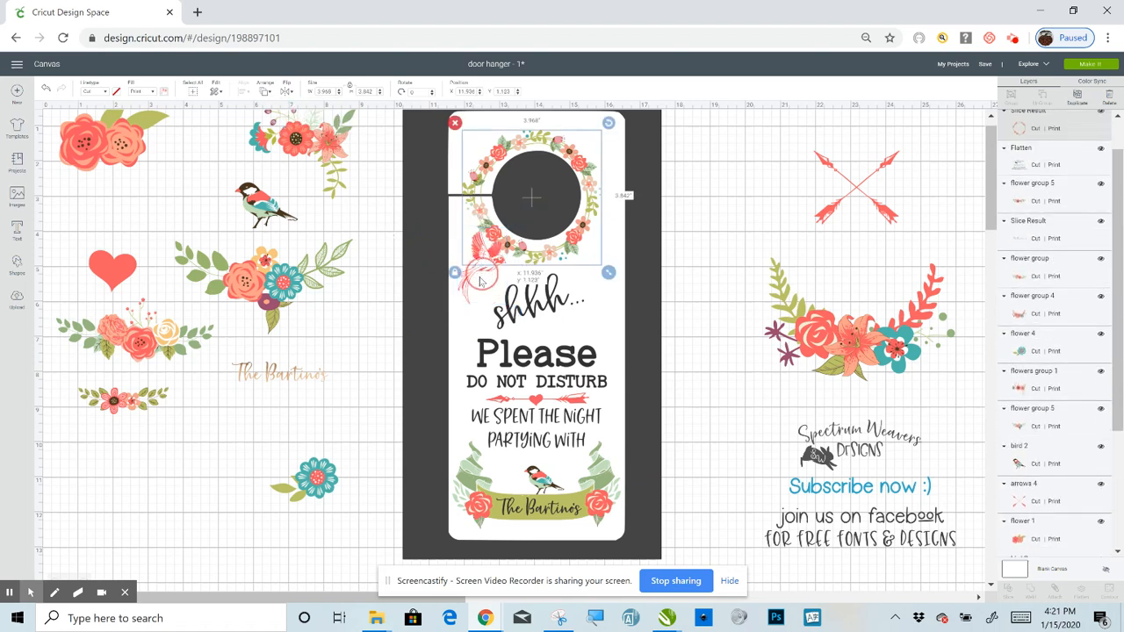
pyautogui.moveTo(479, 279); pyautogui.dragTo(478, 275)
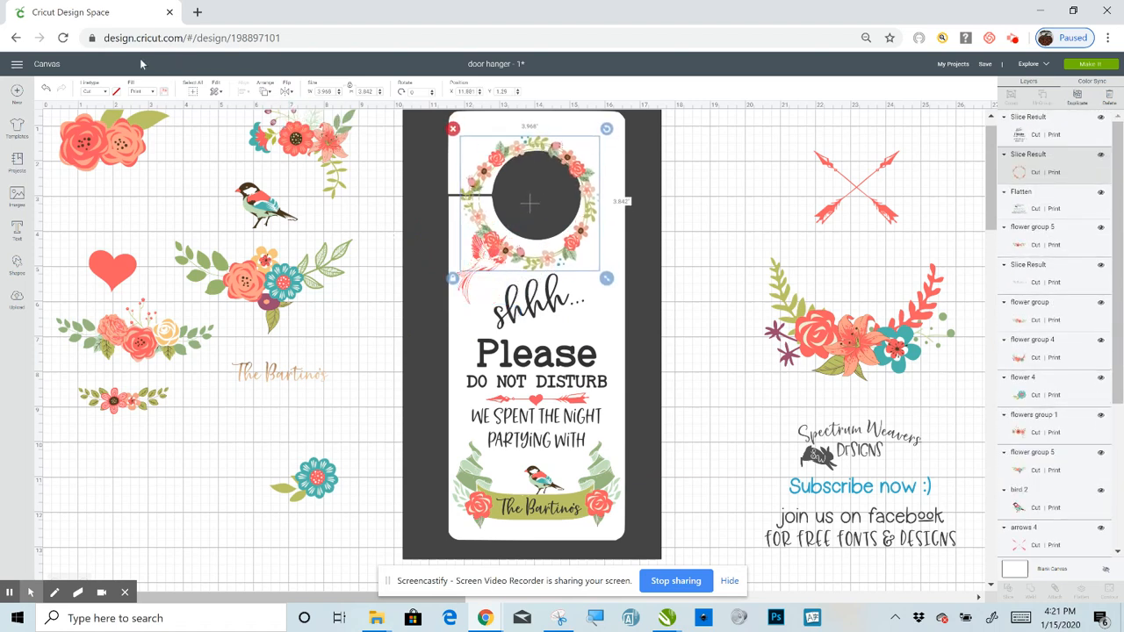
pyautogui.click(46, 88)
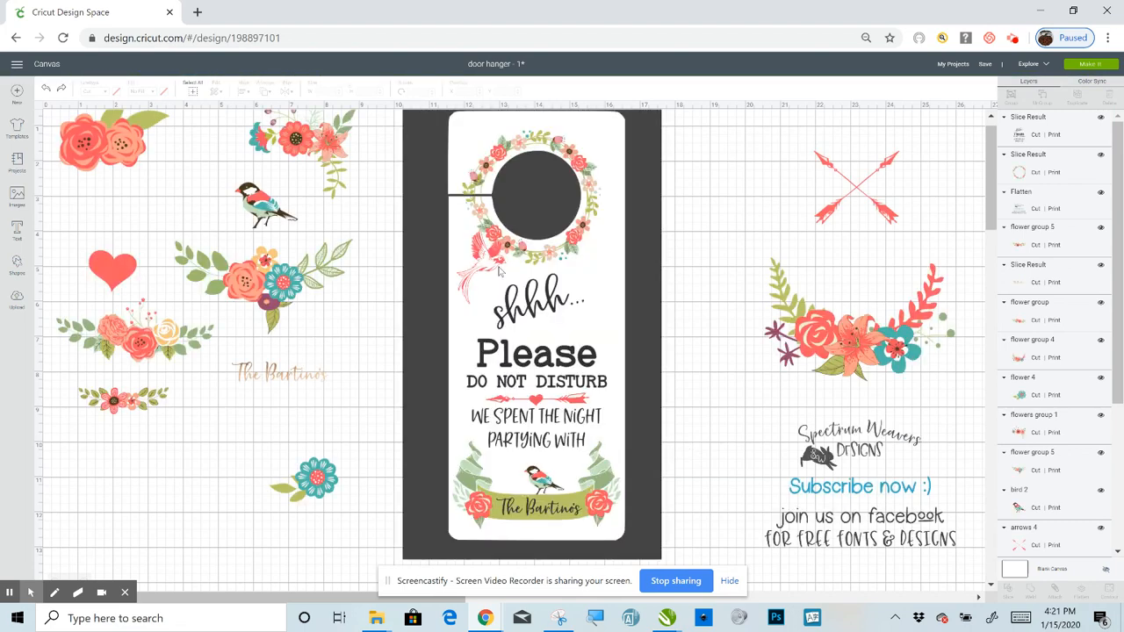
pyautogui.click(494, 271)
pyautogui.click(472, 283)
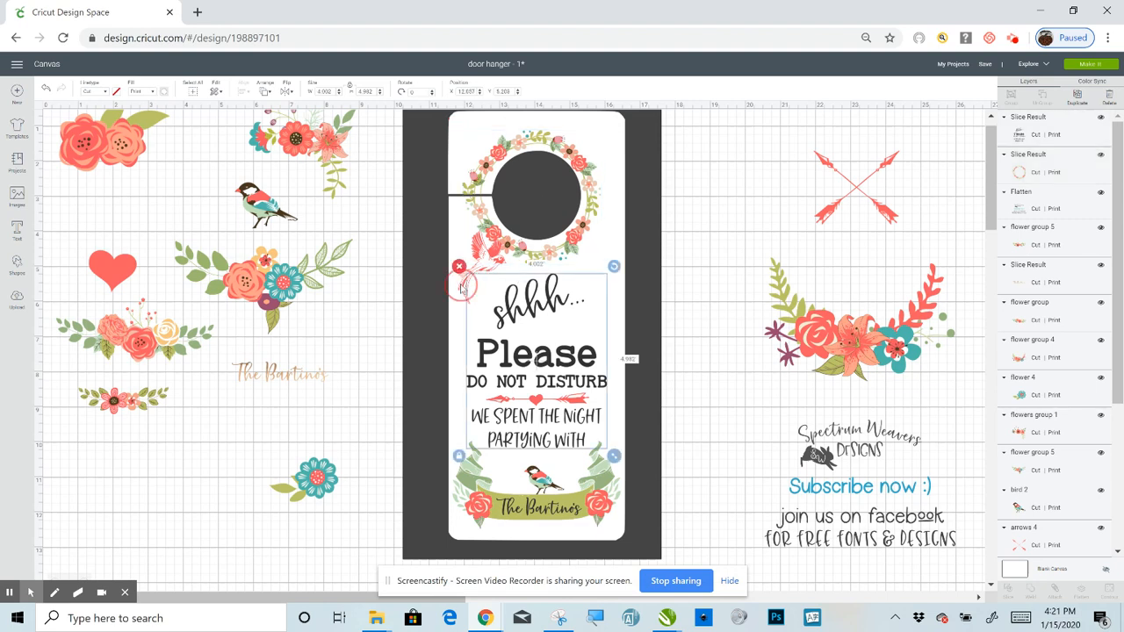
pyautogui.click(461, 290)
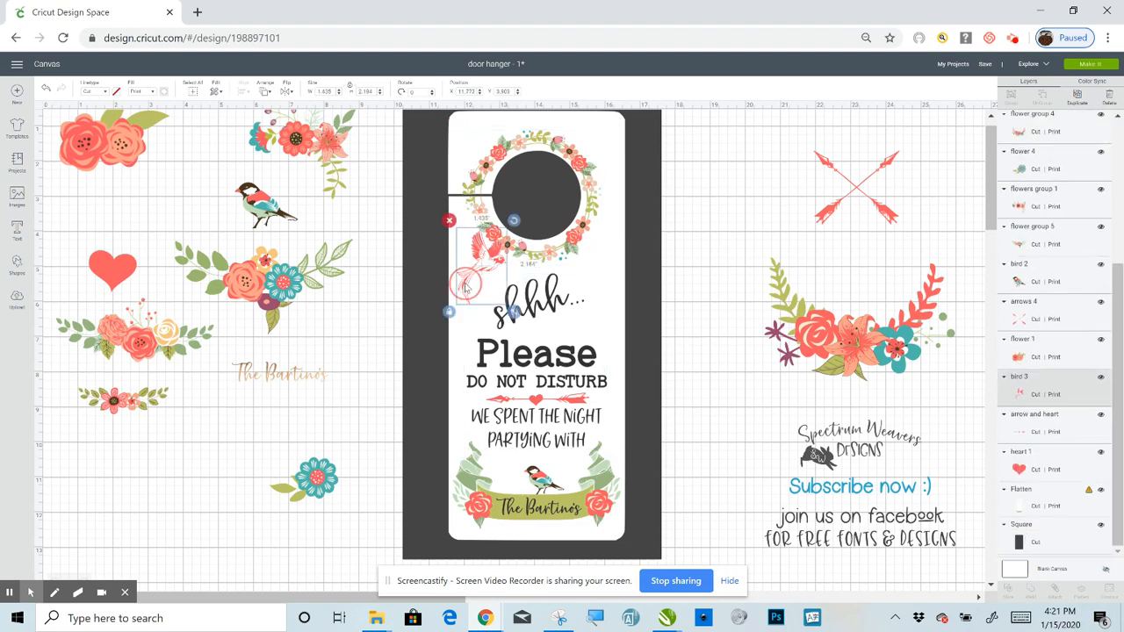
pyautogui.moveTo(465, 287); pyautogui.dragTo(462, 310)
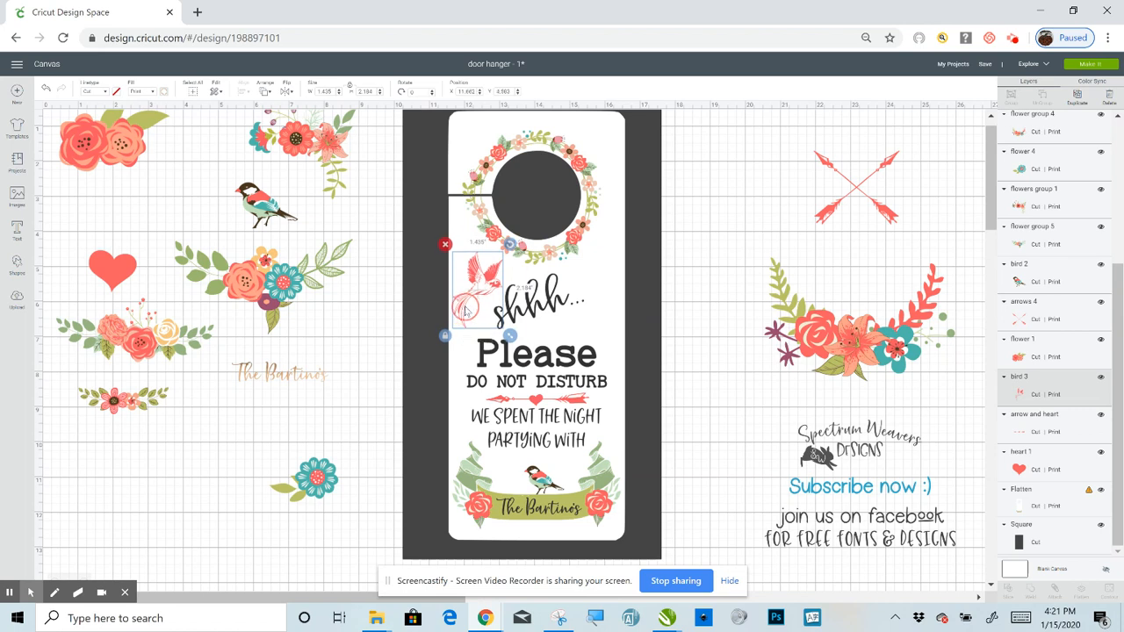
pyautogui.click(375, 371)
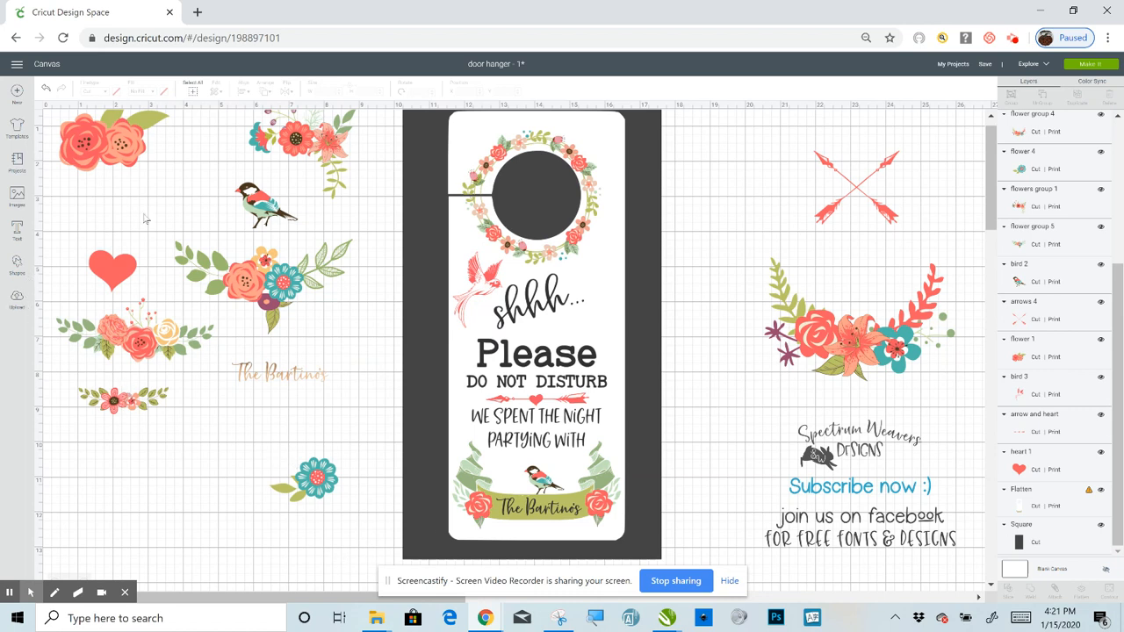
# Step: Try the mixed flower cluster at about 2.1 inches wide, flipped horizontally, on the hanger's upper-left corner, then set it aside on the empty canvas
pyautogui.click(130, 143)
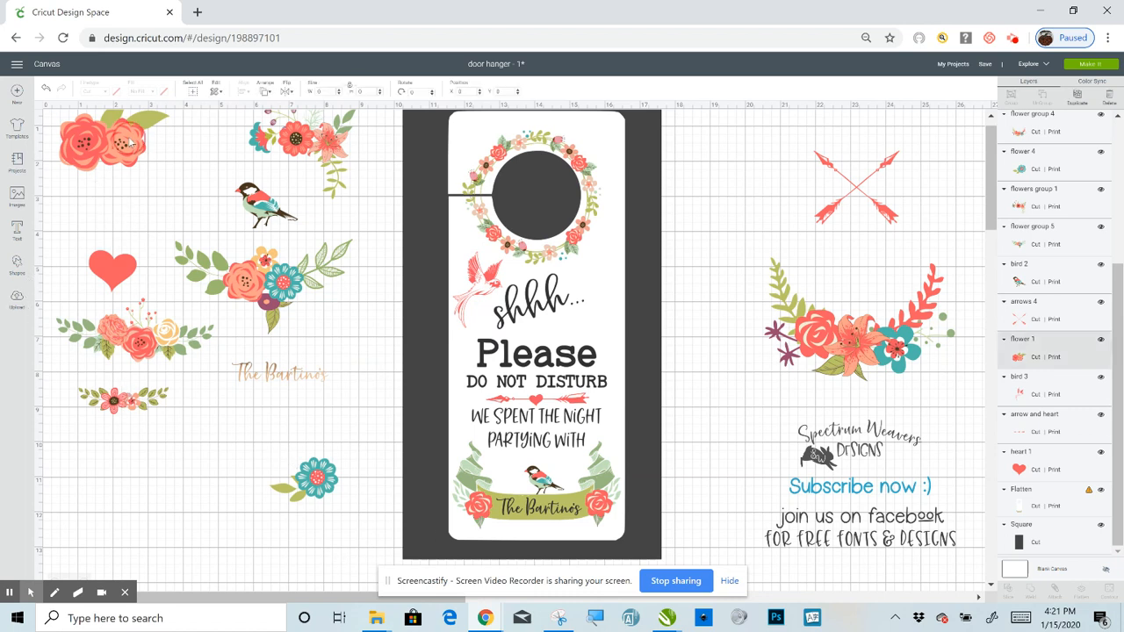
pyautogui.moveTo(130, 143); pyautogui.dragTo(158, 225)
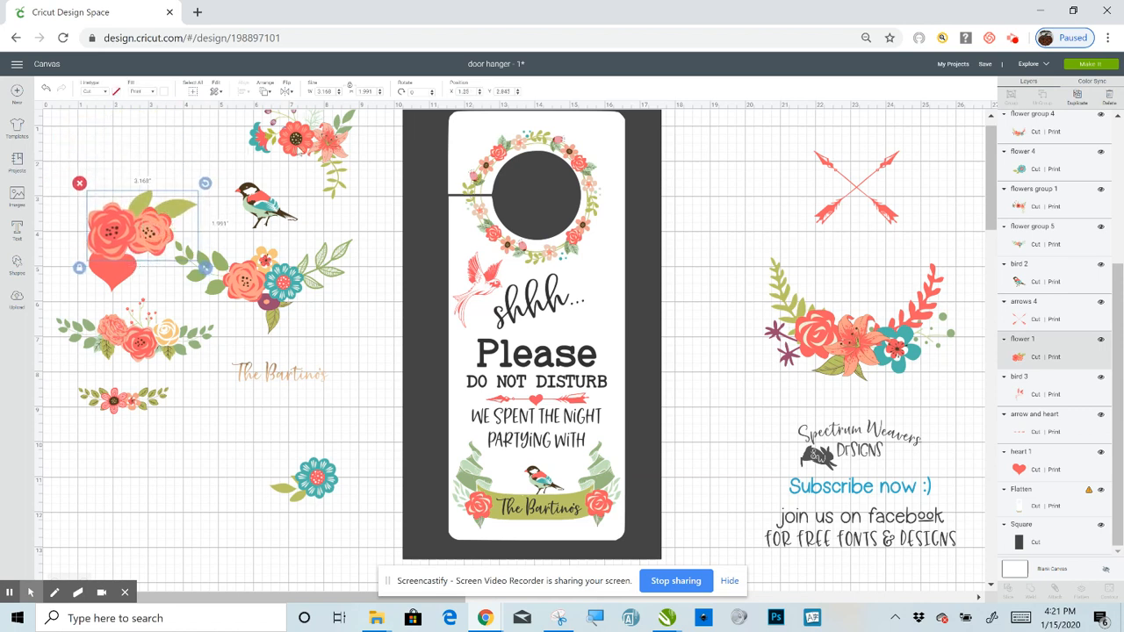
pyautogui.moveTo(301, 150); pyautogui.dragTo(314, 374)
pyautogui.moveTo(381, 442); pyautogui.dragTo(332, 408)
pyautogui.moveTo(299, 355); pyautogui.dragTo(443, 140)
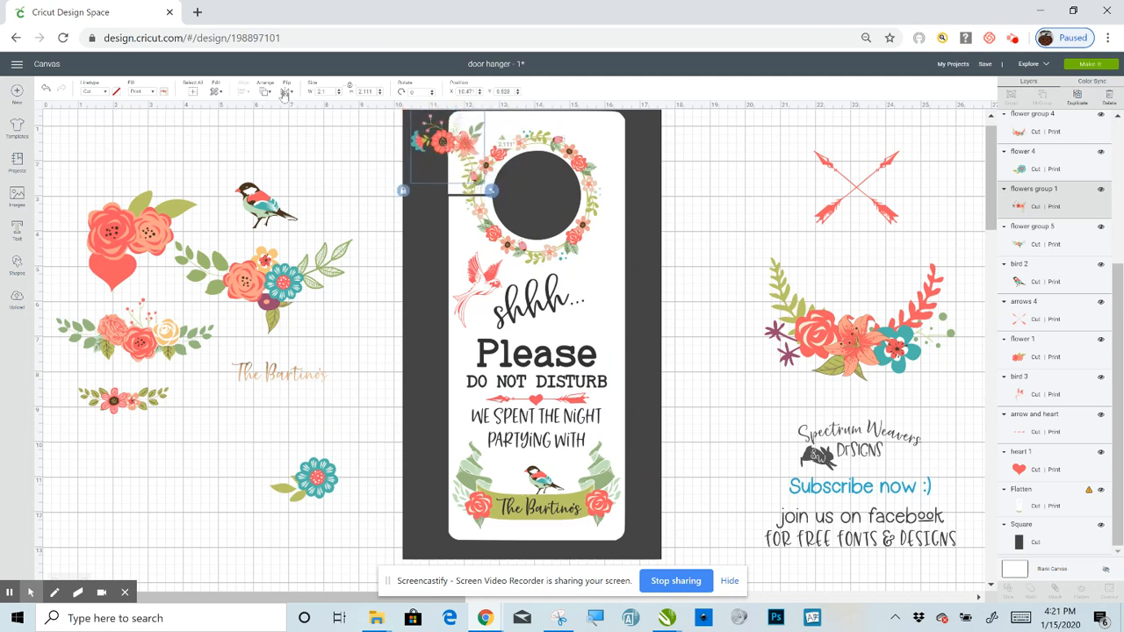
pyautogui.click(286, 93)
pyautogui.click(299, 111)
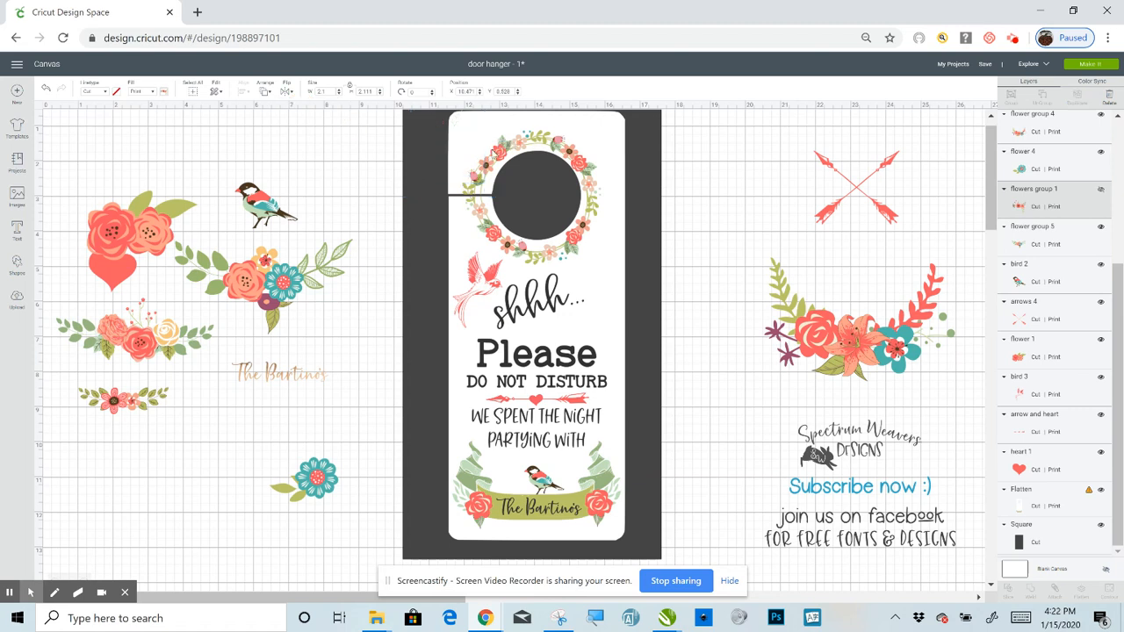
pyautogui.moveTo(459, 140)
pyautogui.mouseDown()
pyautogui.moveTo(508, 187)
pyautogui.moveTo(487, 279)
pyautogui.moveTo(575, 294)
pyautogui.moveTo(594, 330)
pyautogui.moveTo(583, 316)
pyautogui.moveTo(304, 489)
pyautogui.moveTo(165, 482)
pyautogui.mouseUp()
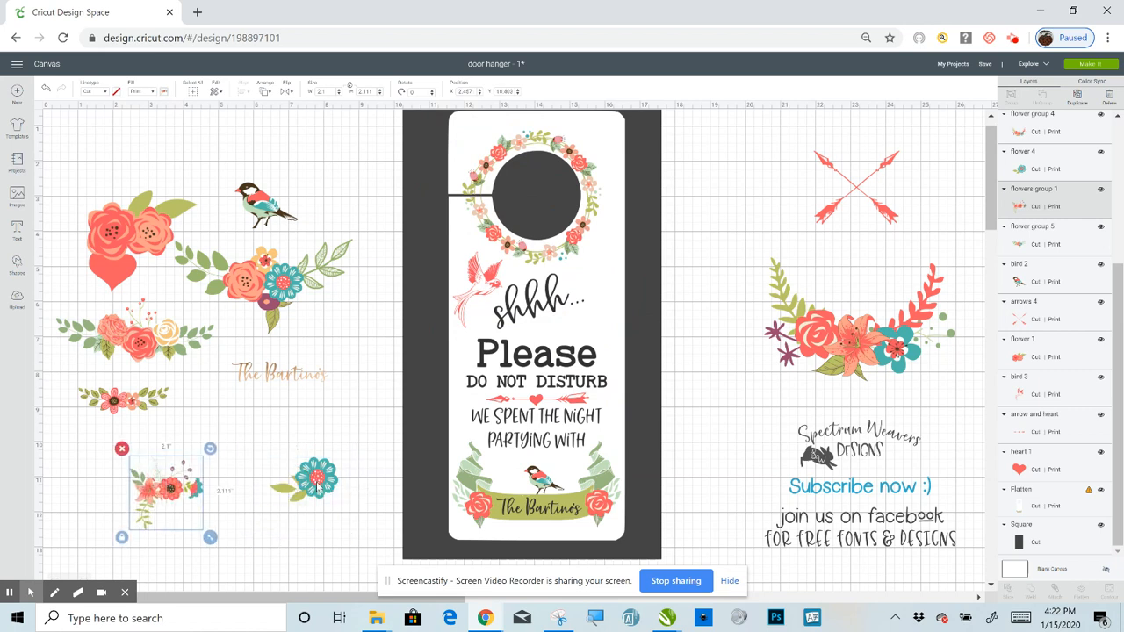
# Step: Shrink the teal flower, rotate it to about 222 degrees, and place it in the hanger's upper-right corner beside the wreath
pyautogui.click(318, 482)
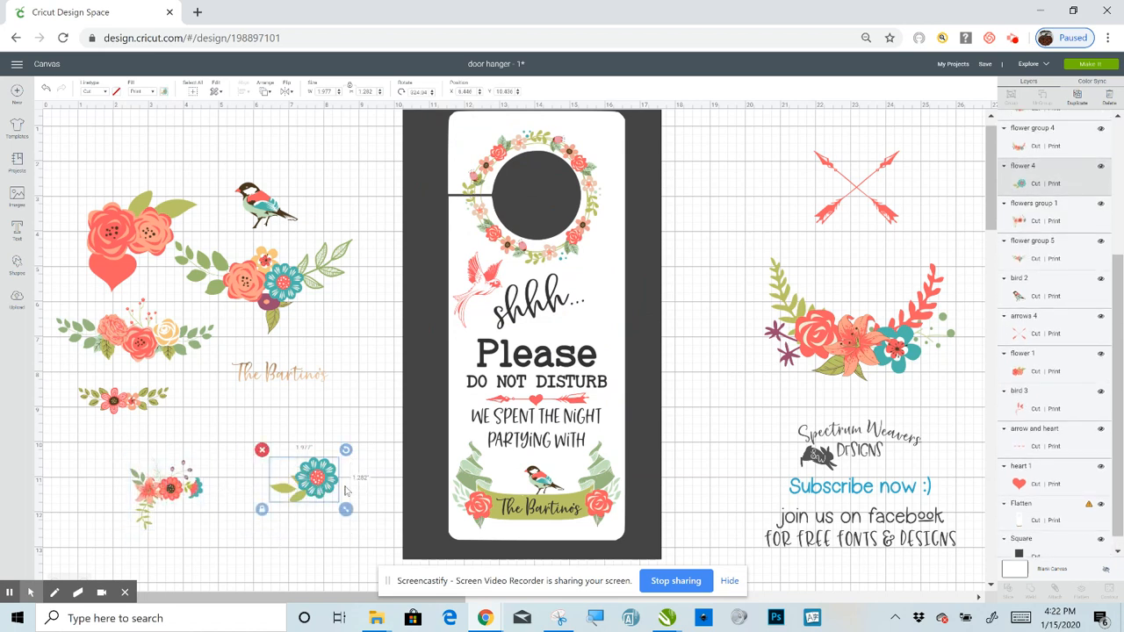
pyautogui.moveTo(346, 509); pyautogui.dragTo(586, 123)
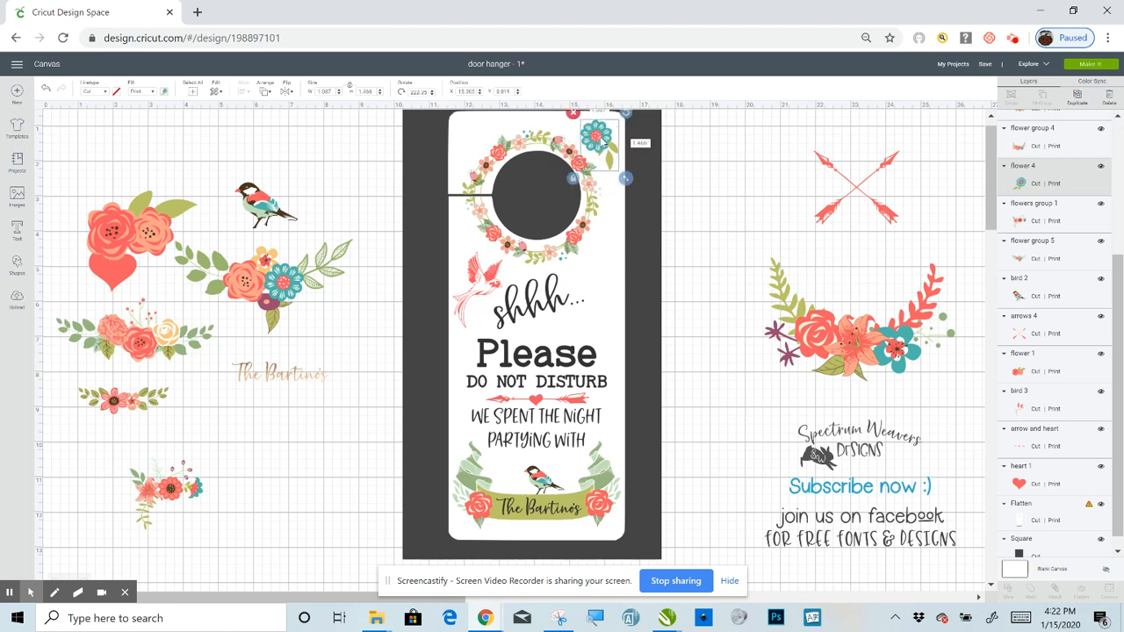
pyautogui.click(530, 197)
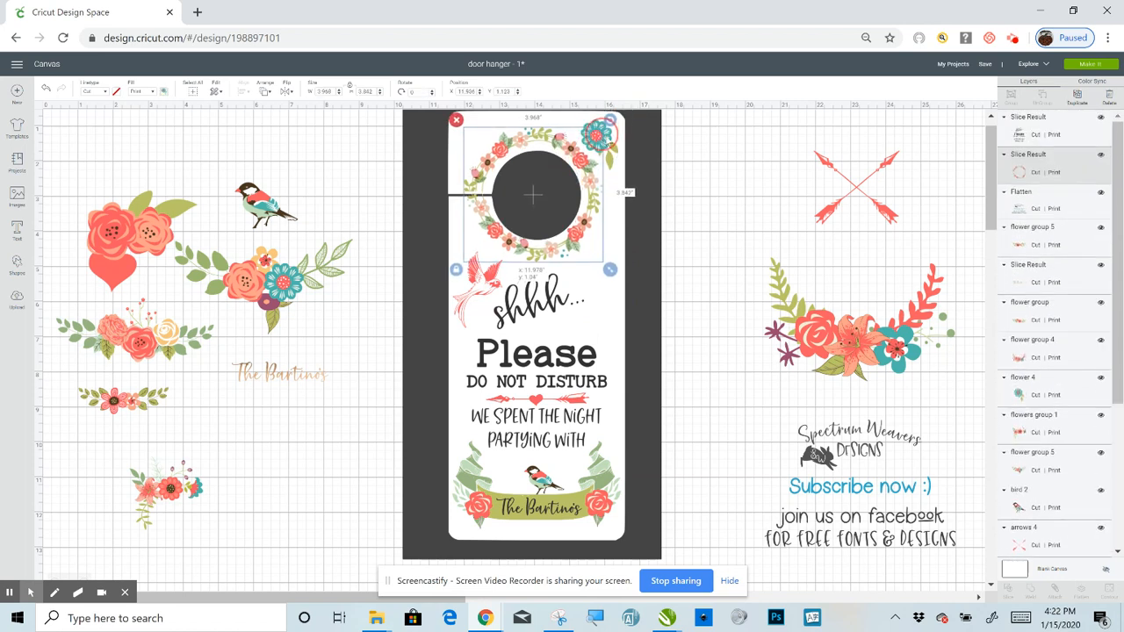
pyautogui.moveTo(530, 198); pyautogui.dragTo(532, 195)
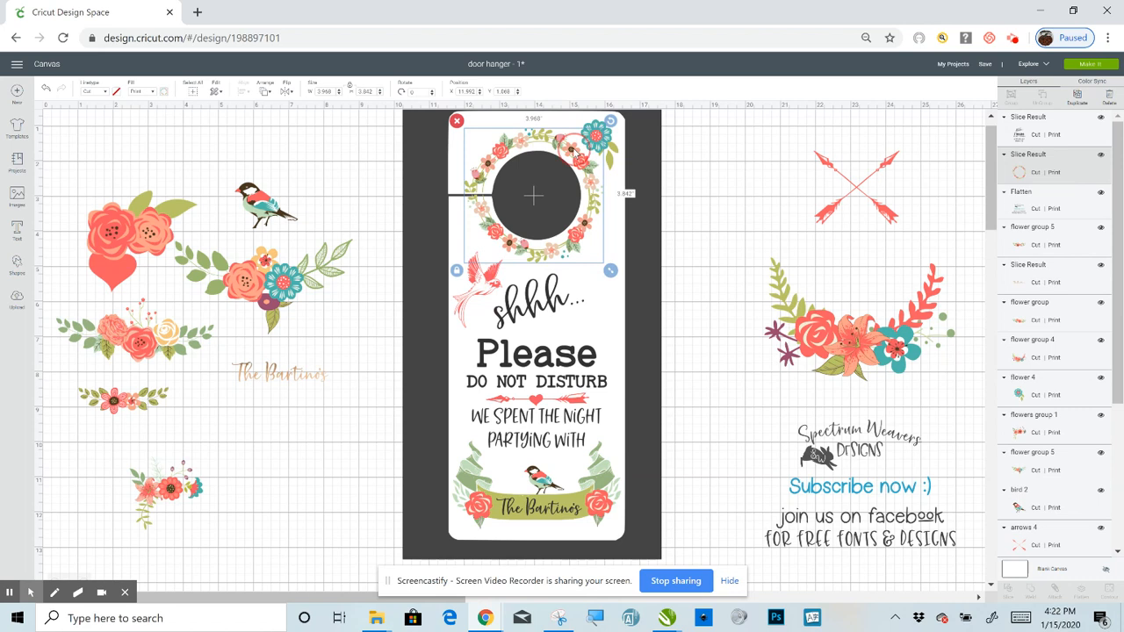
pyautogui.click(46, 89)
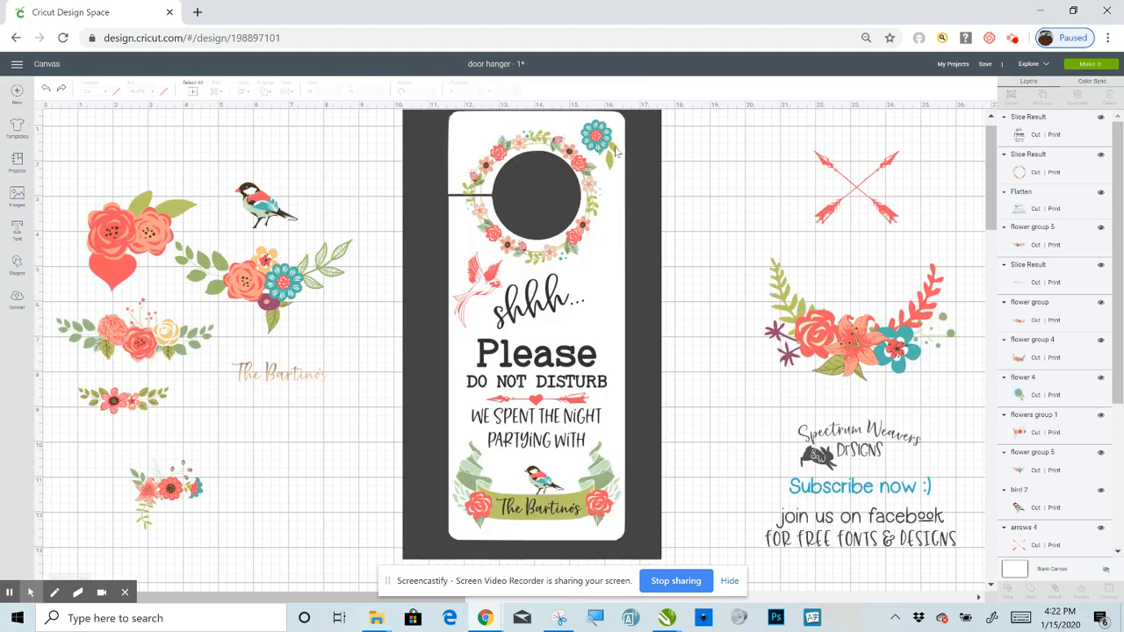
pyautogui.click(617, 153)
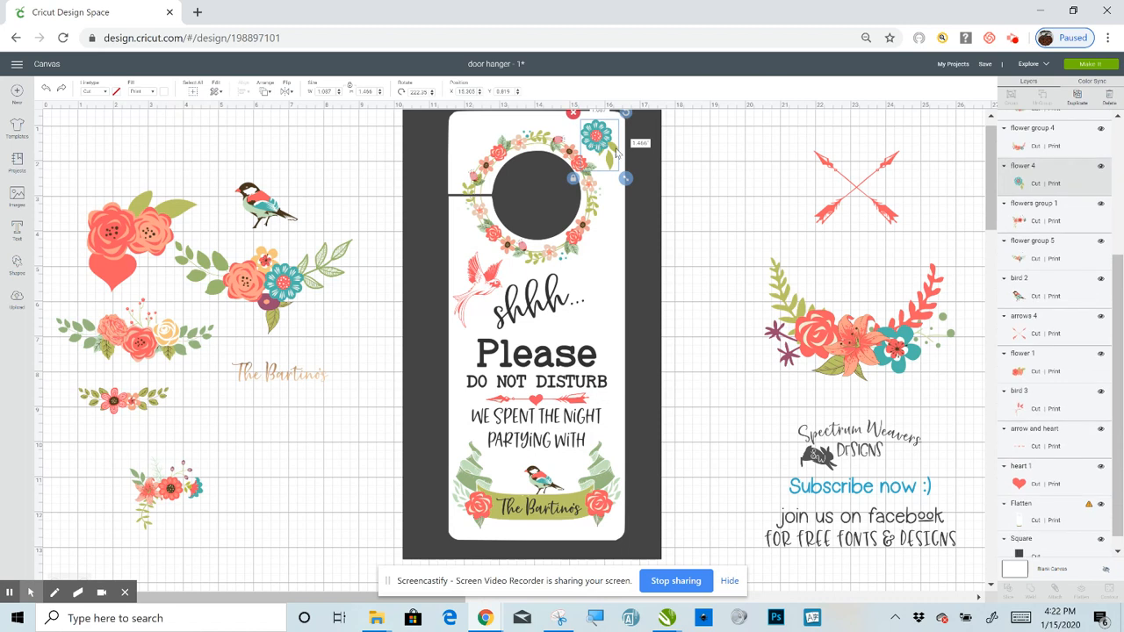
pyautogui.moveTo(617, 154); pyautogui.dragTo(619, 146)
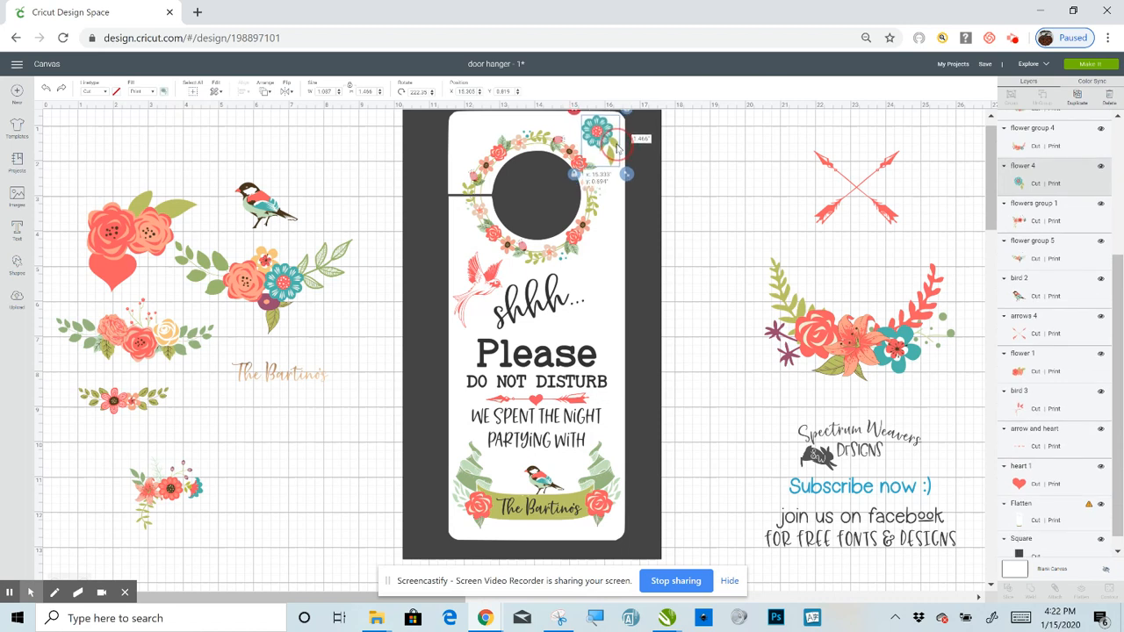
# Step: Enlarge the teal flower to about 1.2 inches wide and settle it in the hanger's upper-right corner
pyautogui.moveTo(617, 149)
pyautogui.mouseDown()
pyautogui.moveTo(633, 189)
pyautogui.moveTo(606, 146)
pyautogui.mouseUp()
pyautogui.moveTo(609, 146); pyautogui.dragTo(604, 138)
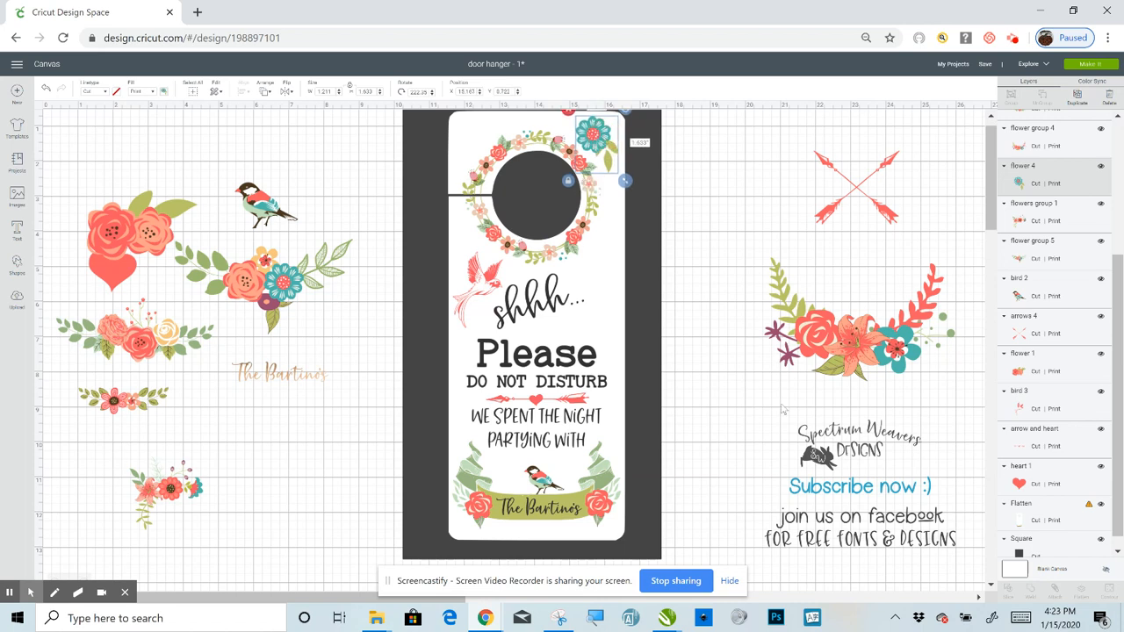
pyautogui.click(271, 482)
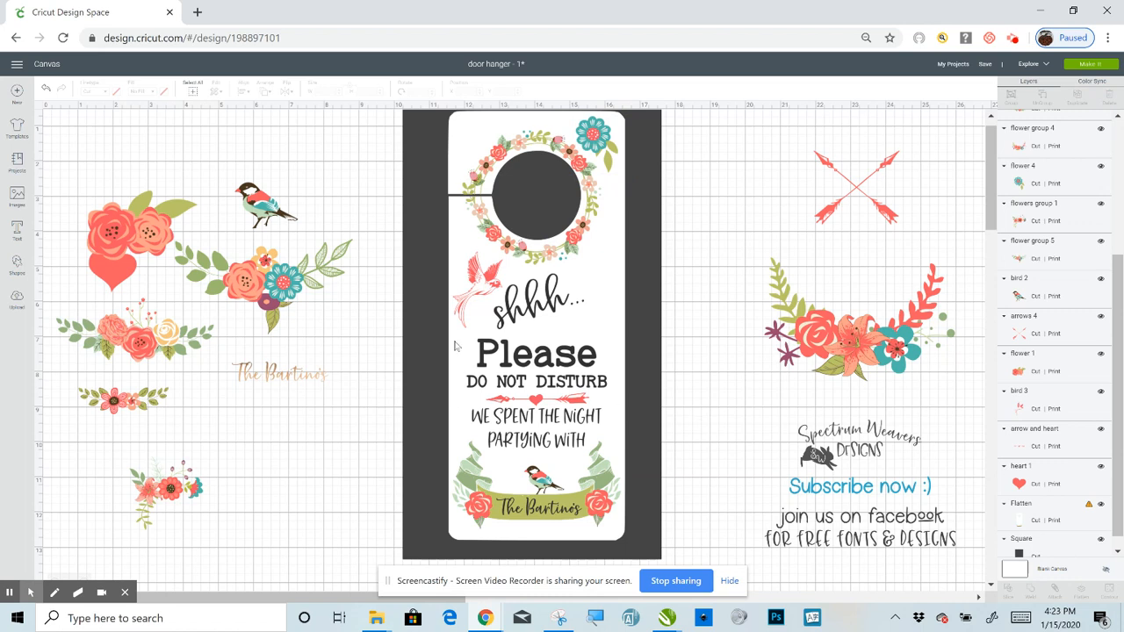
# Step: Move the rose pair off the heart, flip it vertically and horizontally, and shrink it to about 1.6 inches wide
pyautogui.moveTo(141, 247); pyautogui.dragTo(285, 377)
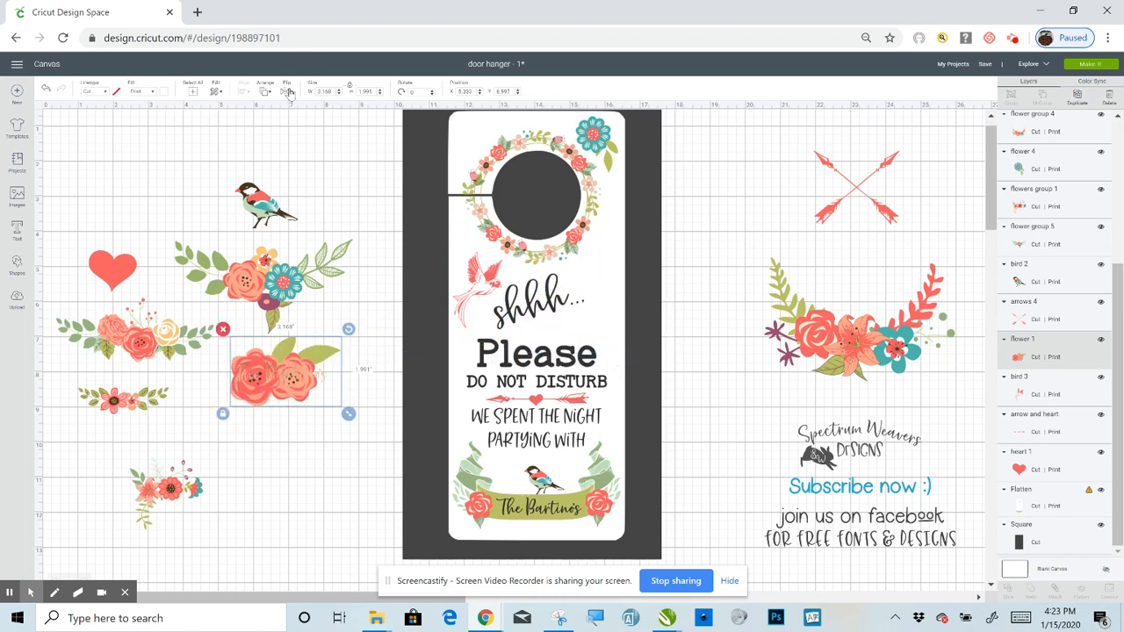
pyautogui.click(287, 91)
pyautogui.click(294, 111)
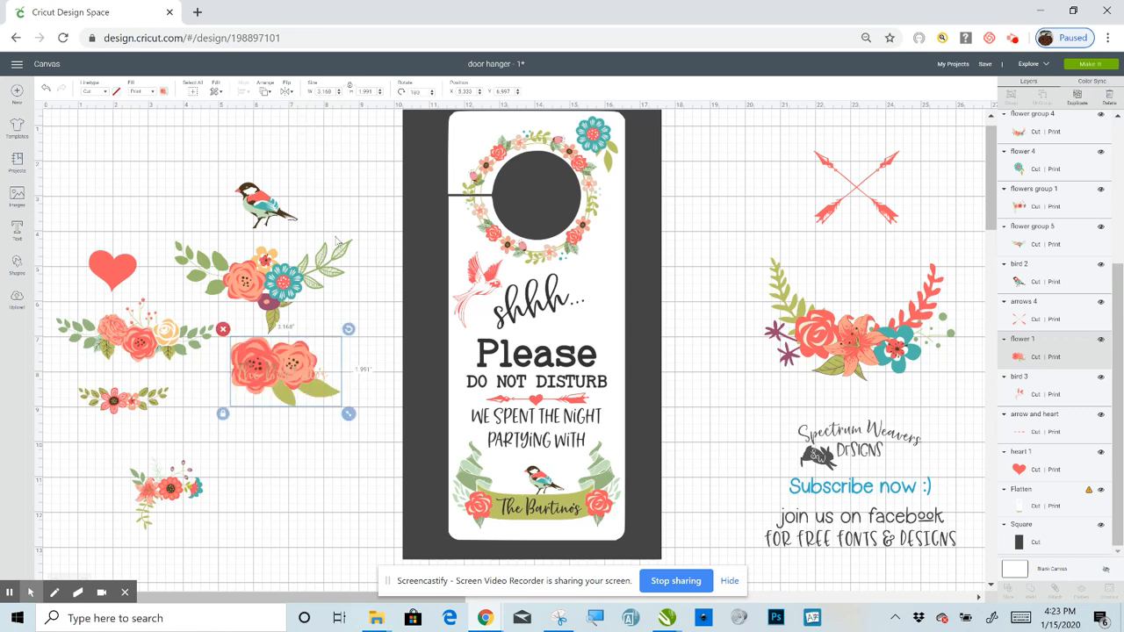
pyautogui.click(286, 92)
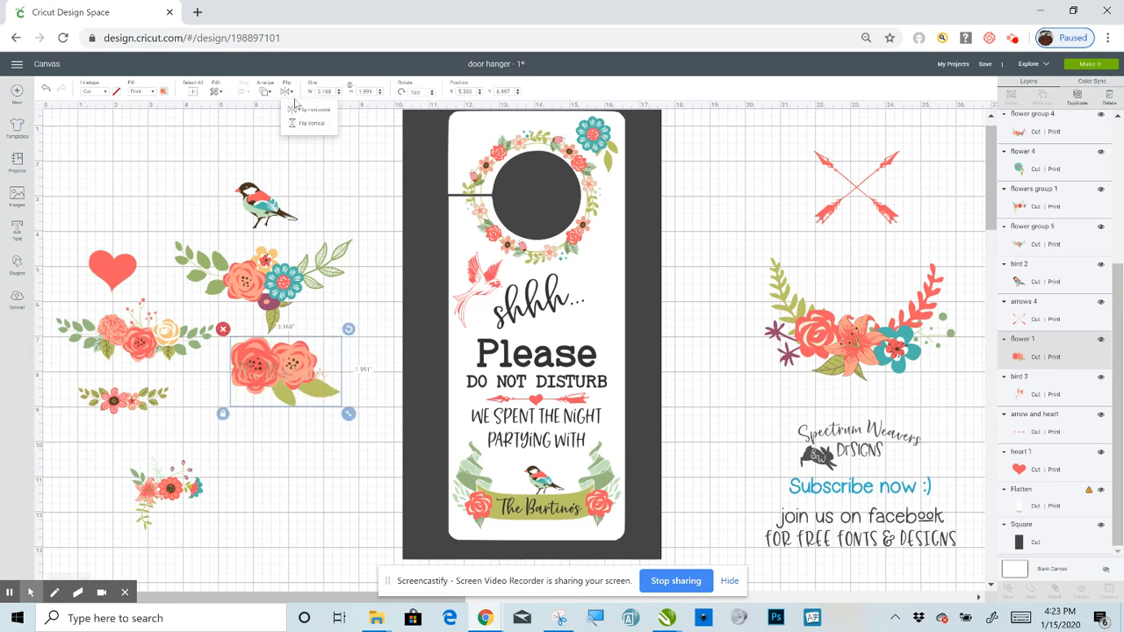
pyautogui.click(299, 111)
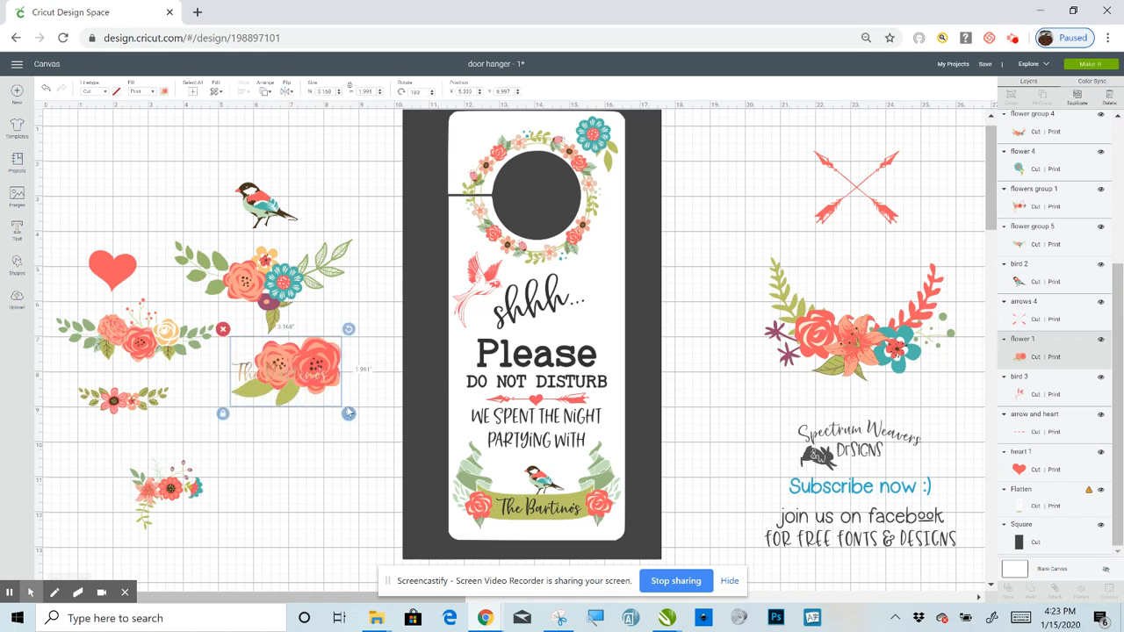
pyautogui.moveTo(349, 413); pyautogui.dragTo(292, 365)
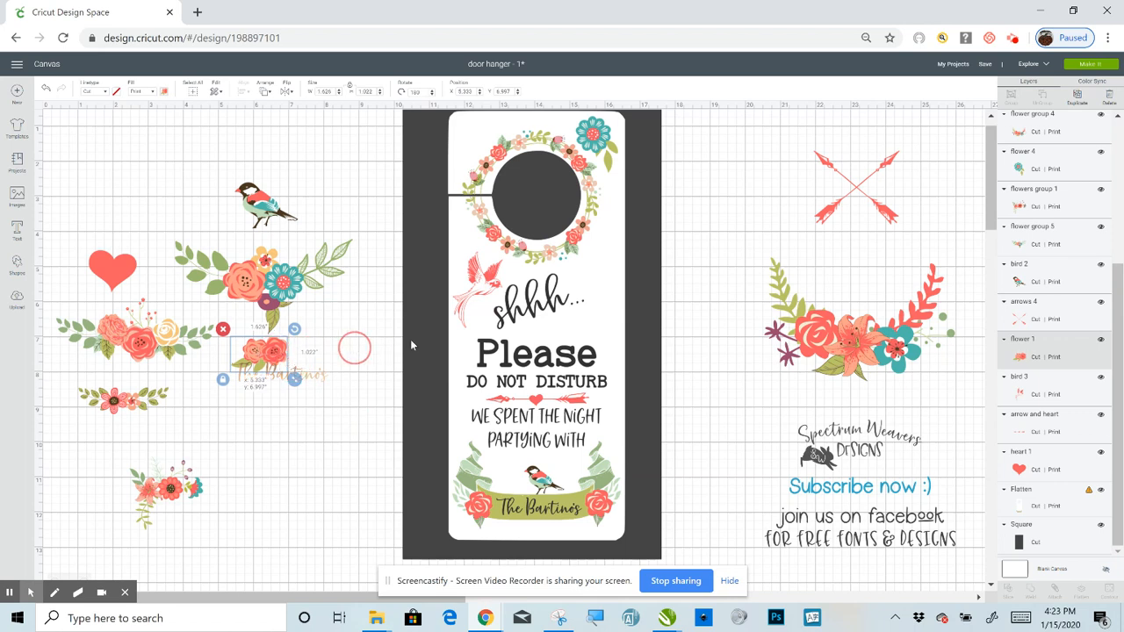
# Step: Try the rose pair on the hanger below the end of "shhh...", turned upright and flipped horizontally
pyautogui.moveTo(411, 345); pyautogui.dragTo(619, 324)
pyautogui.click(619, 324)
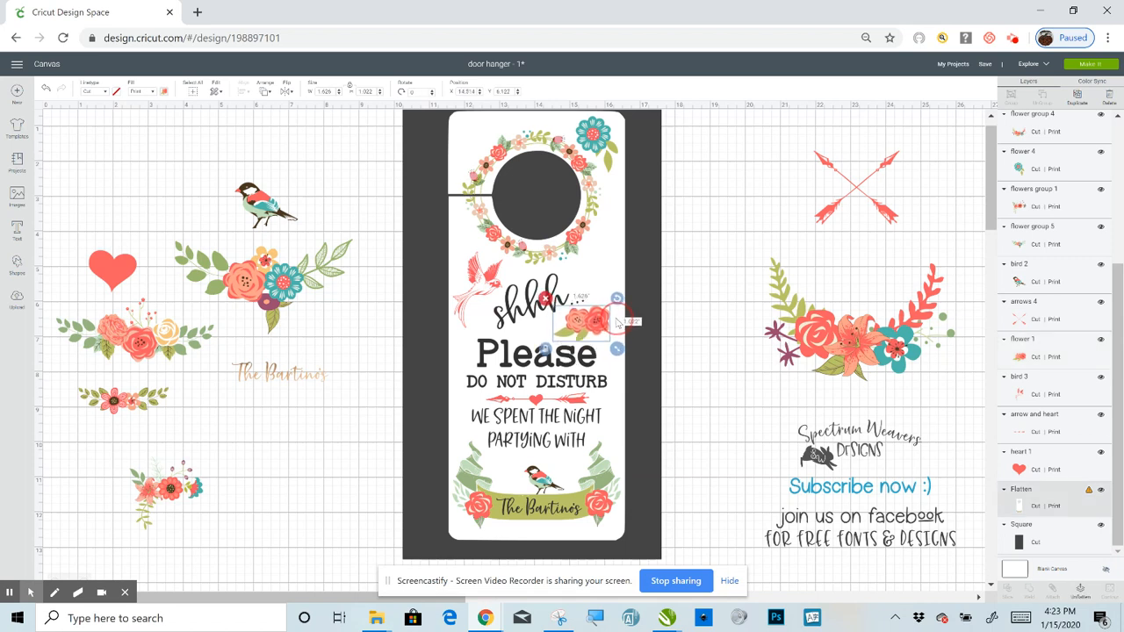
pyautogui.click(602, 327)
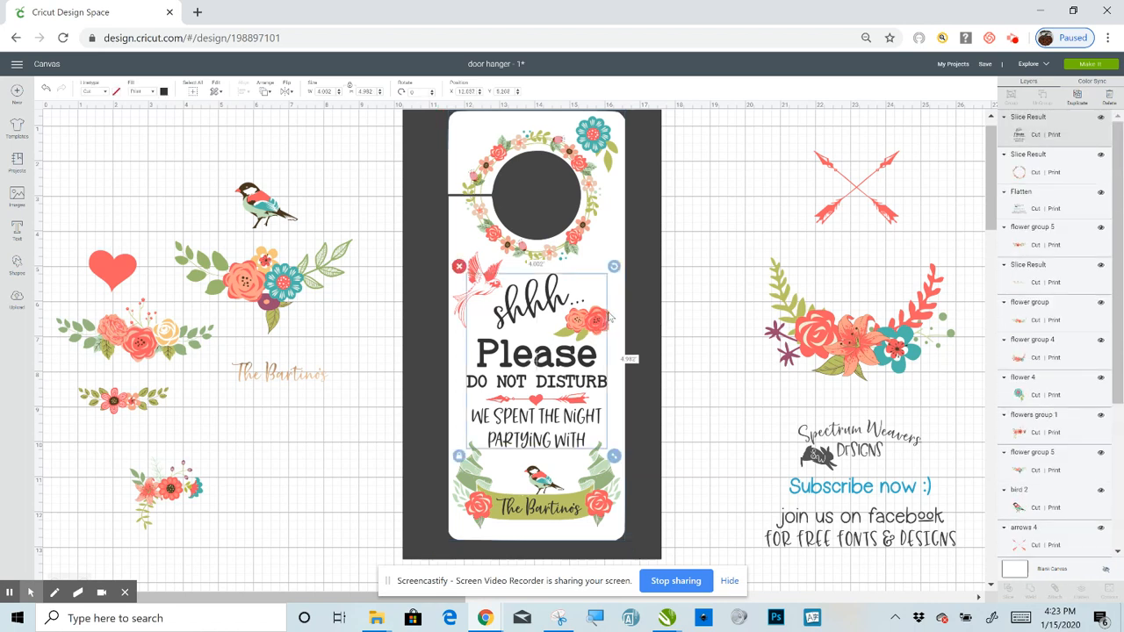
pyautogui.click(605, 320)
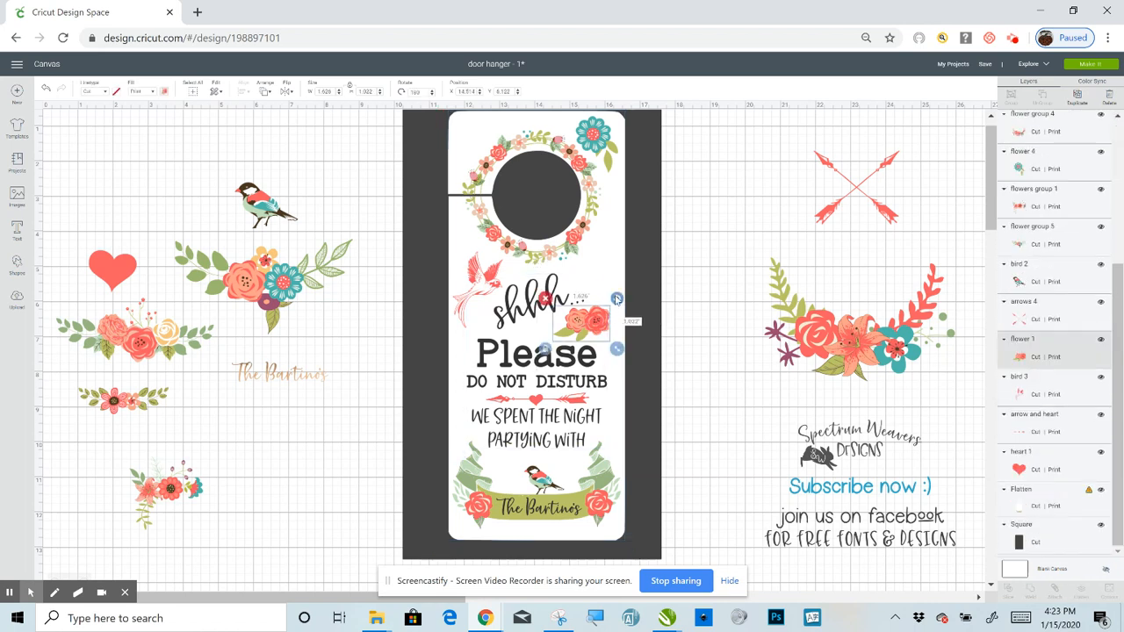
pyautogui.moveTo(617, 299); pyautogui.dragTo(525, 252)
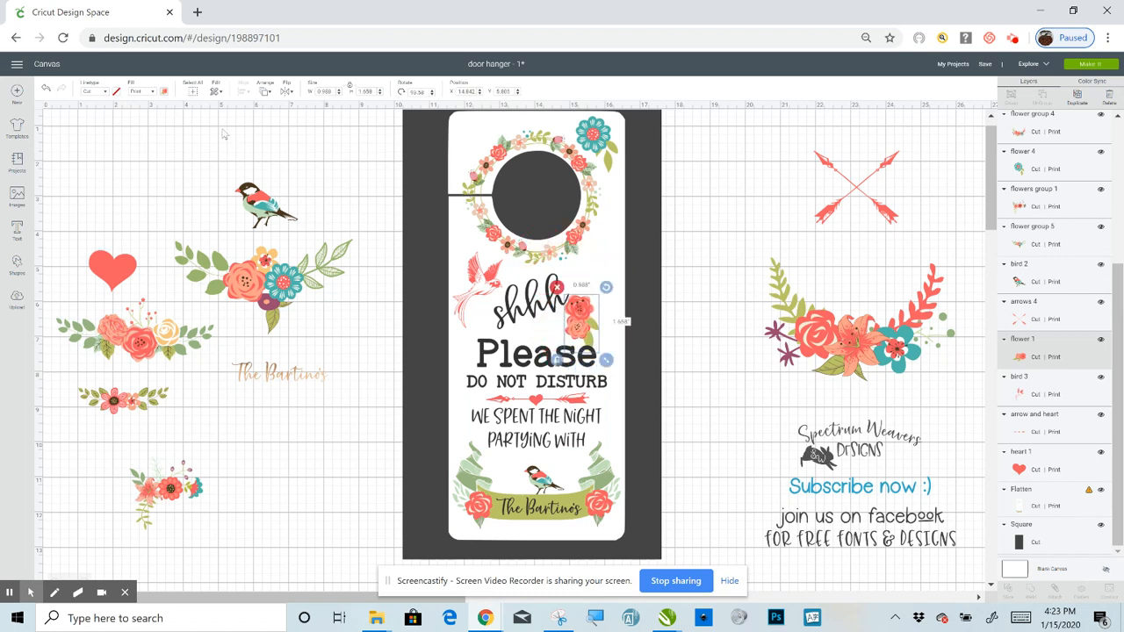
pyautogui.click(286, 91)
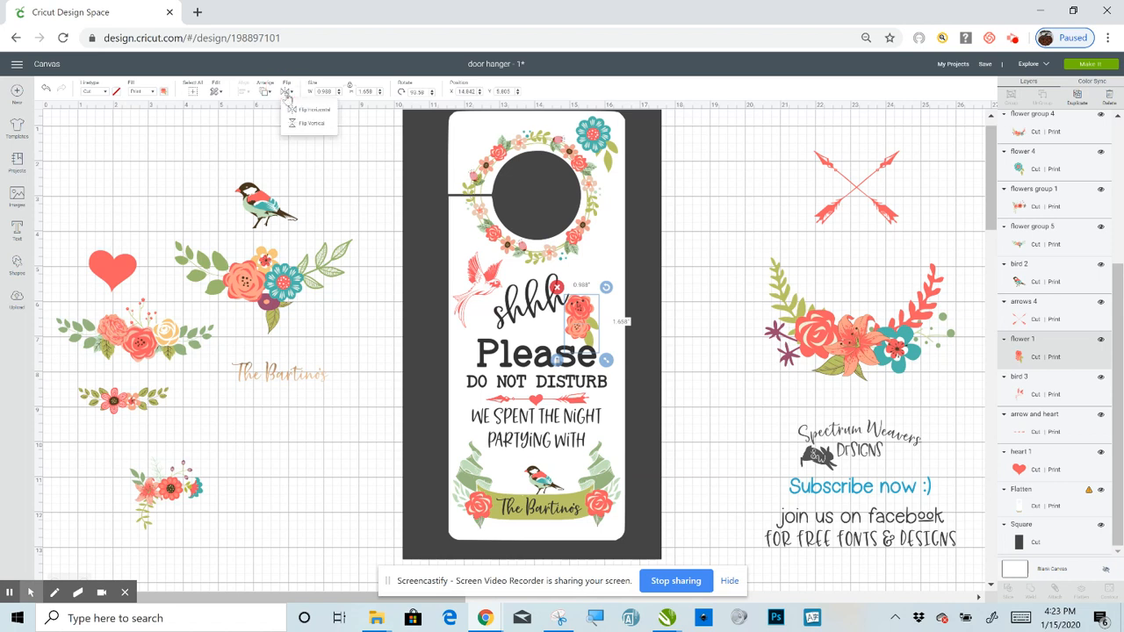
pyautogui.click(309, 110)
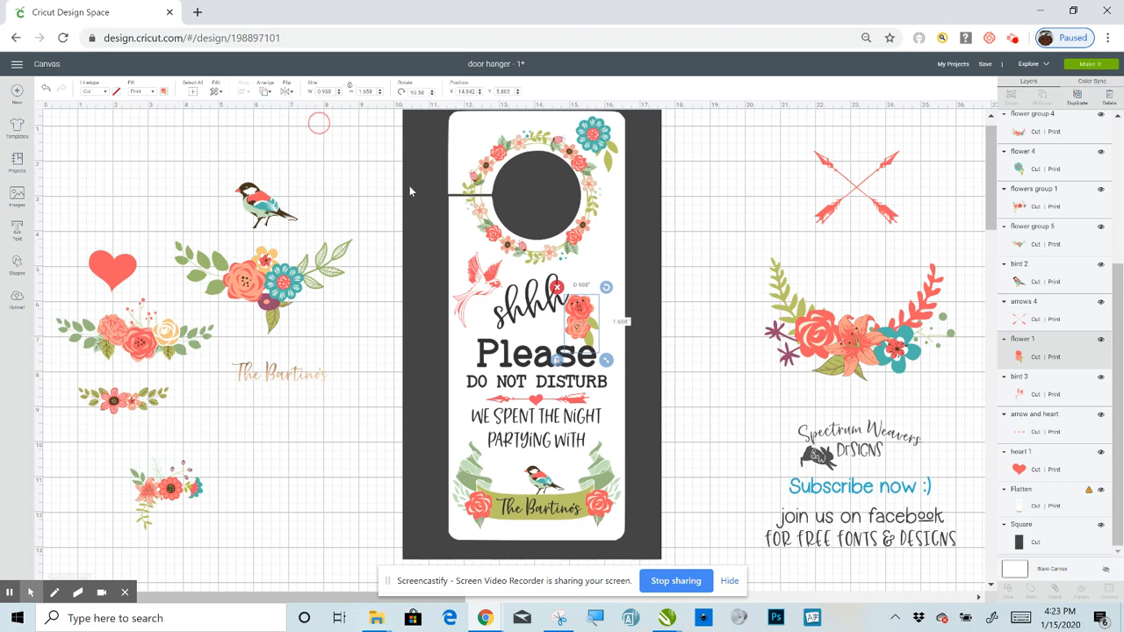
# Step: Try to reposition the rose pair beside "shhh..." and undo the accidental shift of the text block
pyautogui.click(603, 301)
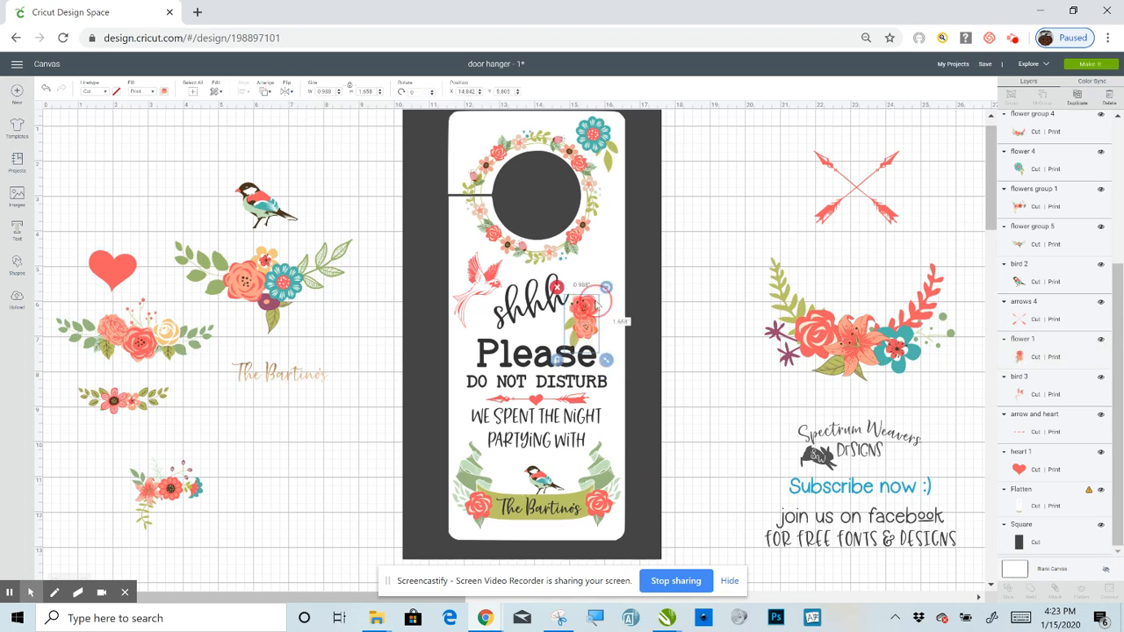
pyautogui.moveTo(603, 300); pyautogui.dragTo(608, 297)
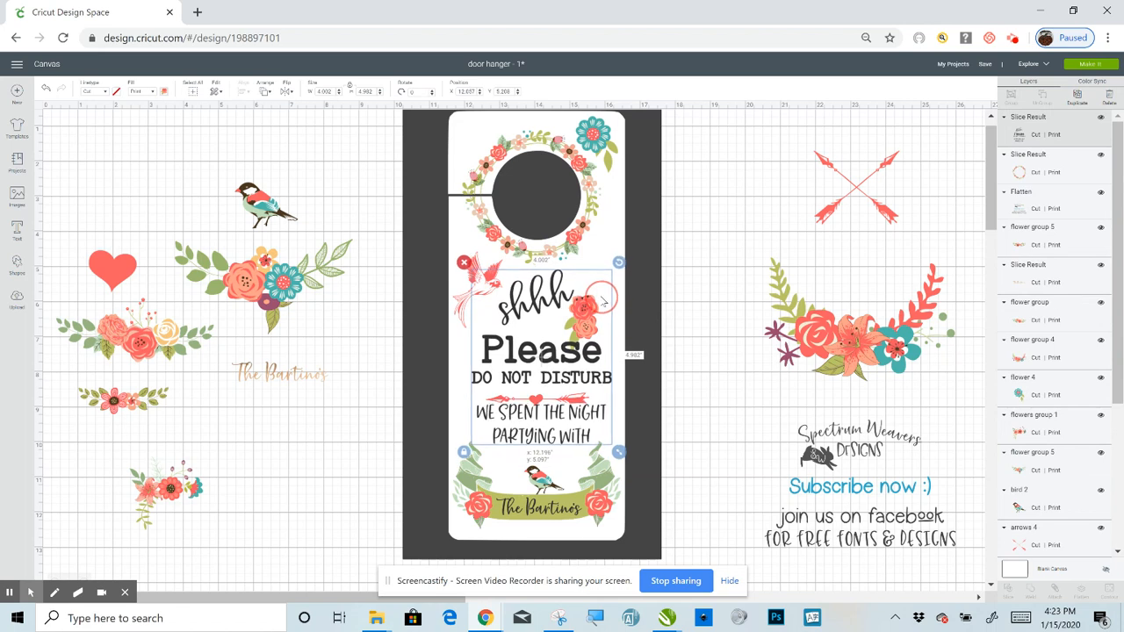
pyautogui.click(46, 89)
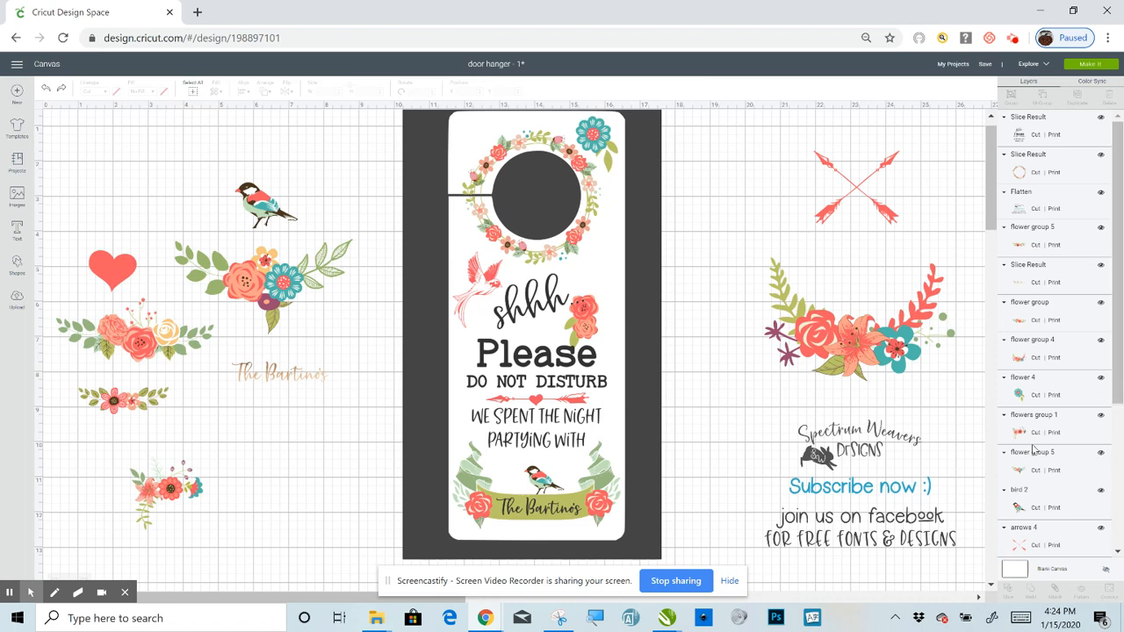
# Step: Select the "flower 1" rose pair and nudge it right, off the hanger to the dark background's edge
pyautogui.click(1023, 473)
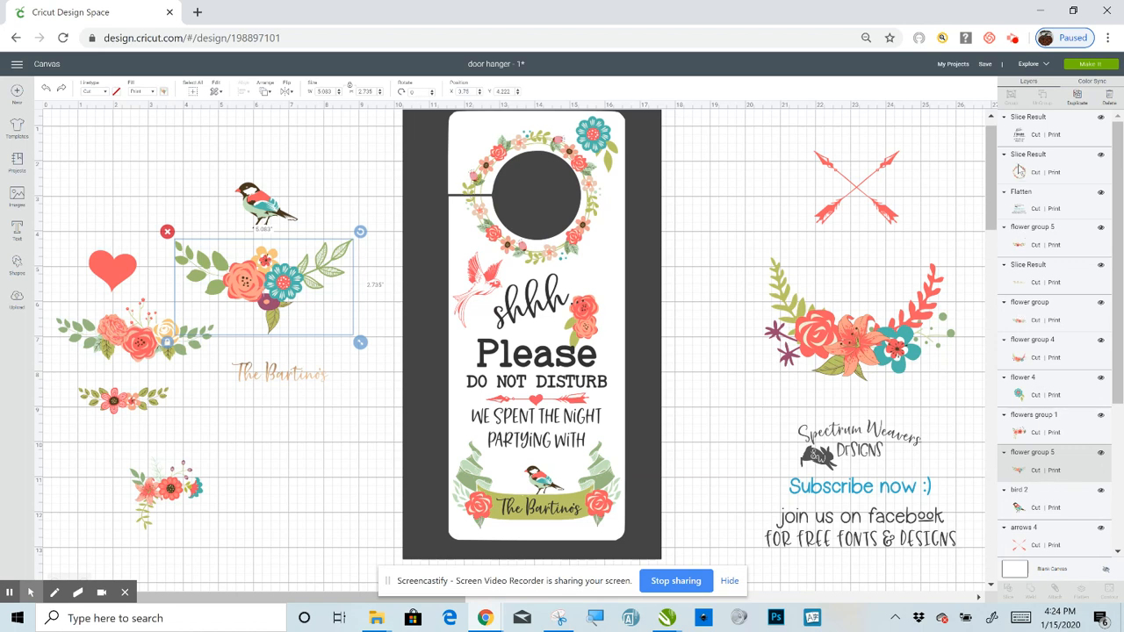
pyautogui.scroll(-3, 1115, 145)
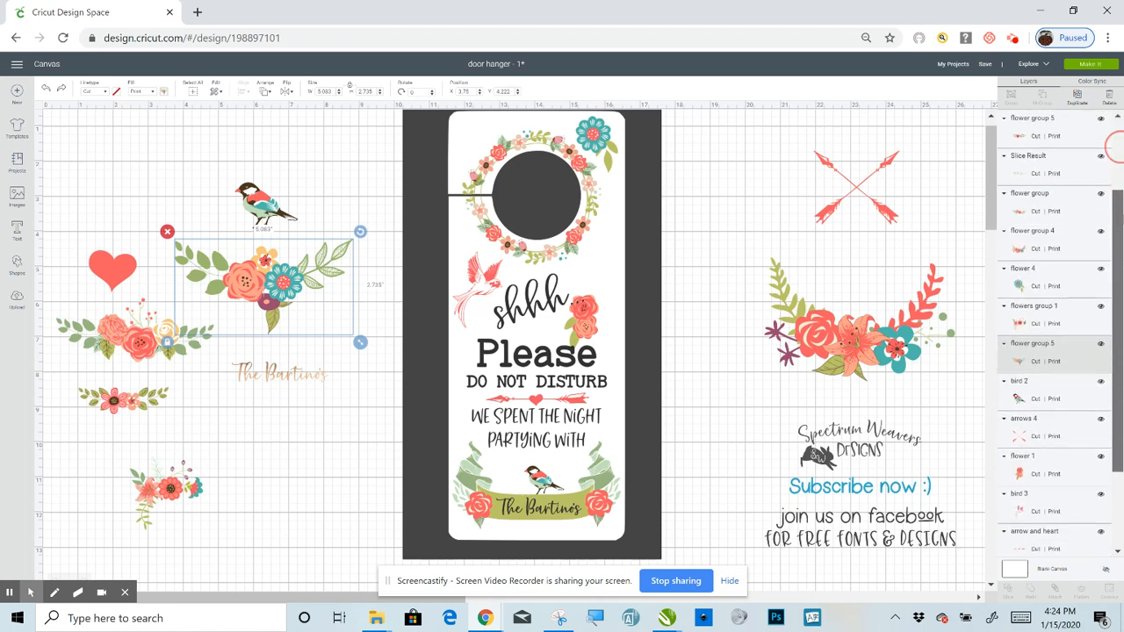
pyautogui.scroll(-1, 1113, 147)
pyautogui.click(1023, 412)
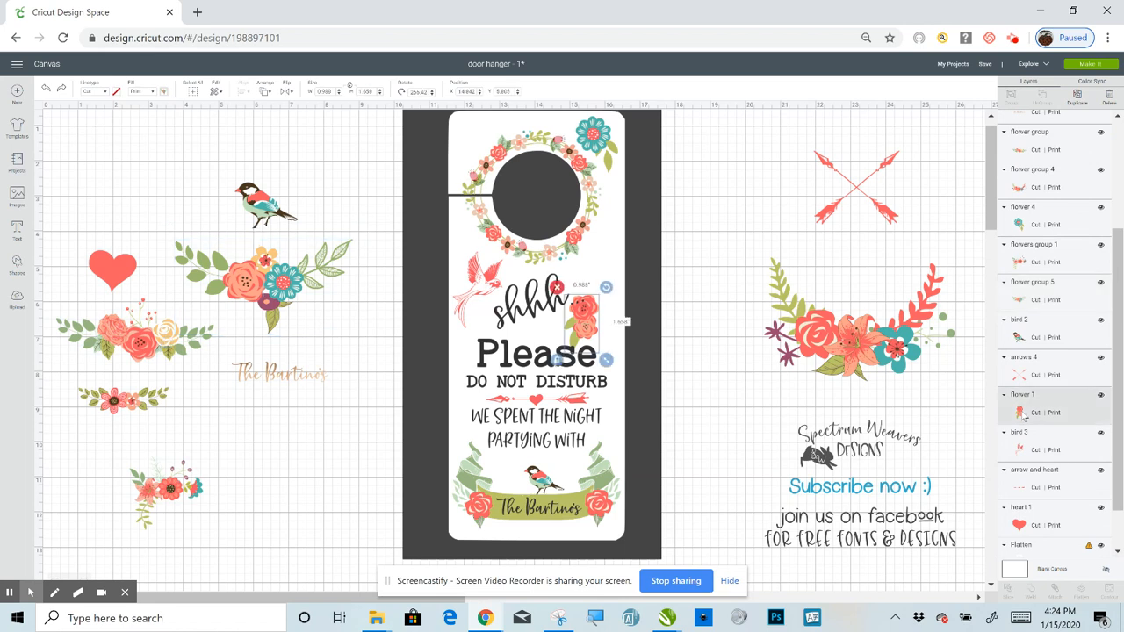
pyautogui.press('Right')
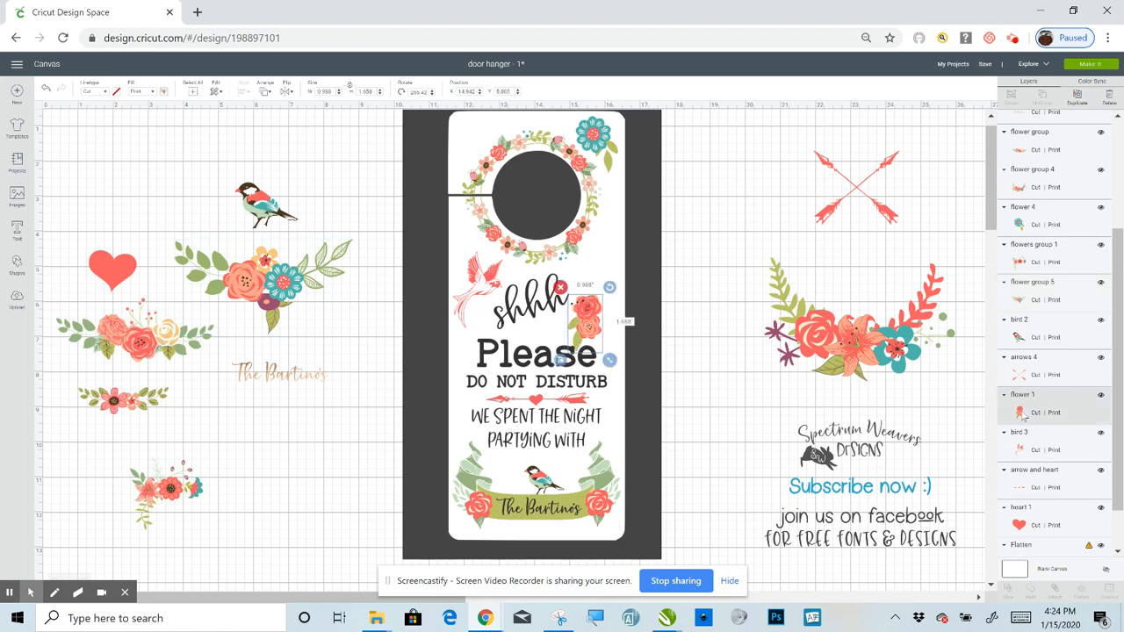
pyautogui.press('Right')
pyautogui.press('Right')
pyautogui.press('Right')
pyautogui.press('Right')
pyautogui.press('Right')
pyautogui.press('Right')
pyautogui.press('Right')
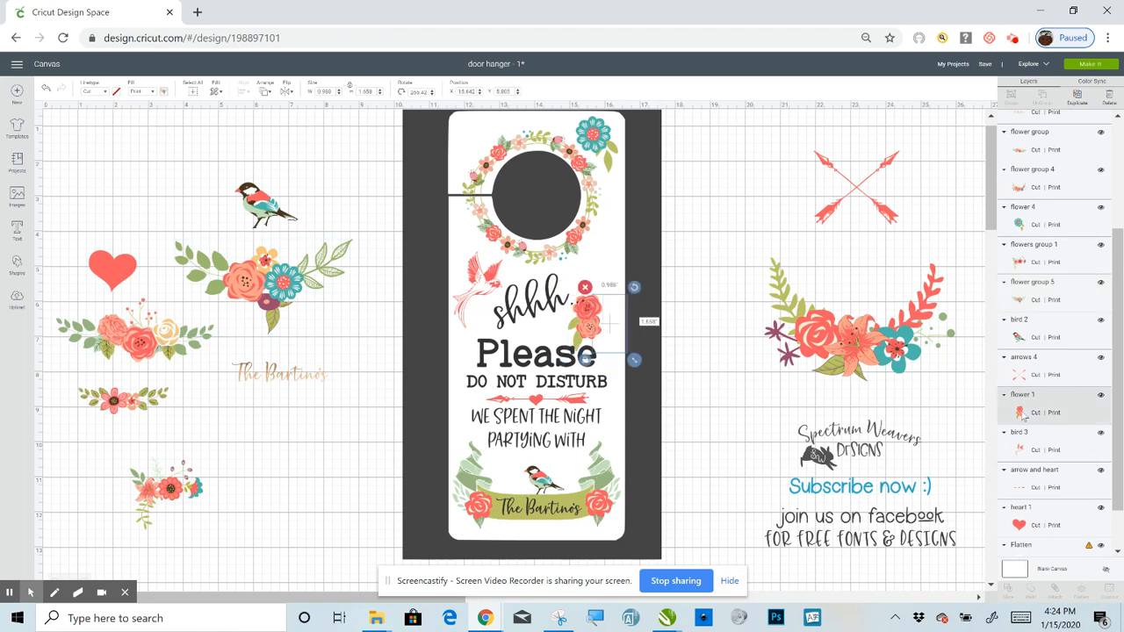
pyautogui.press('Right')
pyautogui.press('Right')
pyautogui.press('Right')
pyautogui.press('Right')
pyautogui.press('Right')
pyautogui.press('Right')
pyautogui.press('Right')
pyautogui.press('Right')
pyautogui.press('Right')
pyautogui.press('Right')
pyautogui.press('Right')
pyautogui.press('Right')
pyautogui.press('Right')
pyautogui.press('Right')
pyautogui.press('Right')
pyautogui.press('Right')
pyautogui.press('Right')
pyautogui.press('Right')
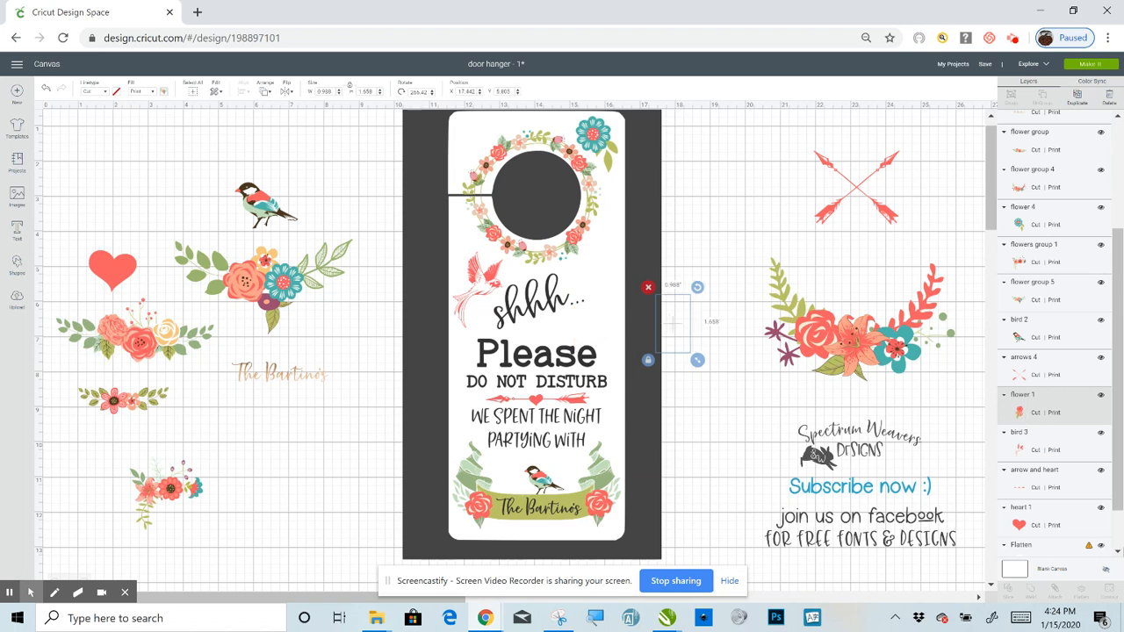
pyautogui.click(753, 464)
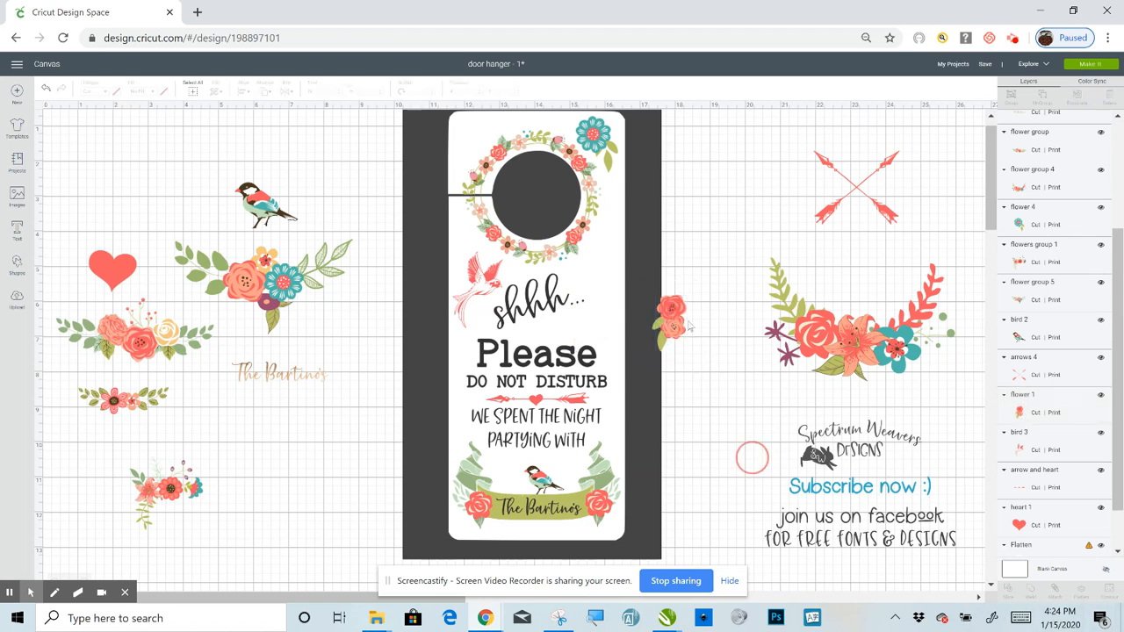
# Step: Try the rose pair over the top of the wreath and nudge it right toward the teal flower
pyautogui.moveTo(672, 322); pyautogui.dragTo(545, 167)
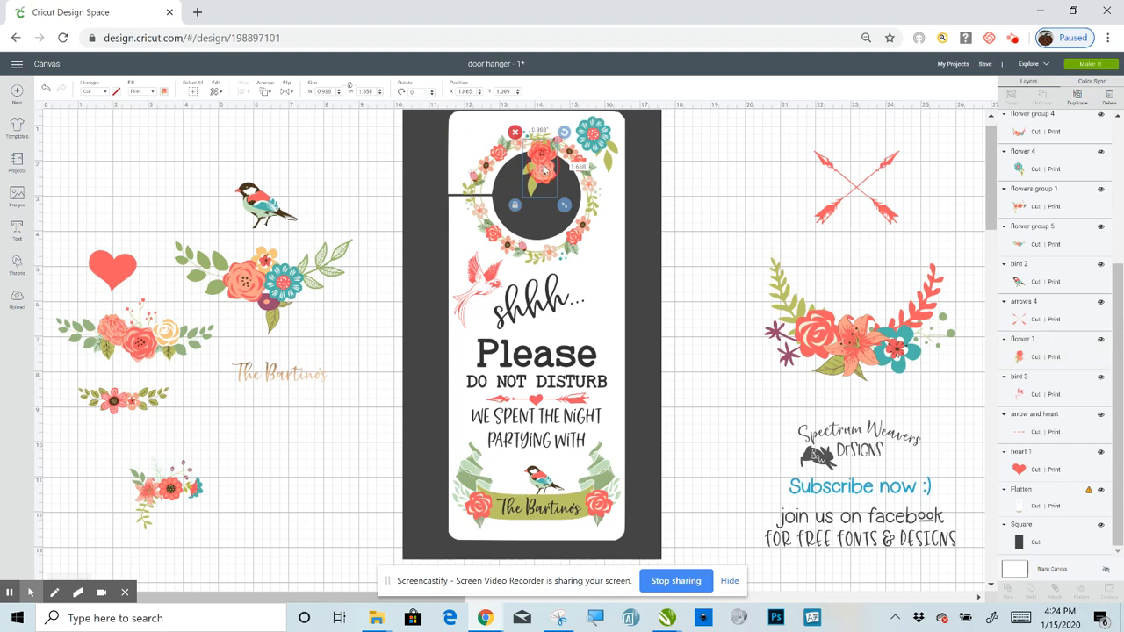
pyautogui.hotkey('ctrl', 'z')
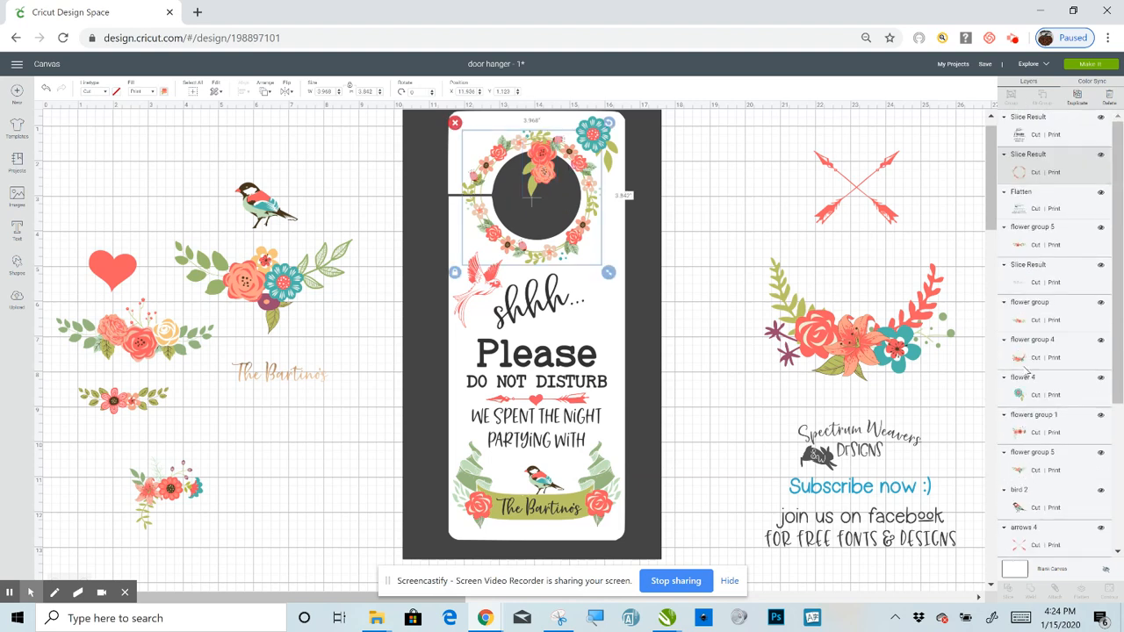
pyautogui.click(1029, 474)
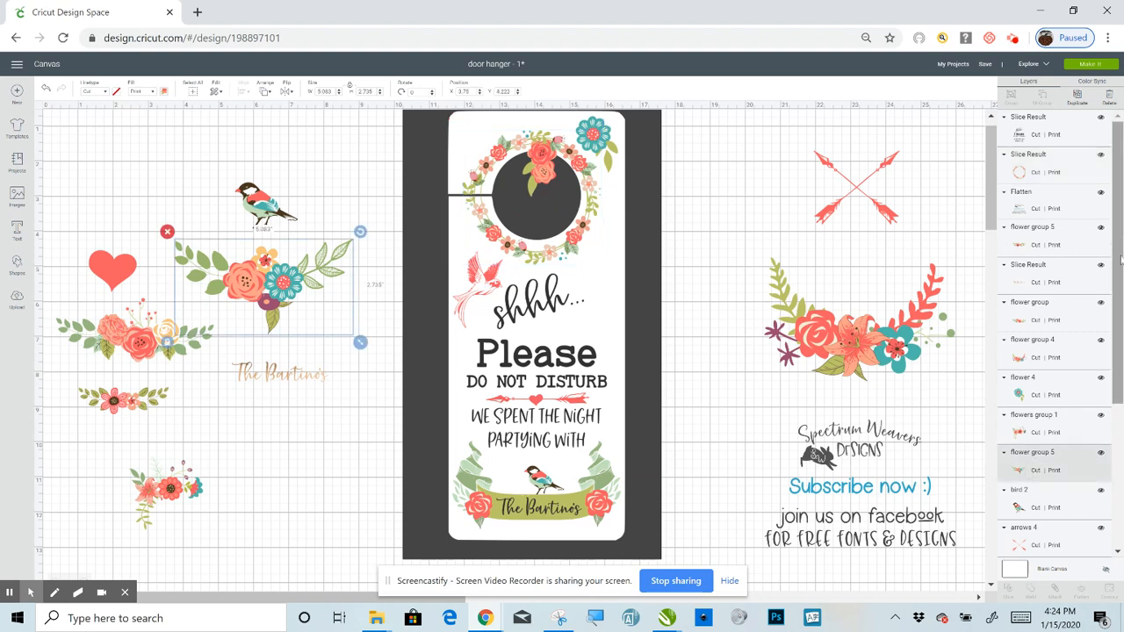
pyautogui.scroll(-3, 1119, 261)
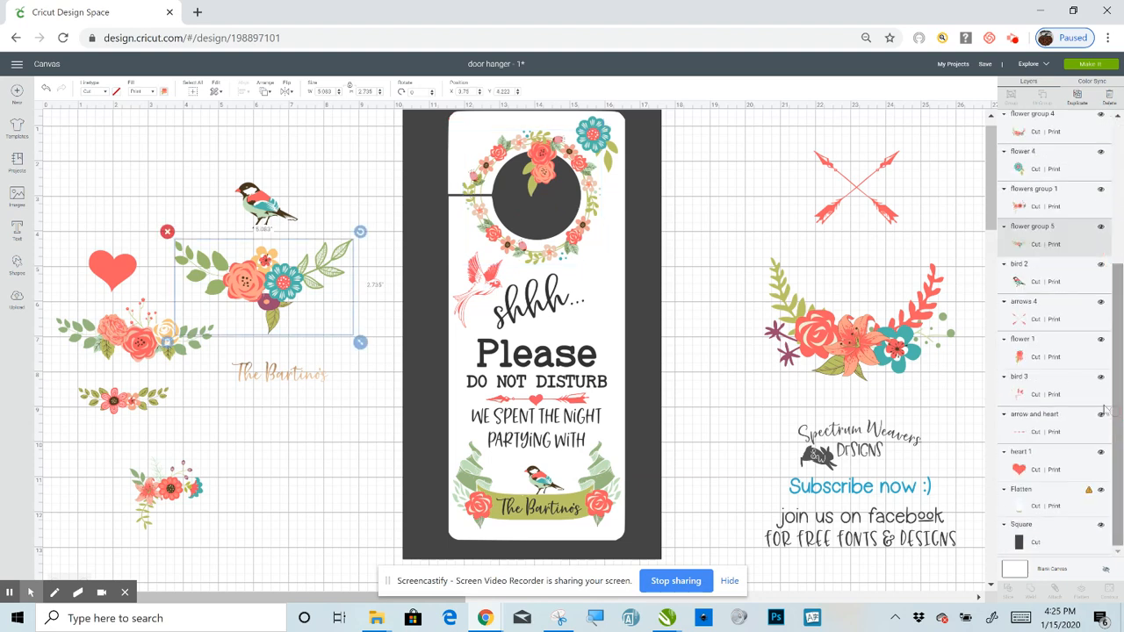
pyautogui.click(1019, 355)
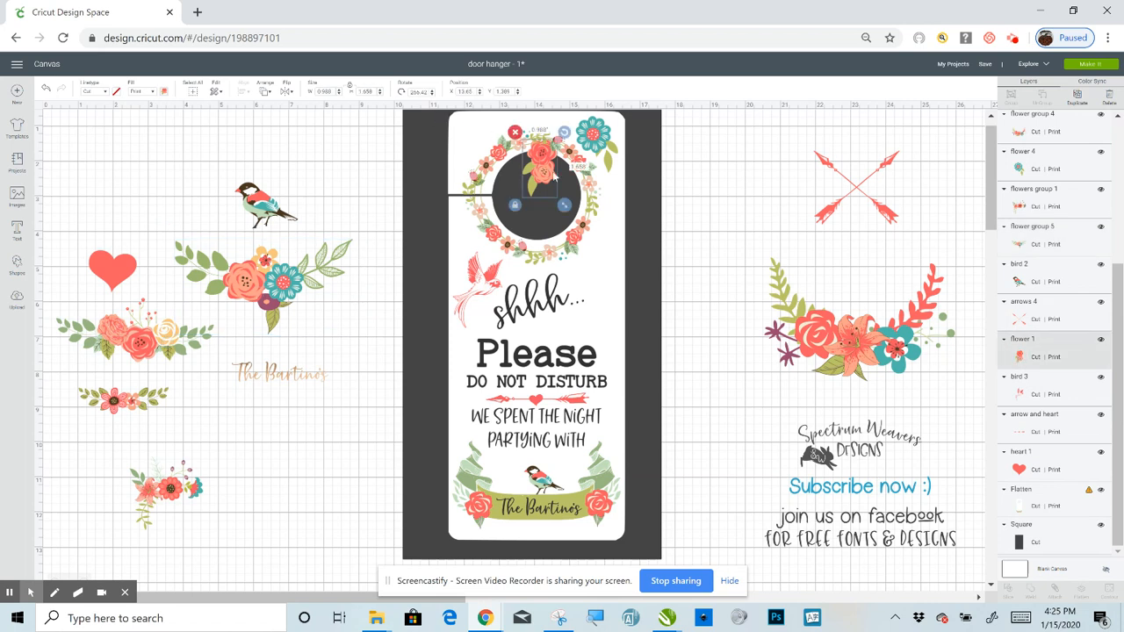
pyautogui.press('Right')
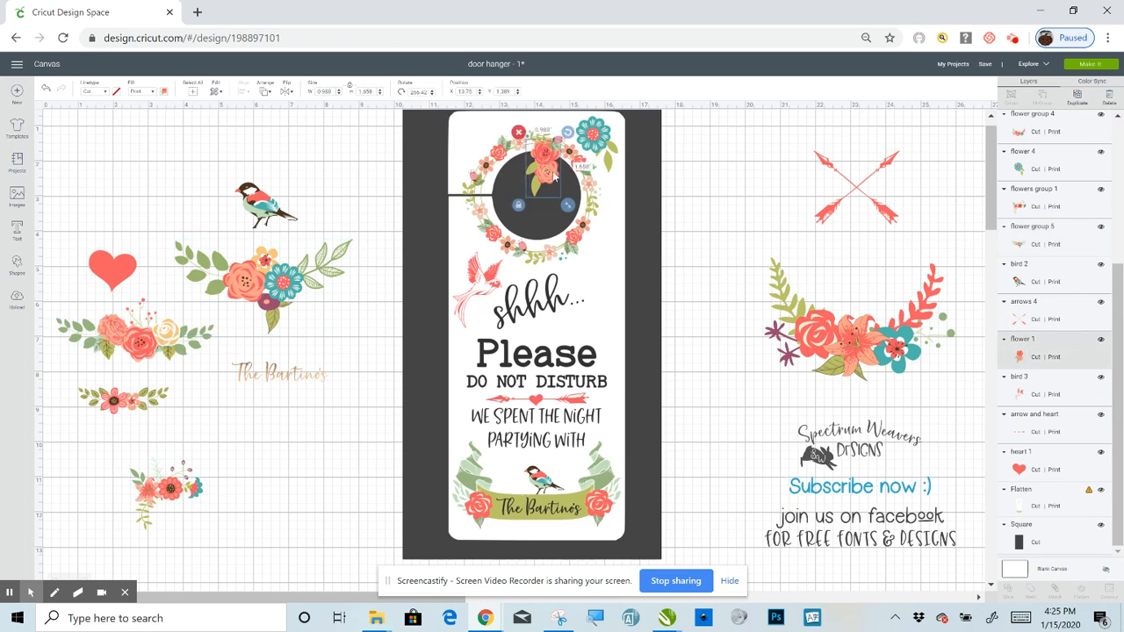
pyautogui.press('Right')
pyautogui.press('Right')
pyautogui.press('Right')
pyautogui.press('Right')
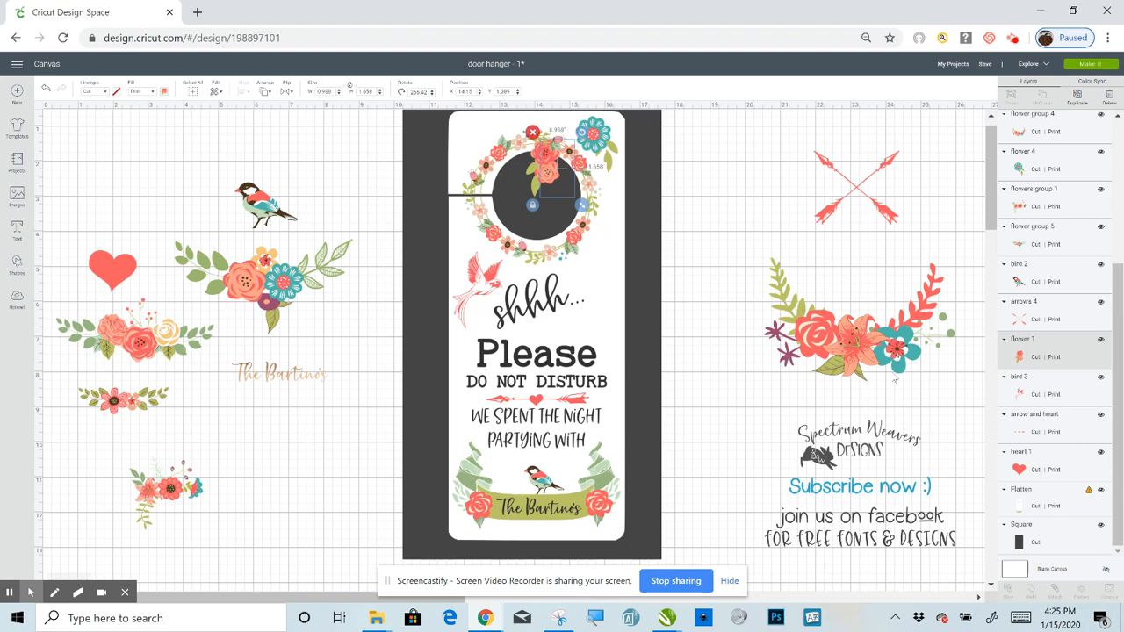
# Step: Delete the rose pair and the leftover peach family-name text beside the hanger
pyautogui.press('Delete')
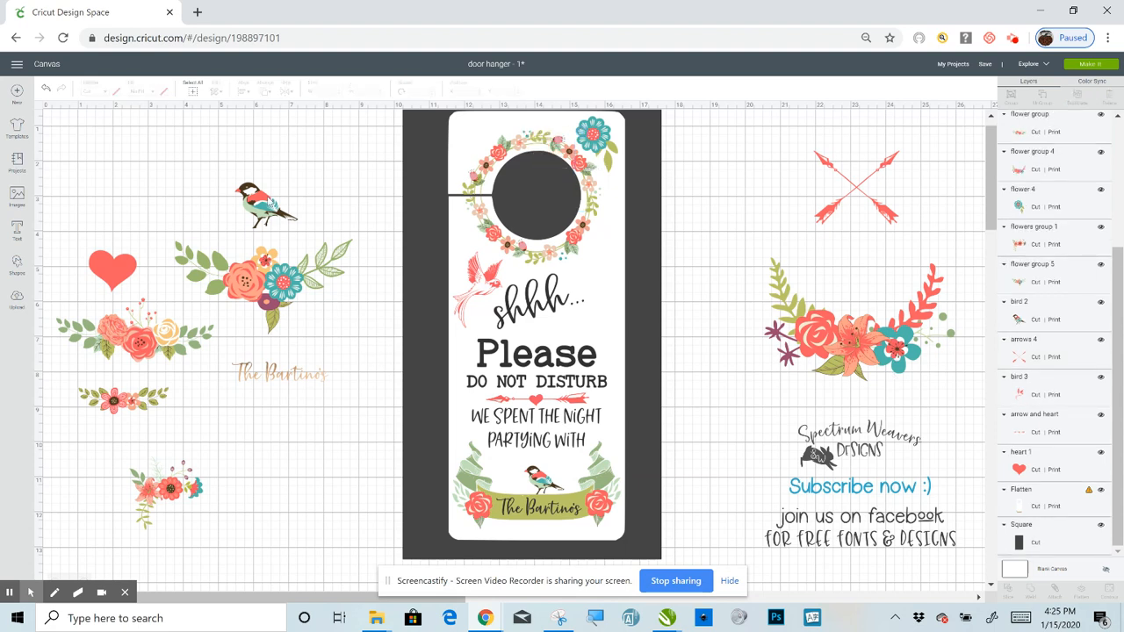
pyautogui.click(283, 379)
pyautogui.moveTo(339, 439); pyautogui.dragTo(233, 419)
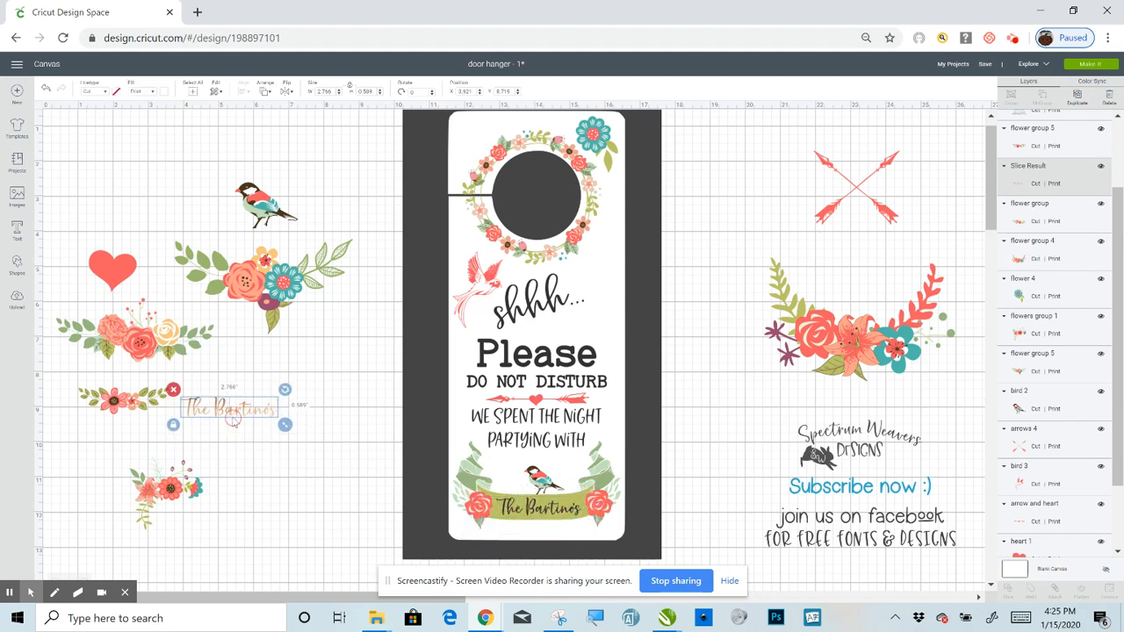
pyautogui.press('Delete')
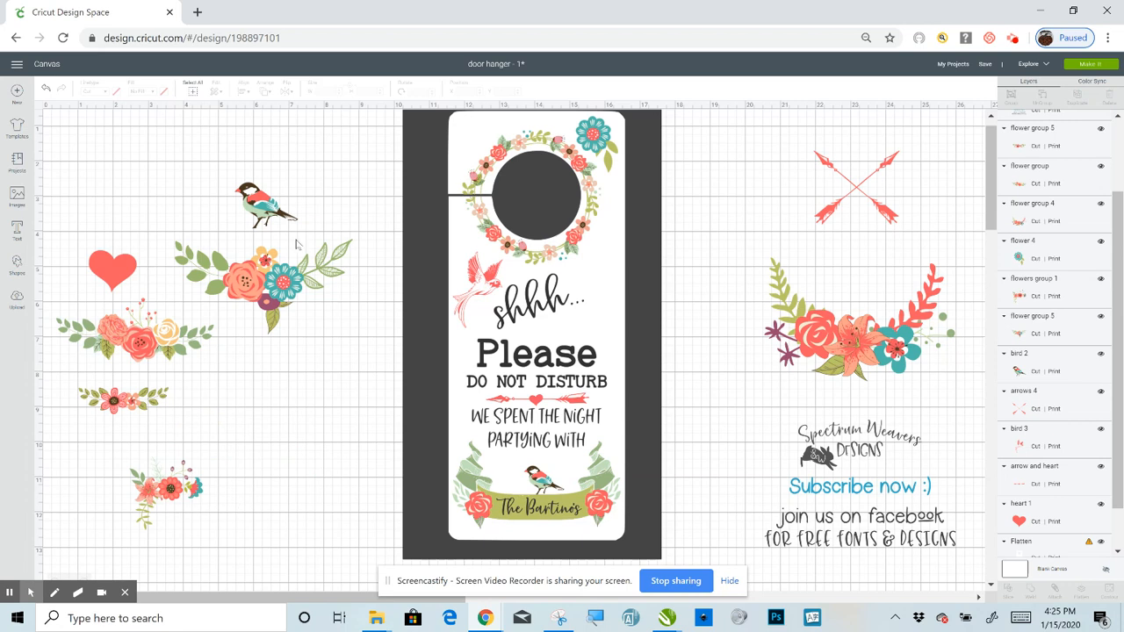
# Step: Shrink the coral heart to about 0.64 inches wide and place it in front of "Please" at the hanger's left edge
pyautogui.click(110, 278)
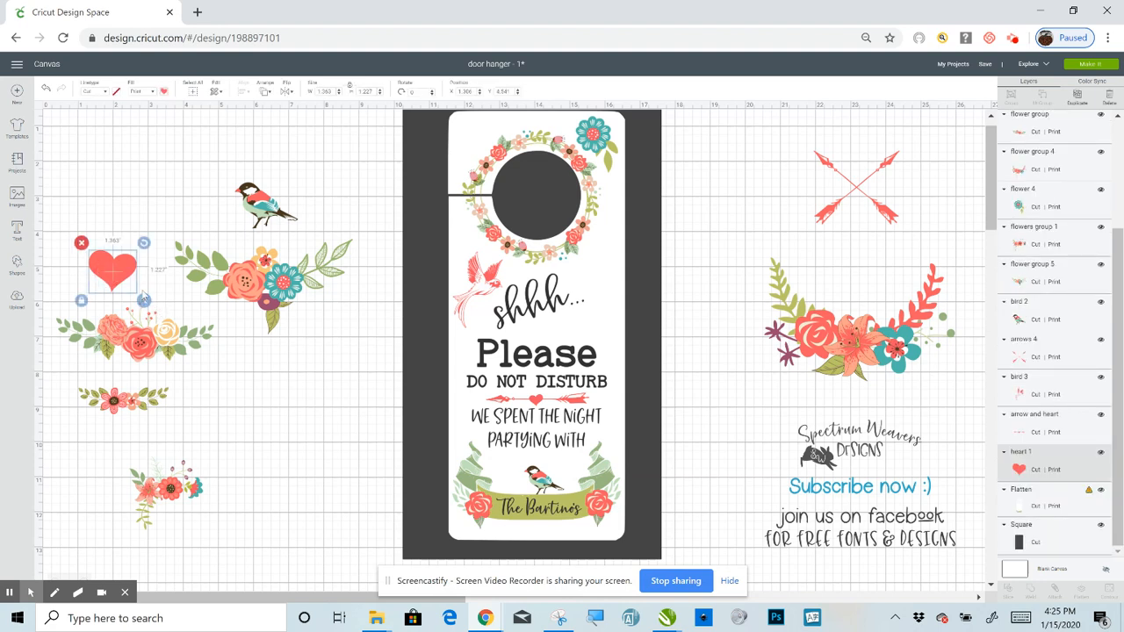
pyautogui.moveTo(139, 298); pyautogui.dragTo(465, 352)
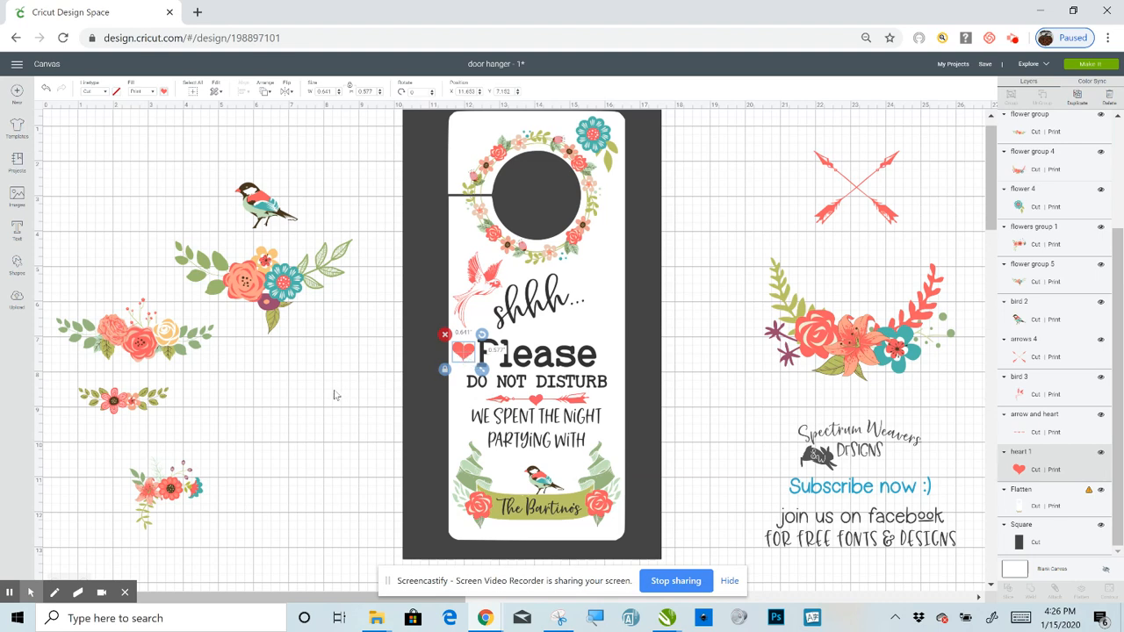
# Step: Delete the crossed arrows and the large lily flower group to the right of the hanger
pyautogui.click(356, 422)
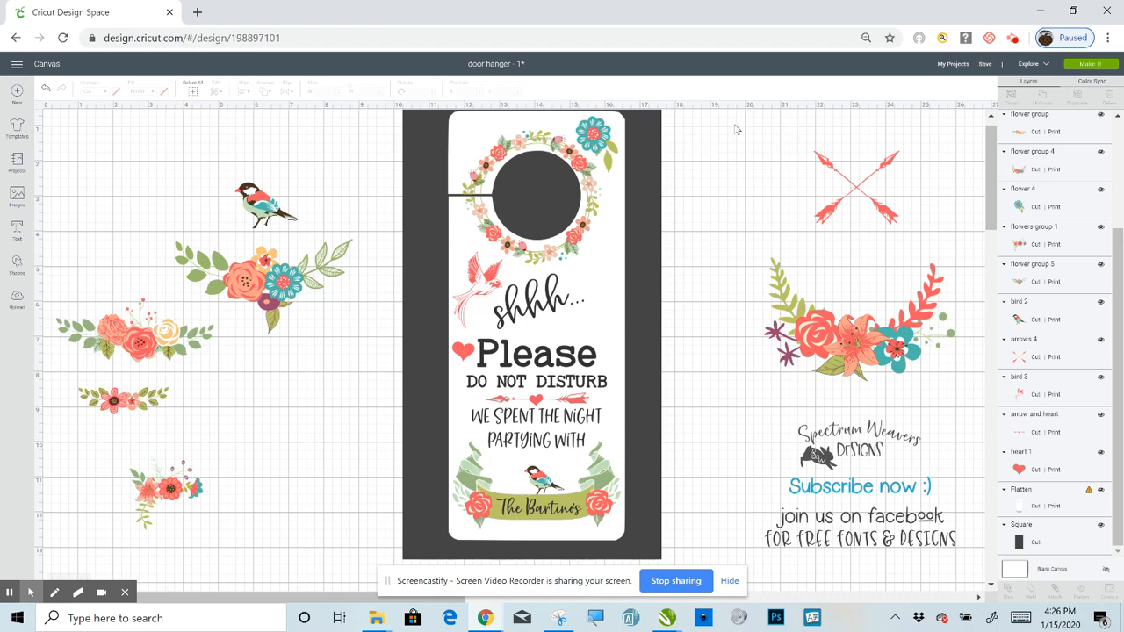
pyautogui.moveTo(732, 123); pyautogui.dragTo(943, 549)
pyautogui.moveTo(963, 405); pyautogui.dragTo(964, 406)
pyautogui.press('Delete')
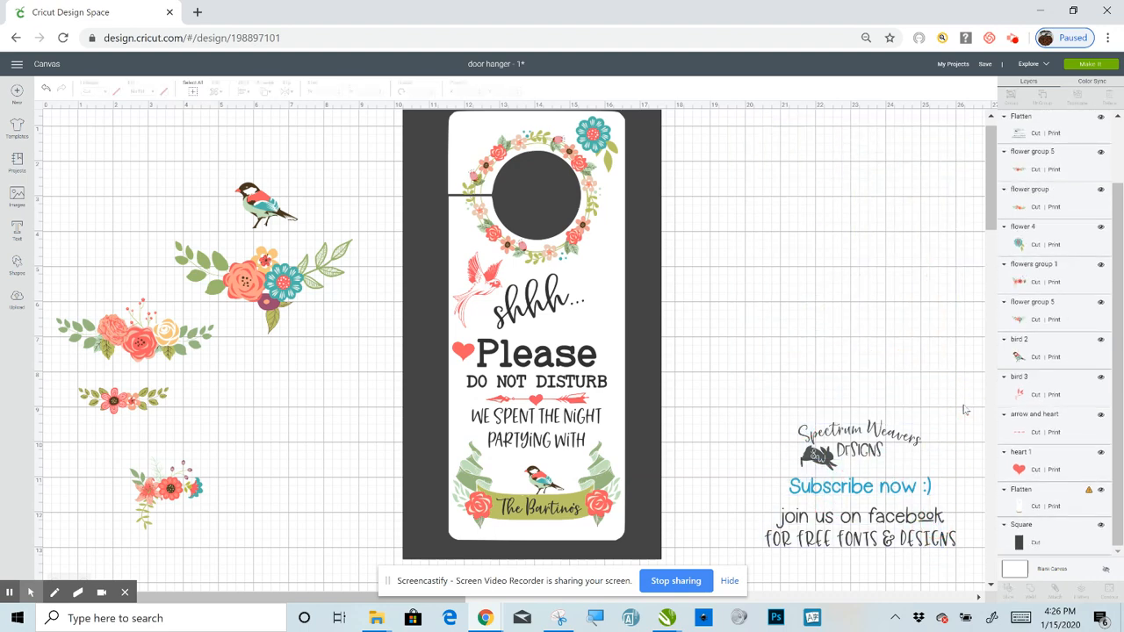
# Step: Delete the dark background square and all the unused bird and flower groups left of the hanger
pyautogui.click(660, 213)
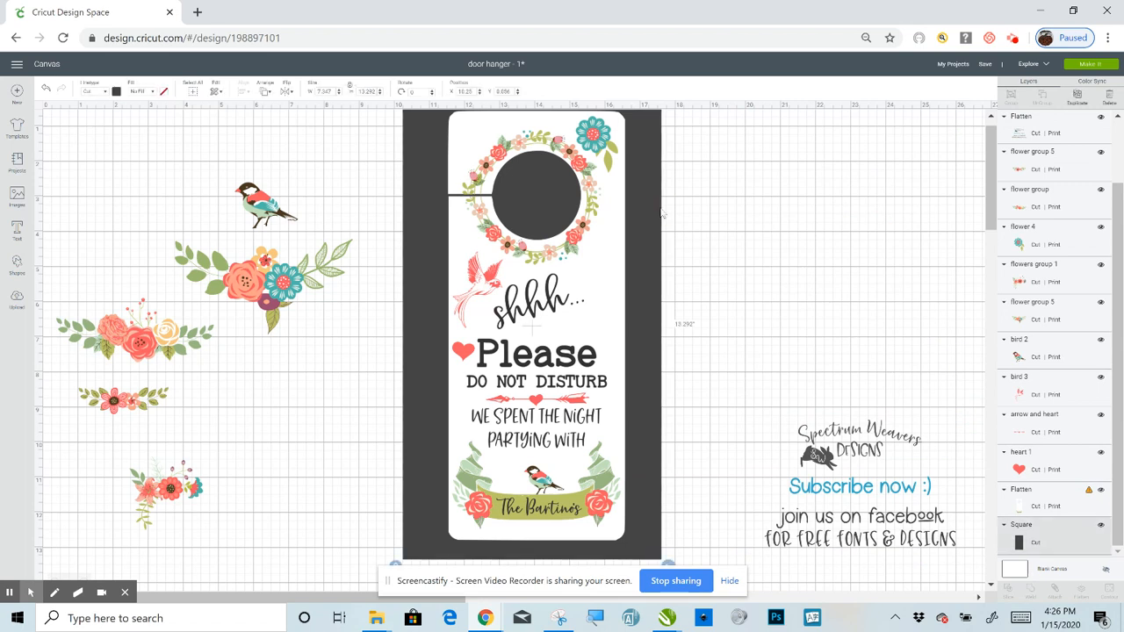
pyautogui.press('Delete')
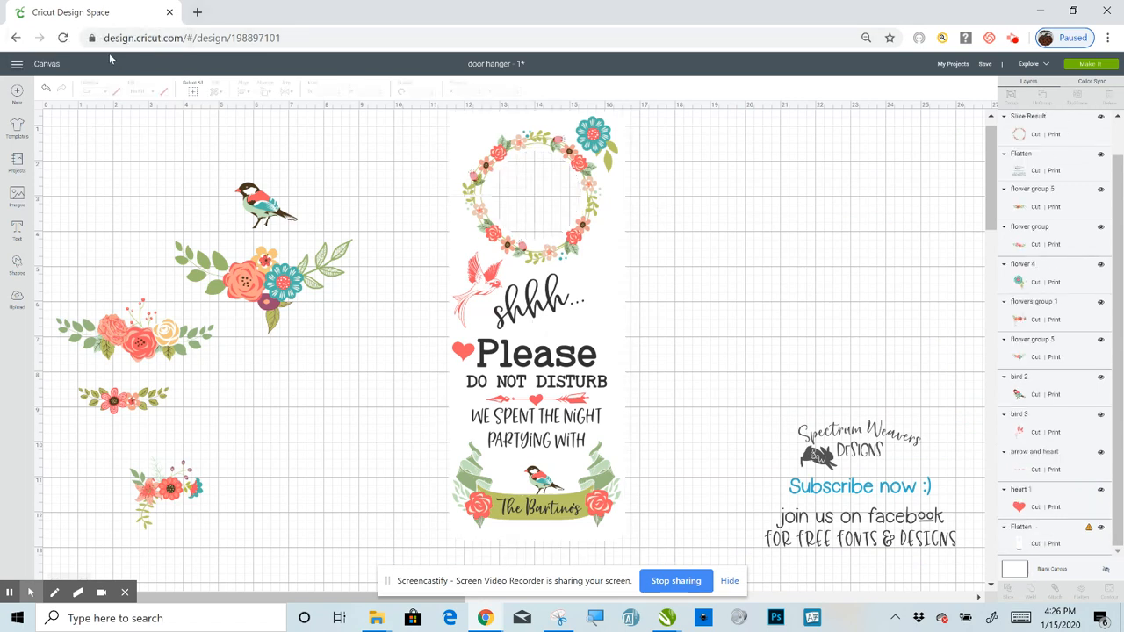
pyautogui.moveTo(55, 120); pyautogui.dragTo(352, 548)
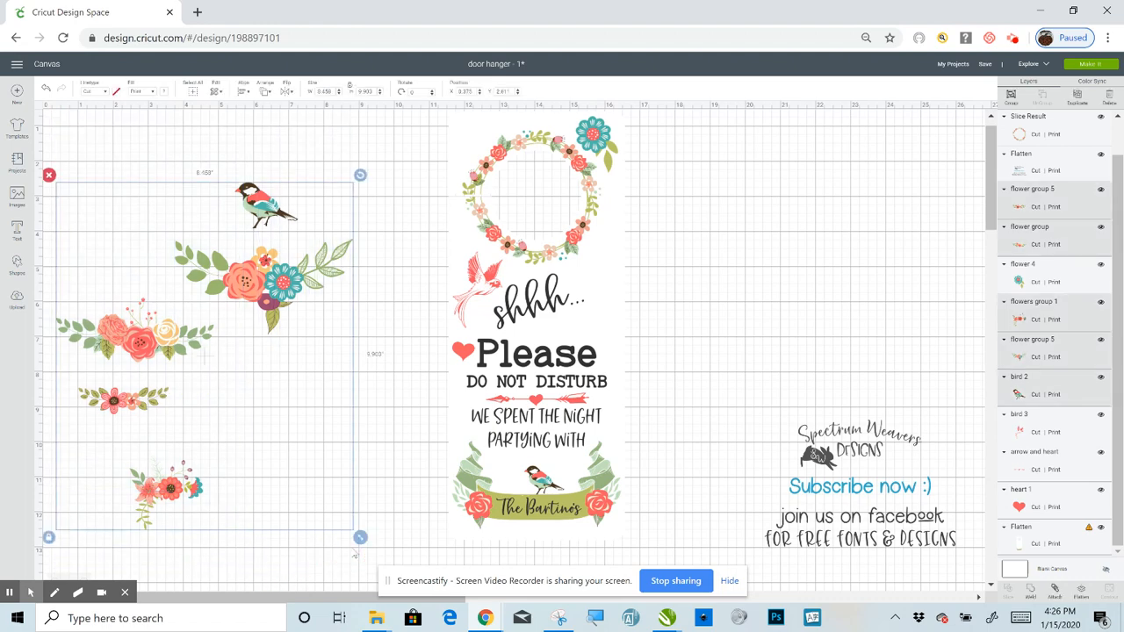
pyautogui.press('Delete')
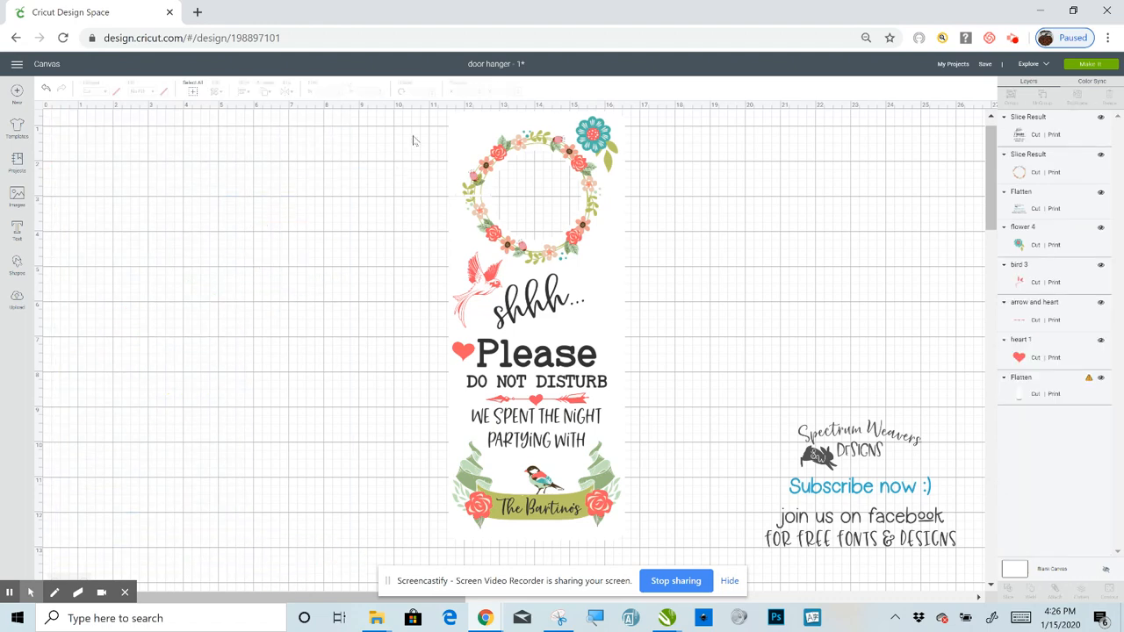
# Step: Flatten all the hanger's pieces into one printable layer and move it about 2 inches left
pyautogui.moveTo(417, 123); pyautogui.dragTo(672, 554)
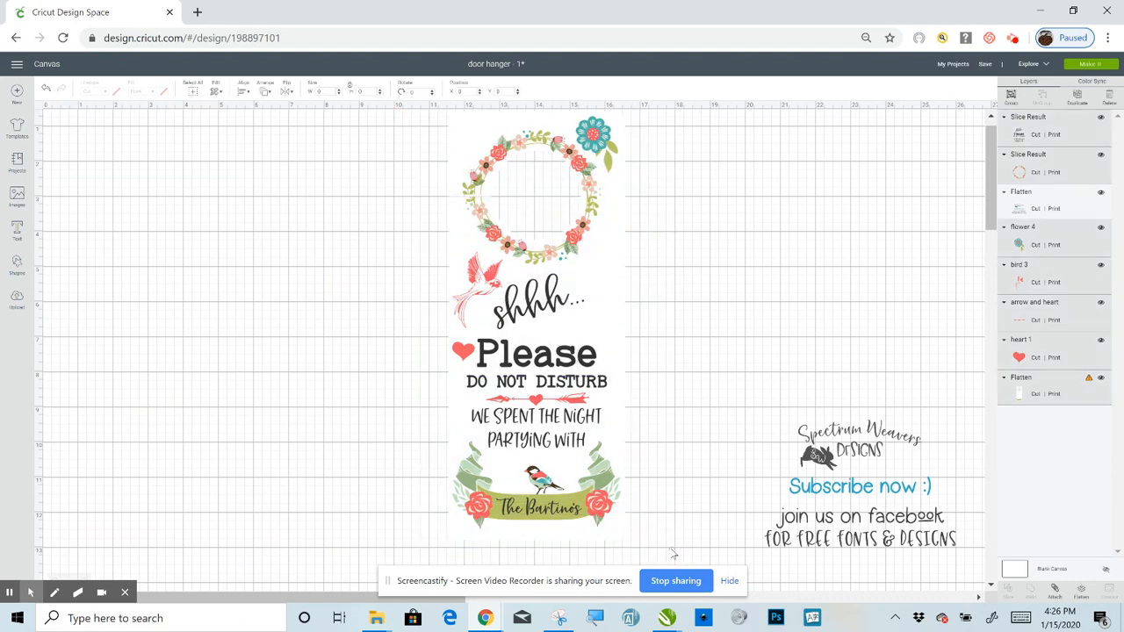
pyautogui.click(1082, 597)
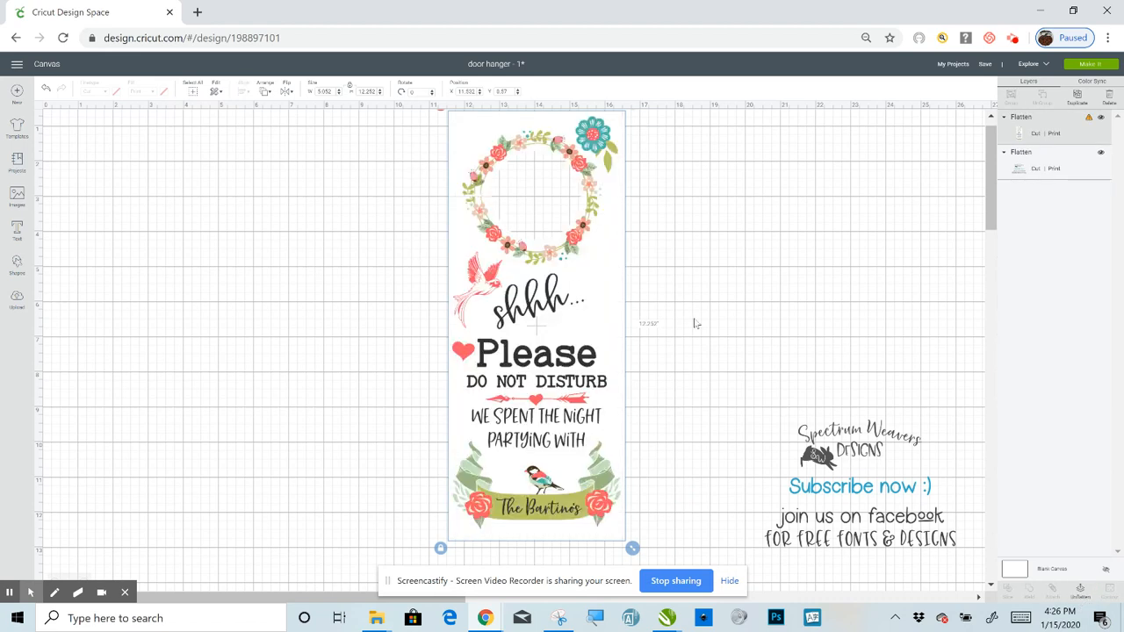
pyautogui.moveTo(536, 321); pyautogui.dragTo(467, 316)
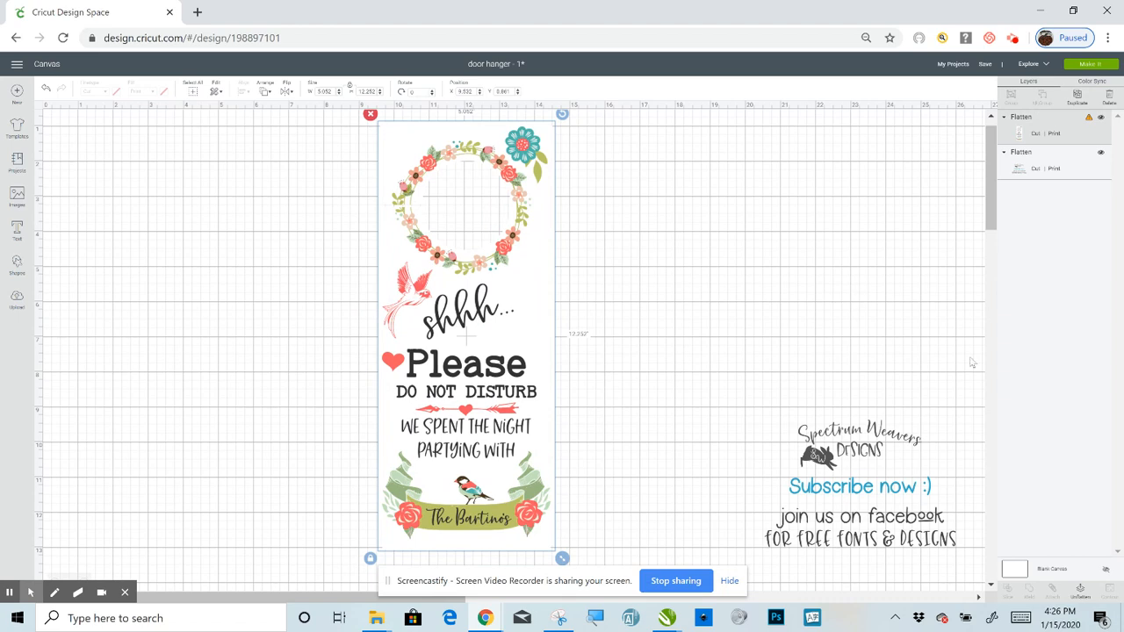
# Step: Delete the flattened "Spectrum Weavers Designs" promotional text block beside the hanger
pyautogui.click(833, 460)
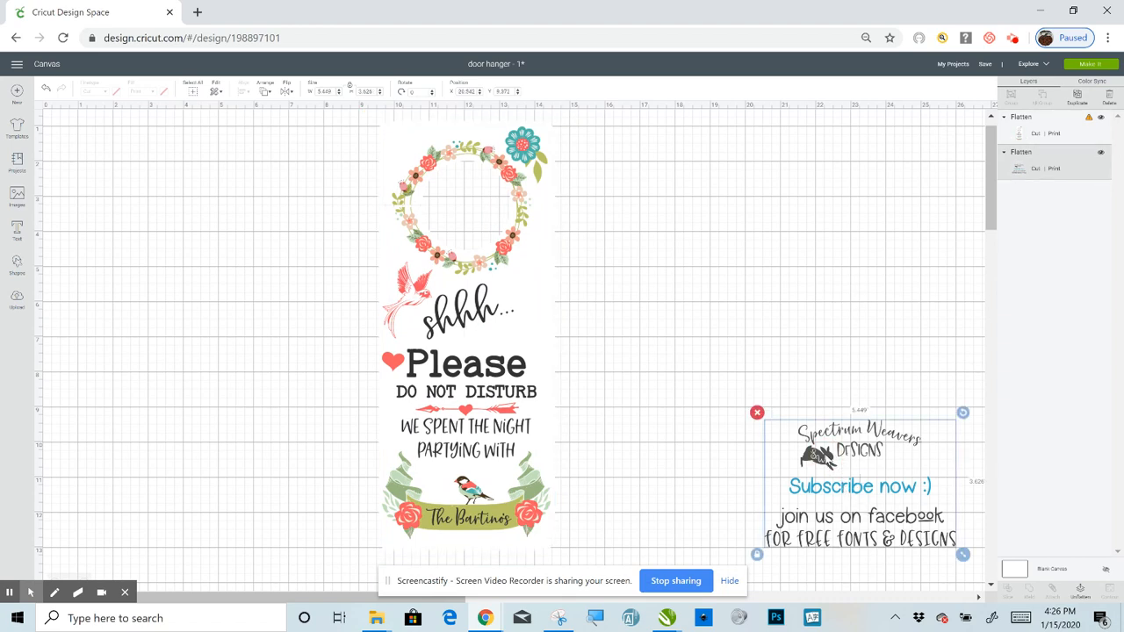
pyautogui.click(450, 395)
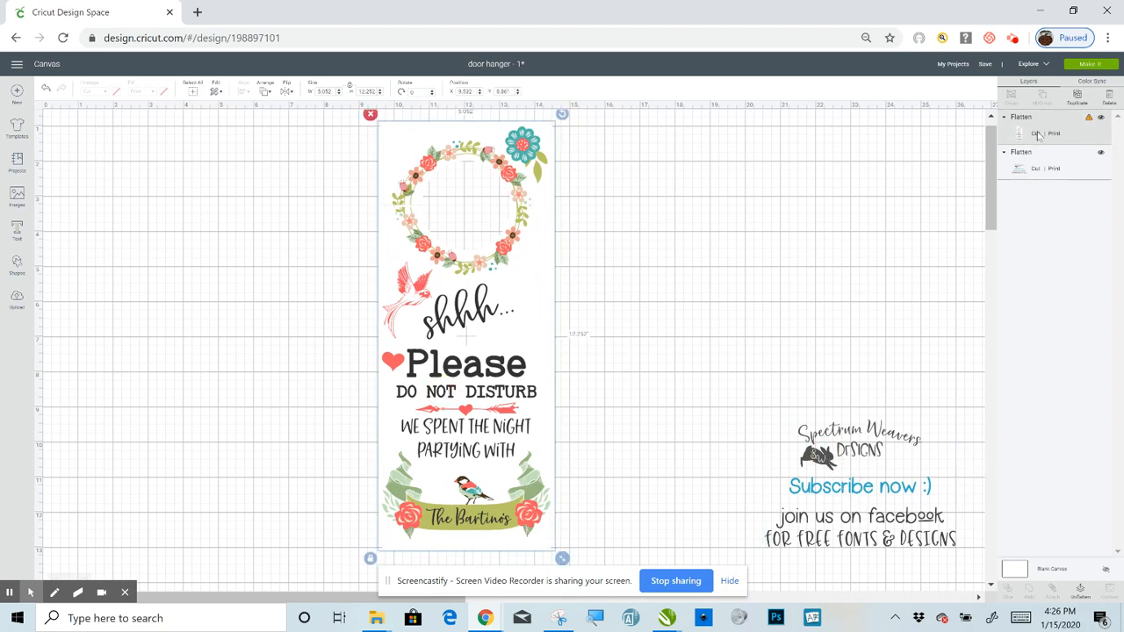
pyautogui.click(826, 488)
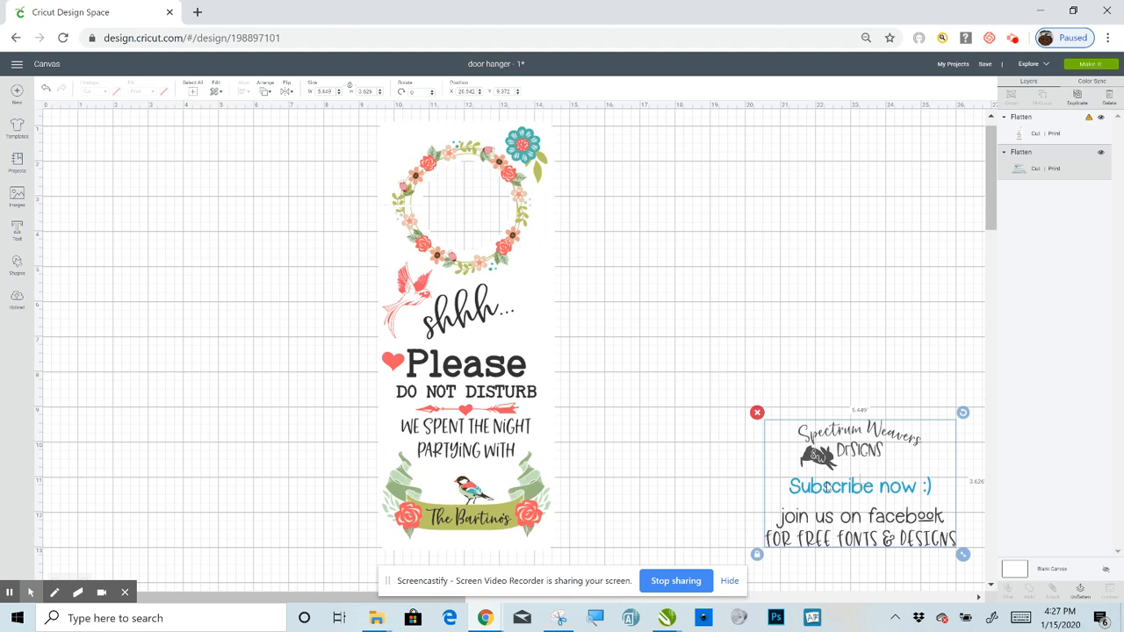
pyautogui.press('Delete')
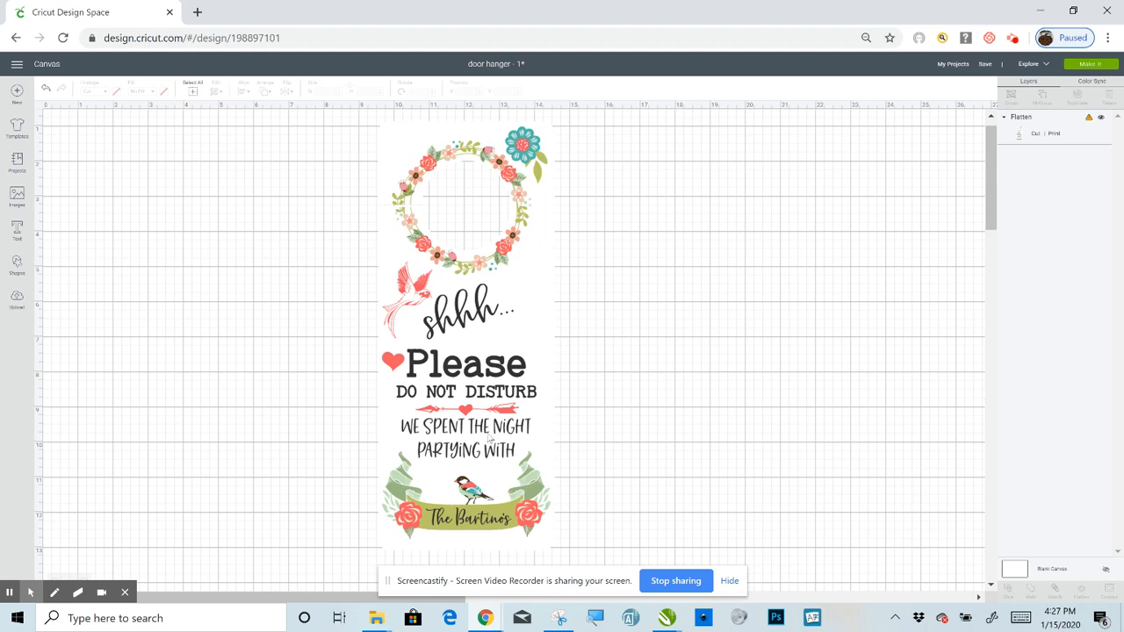
# Step: Try to make the project, and set the flattened hanger's width to 3.5 inches with its proportions kept
pyautogui.click(1089, 67)
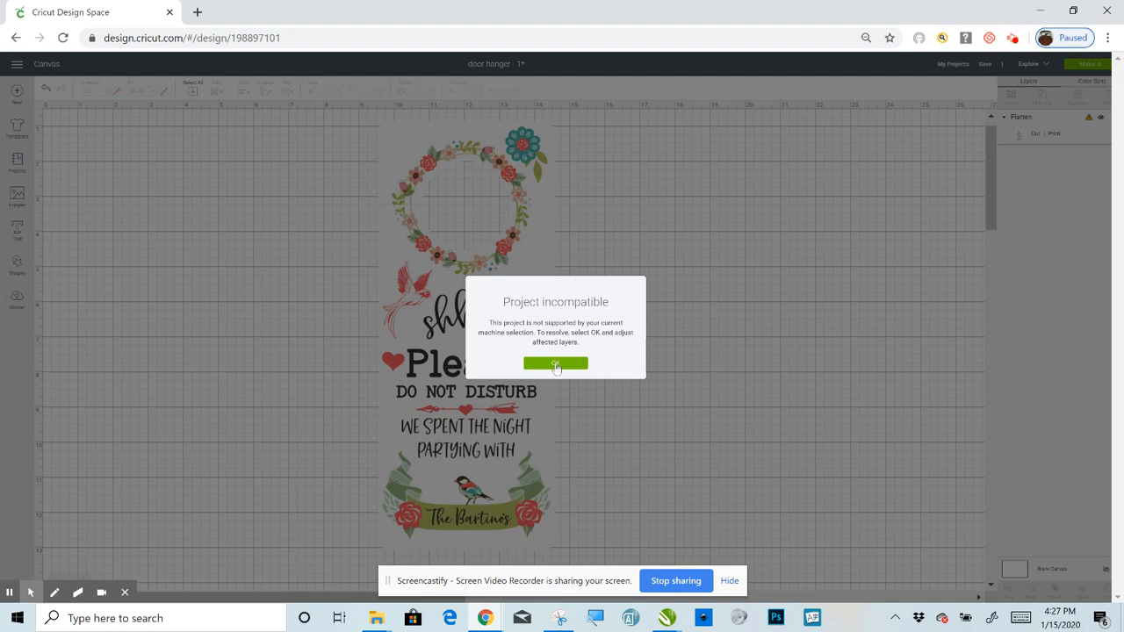
pyautogui.click(555, 363)
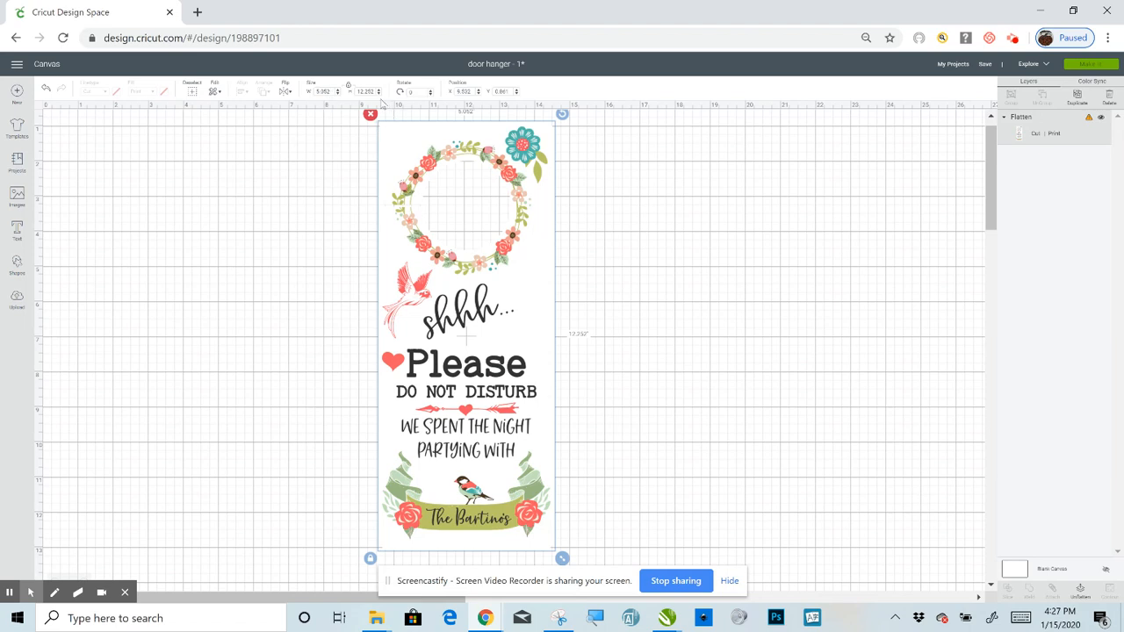
pyautogui.click(330, 90)
pyautogui.press('Return')
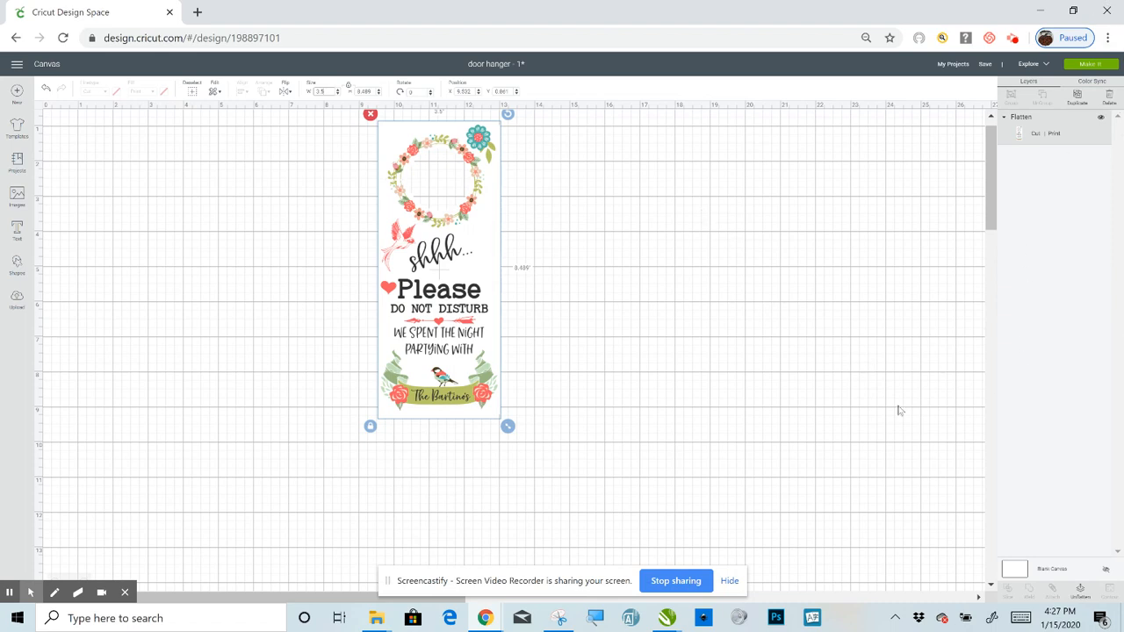
# Step: Send the resized hanger to the cutting mat on letter-size material and open its print setup
pyautogui.click(1093, 65)
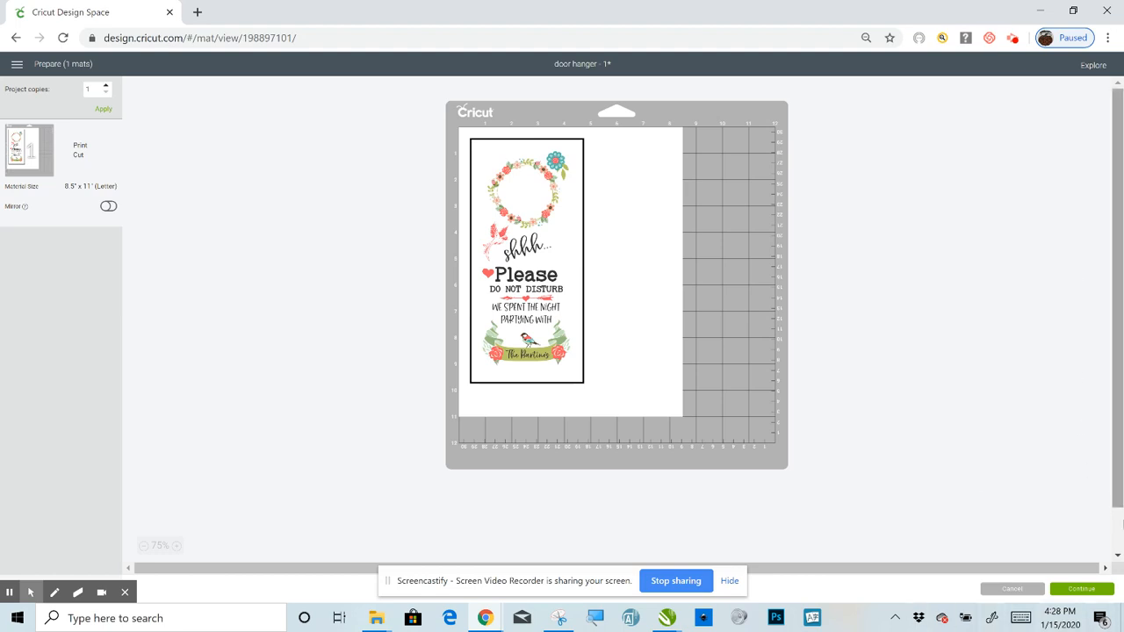
pyautogui.click(1081, 589)
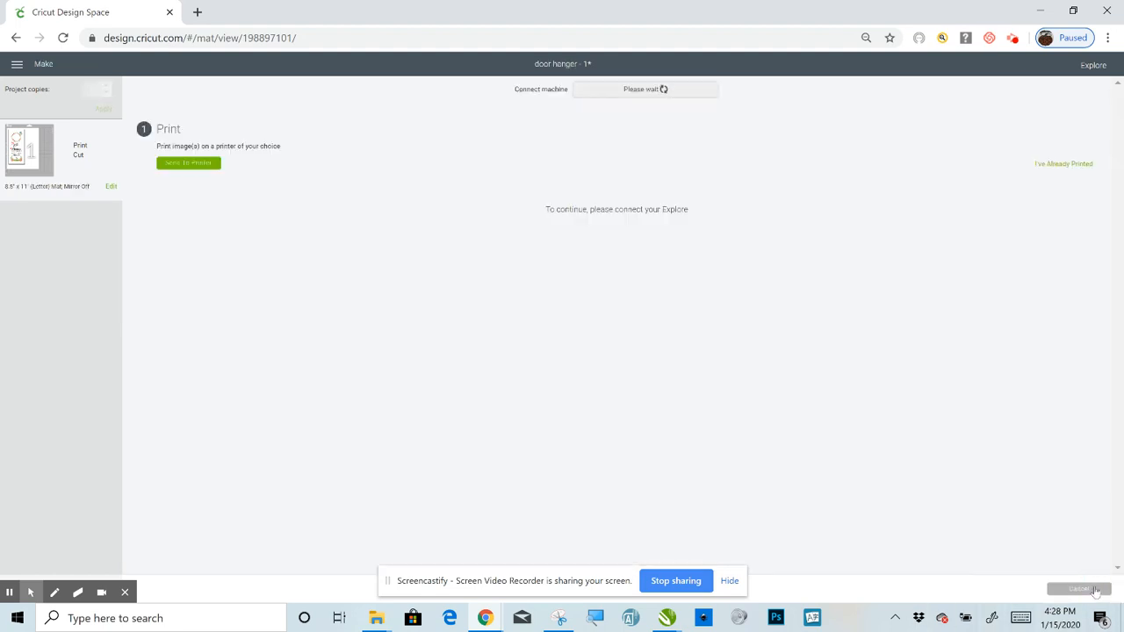
pyautogui.click(207, 162)
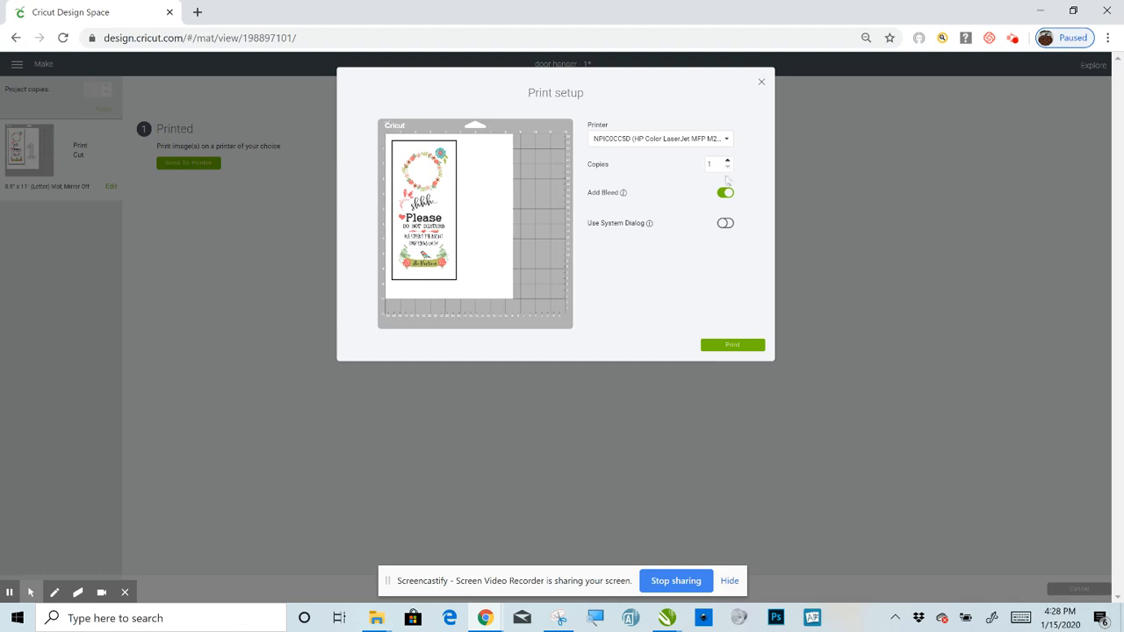
# Step: Turn off Add Bleed and choose the HP Color LaserJet Pro MFP M277 PCL 6 (wireless) printer
pyautogui.click(724, 194)
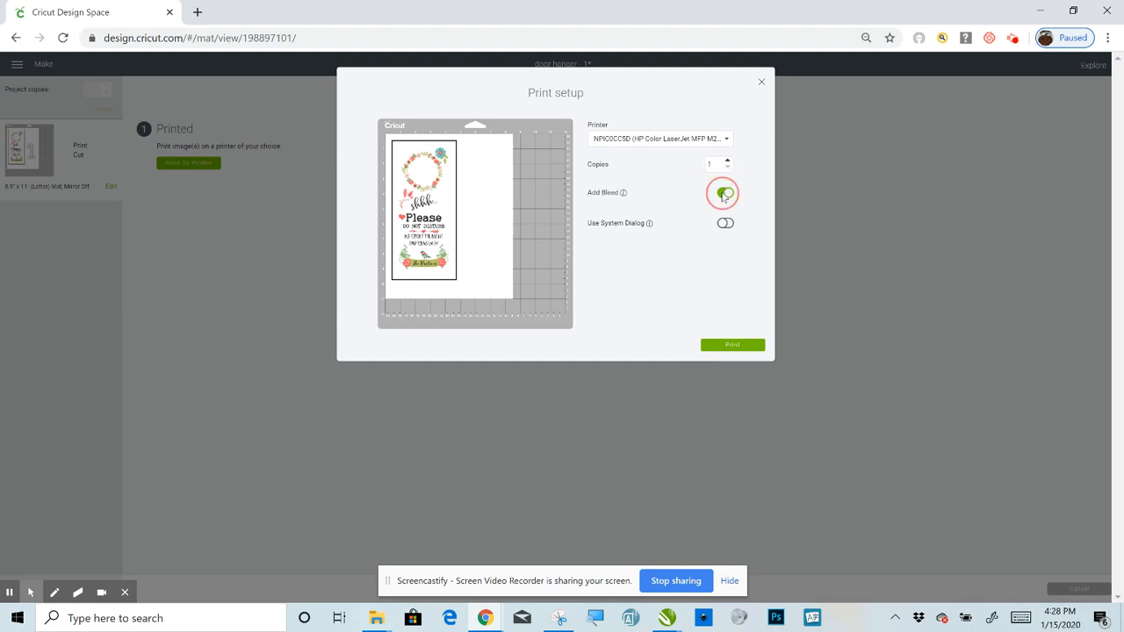
pyautogui.click(718, 143)
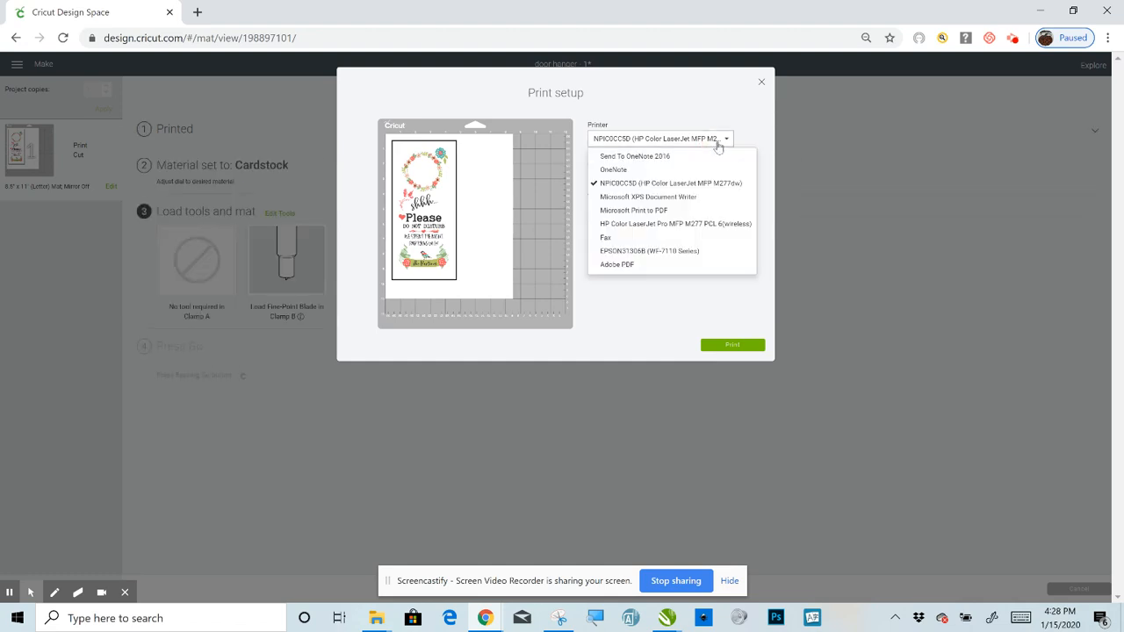
pyautogui.click(681, 225)
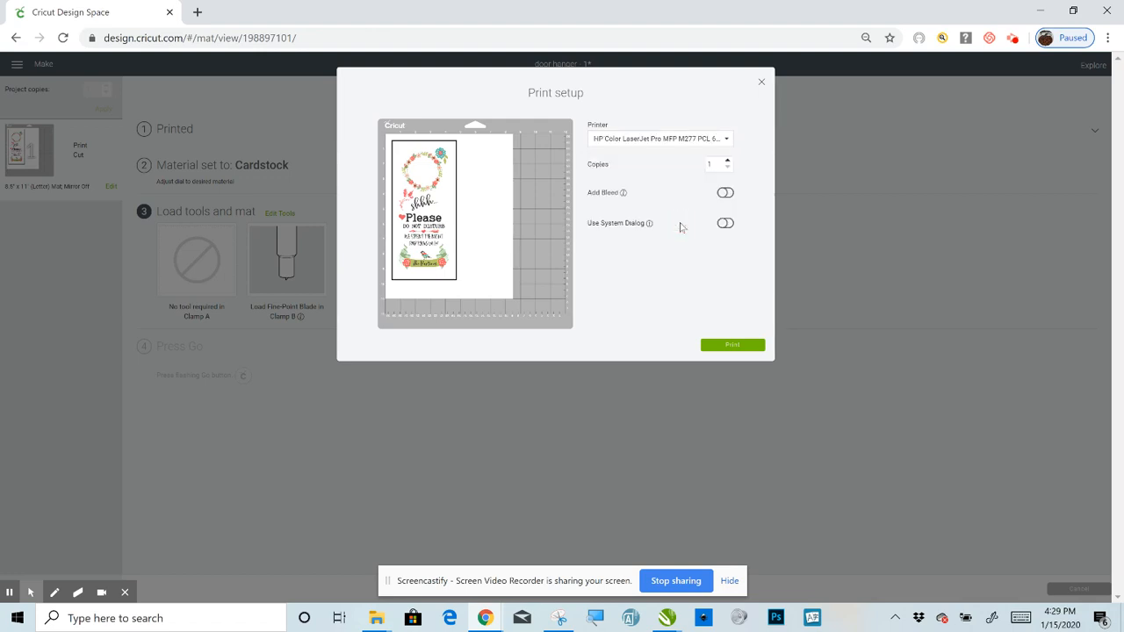